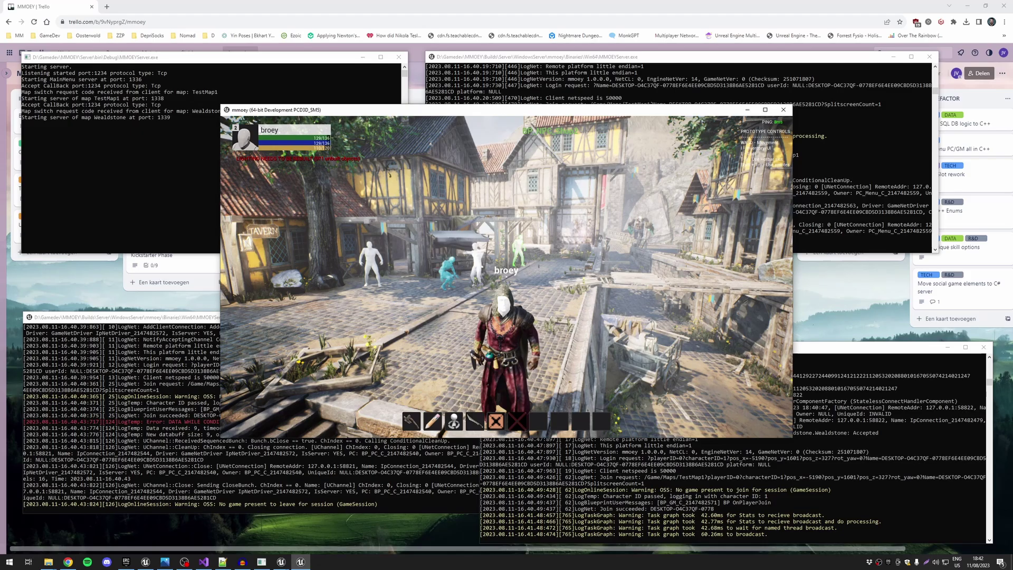
Walk the character around the village square and along the stone-walled path to view the Wealdstone map
key(w)
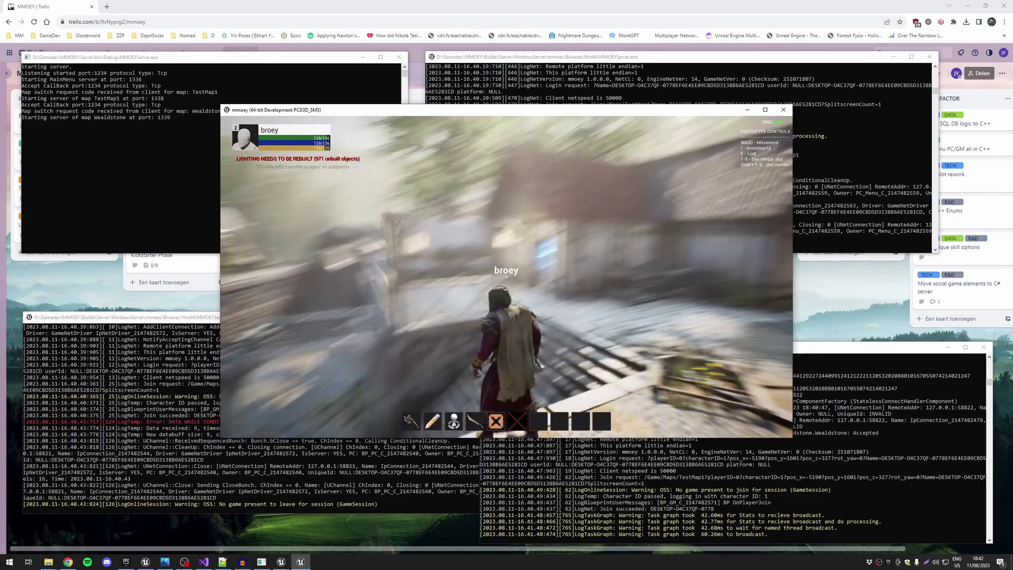
key(w)
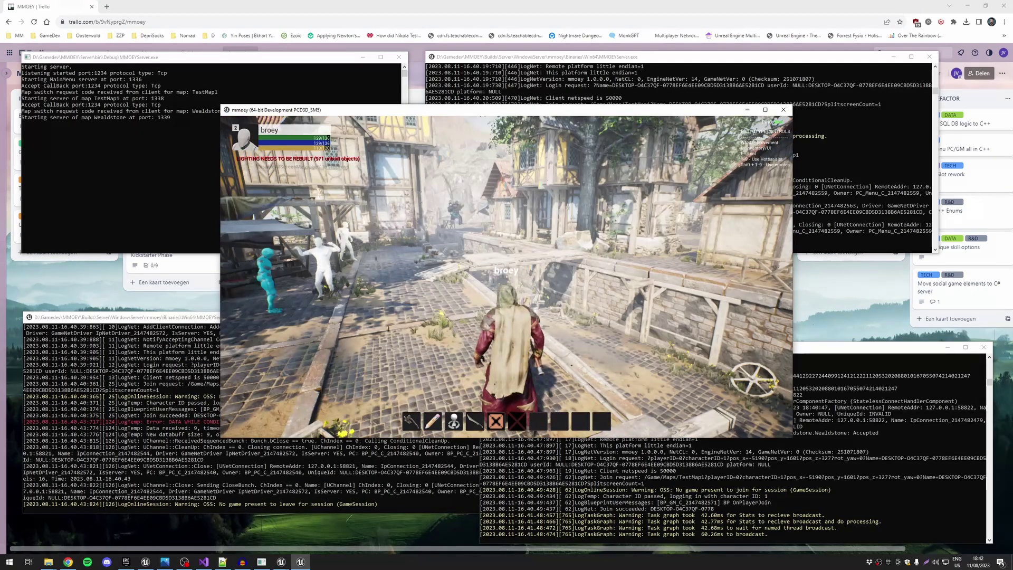
key(w)
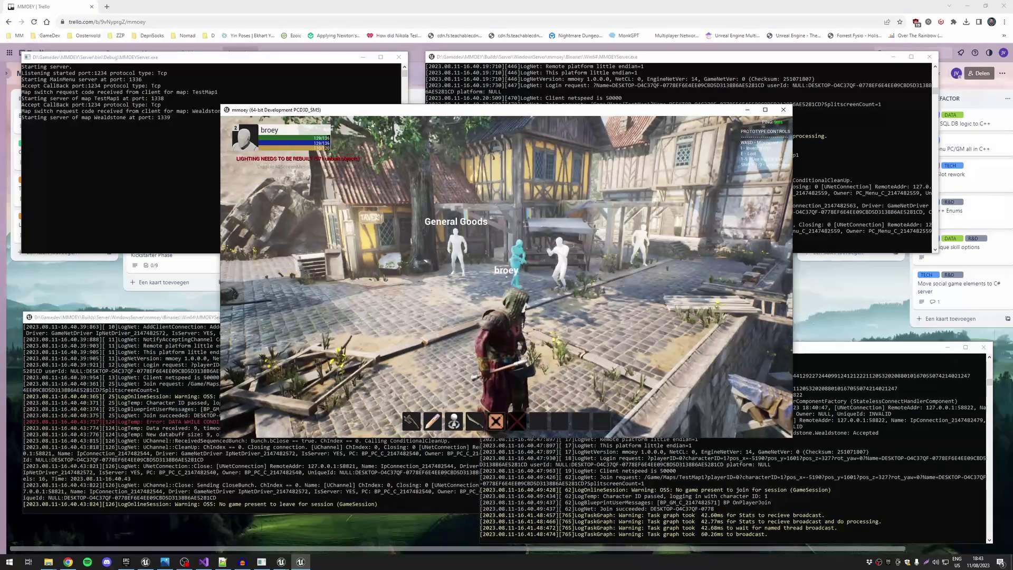
key(a)
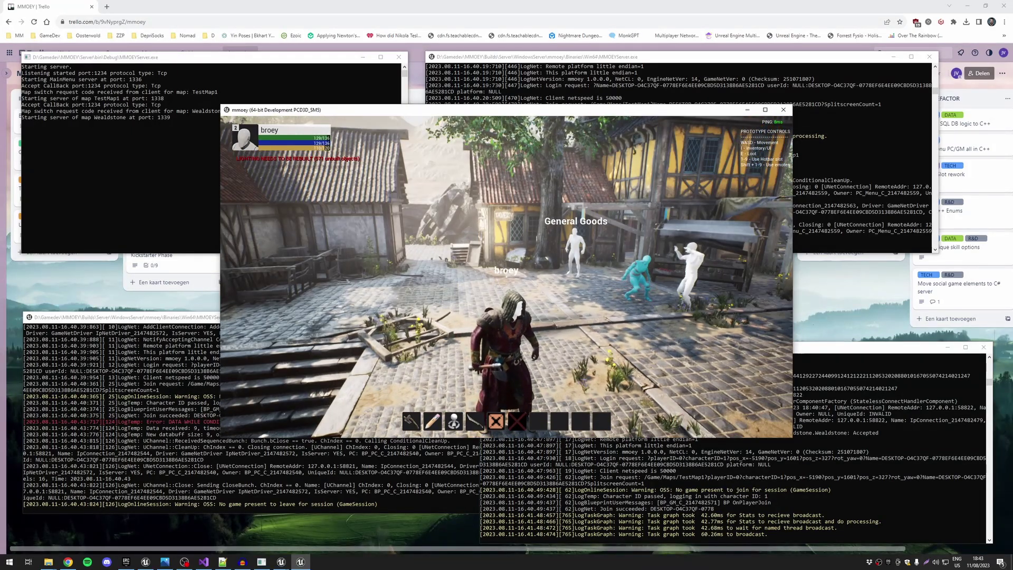
key(w)
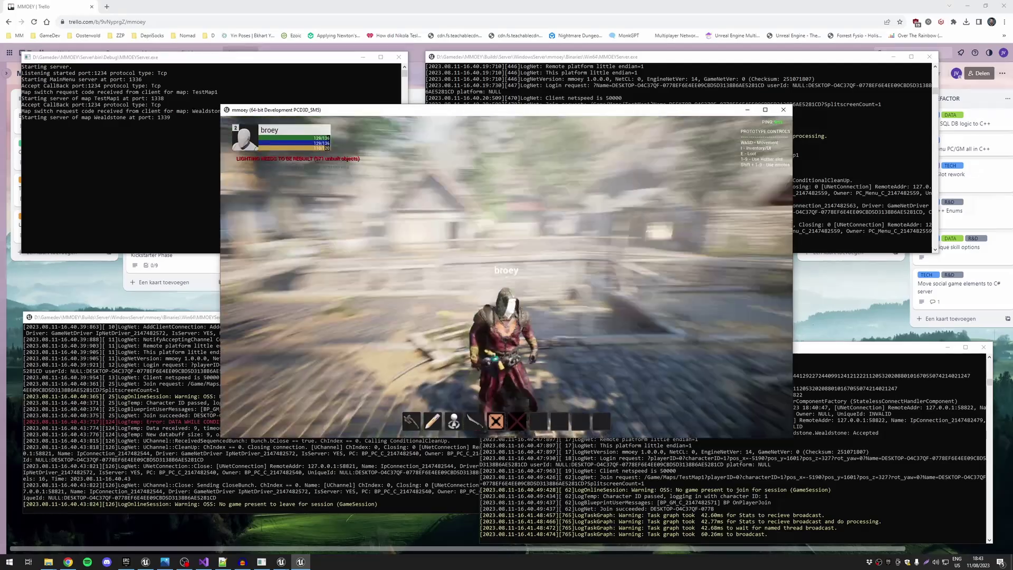
key(w)
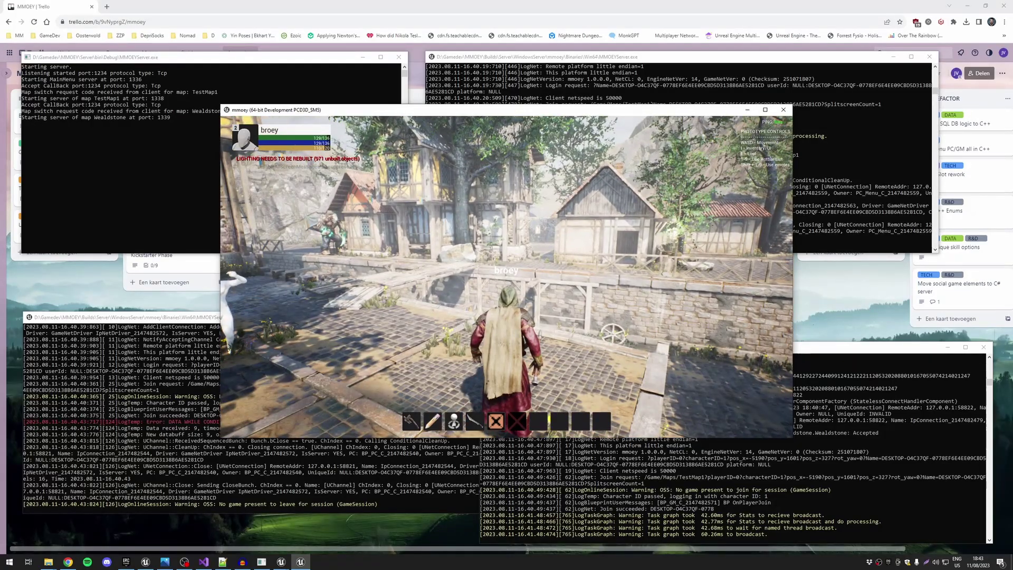
key(w)
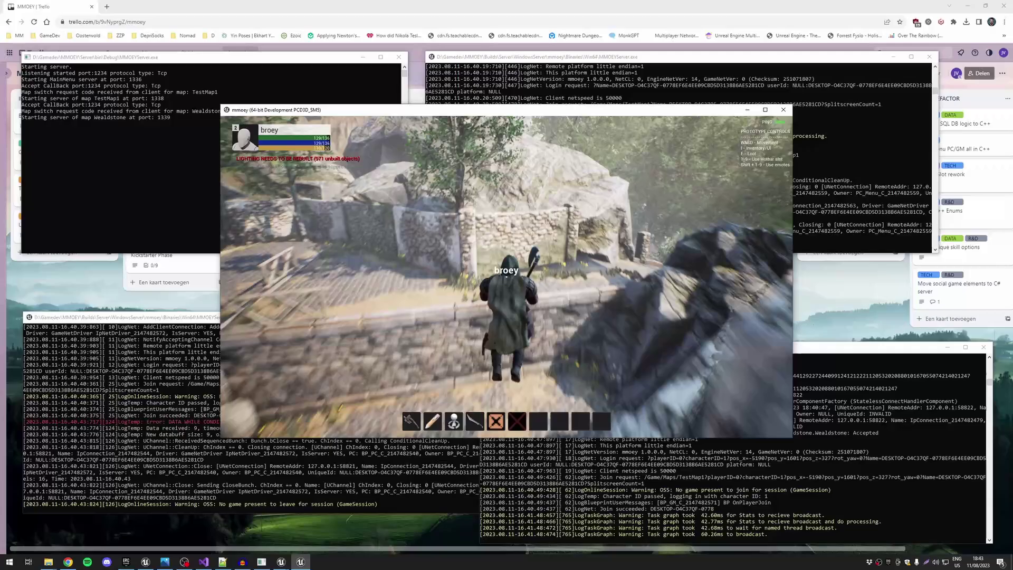
key(w)
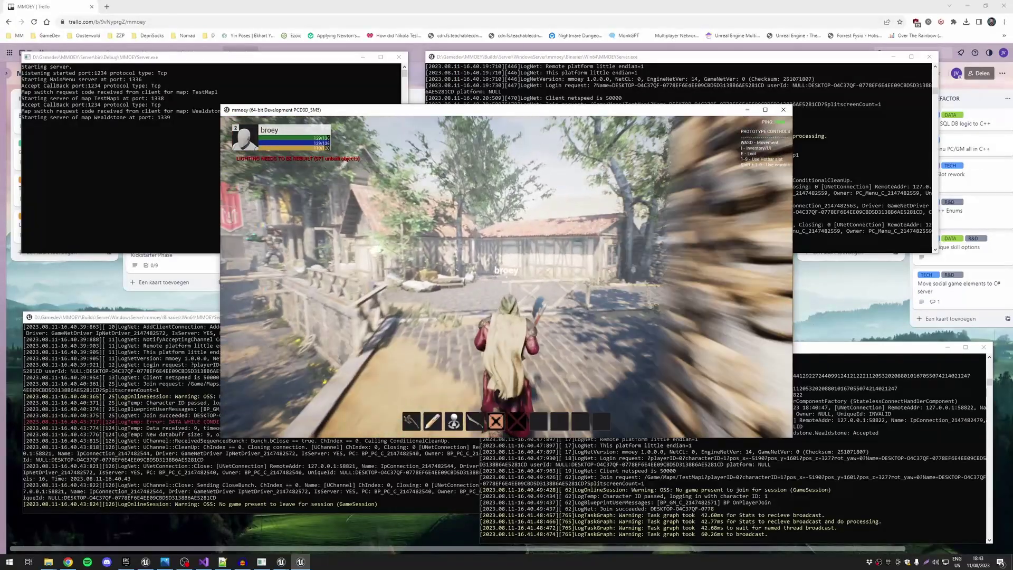
key(w)
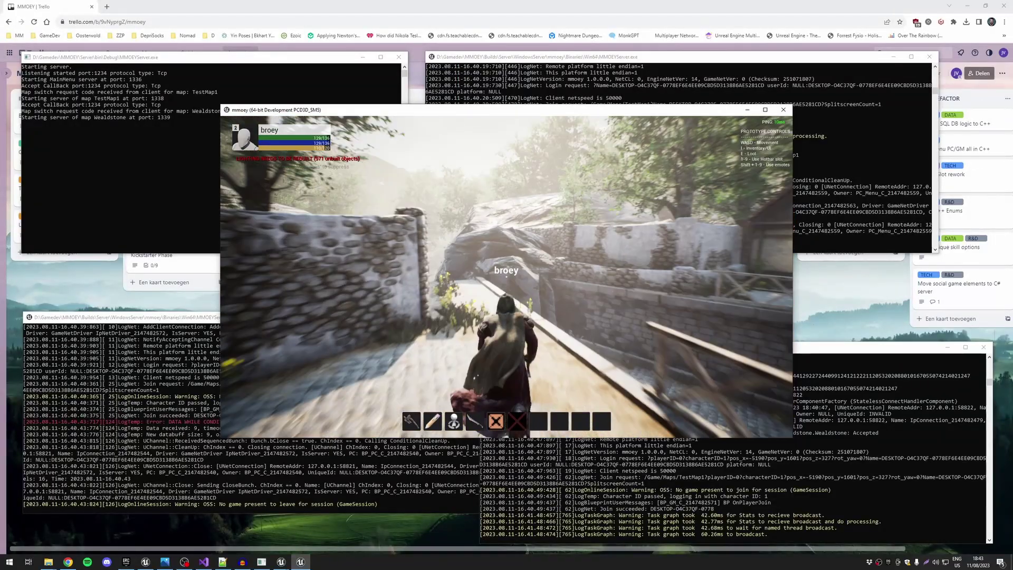
key(w)
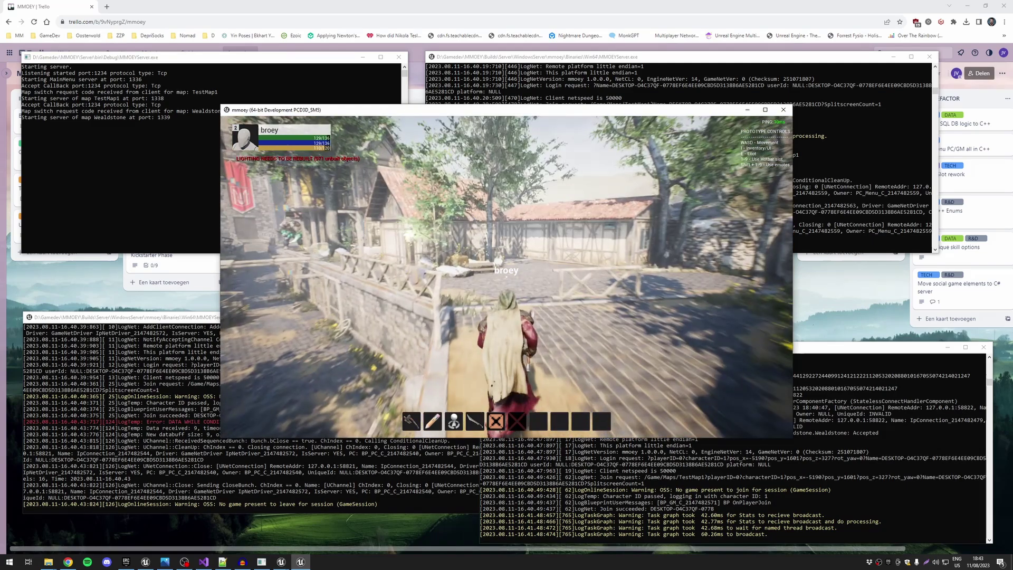
Open the character windows and rearrange Equipment and Inventory so they sit next to each other
key(i)
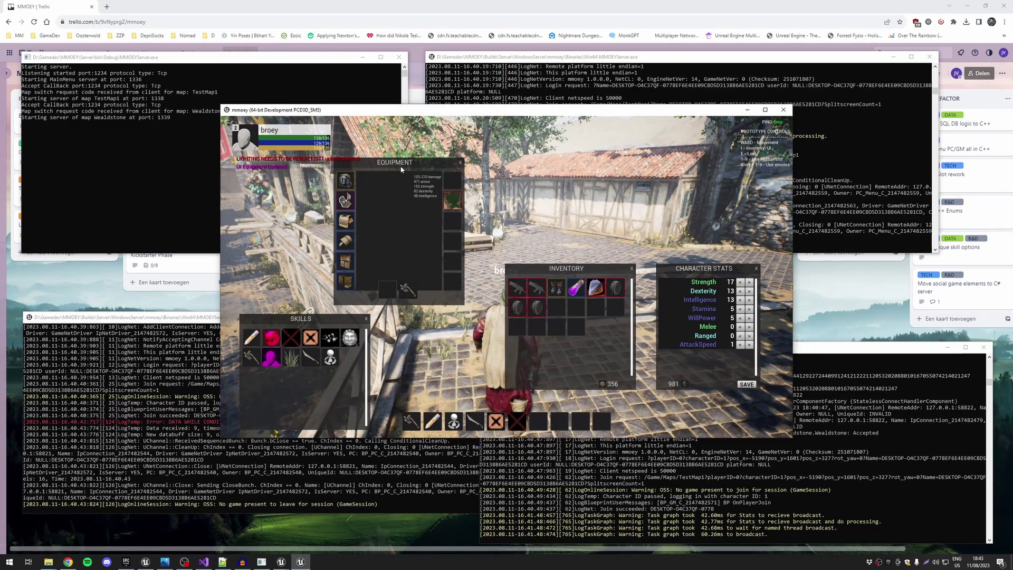
drag(401, 169, 422, 155)
drag(565, 269, 567, 199)
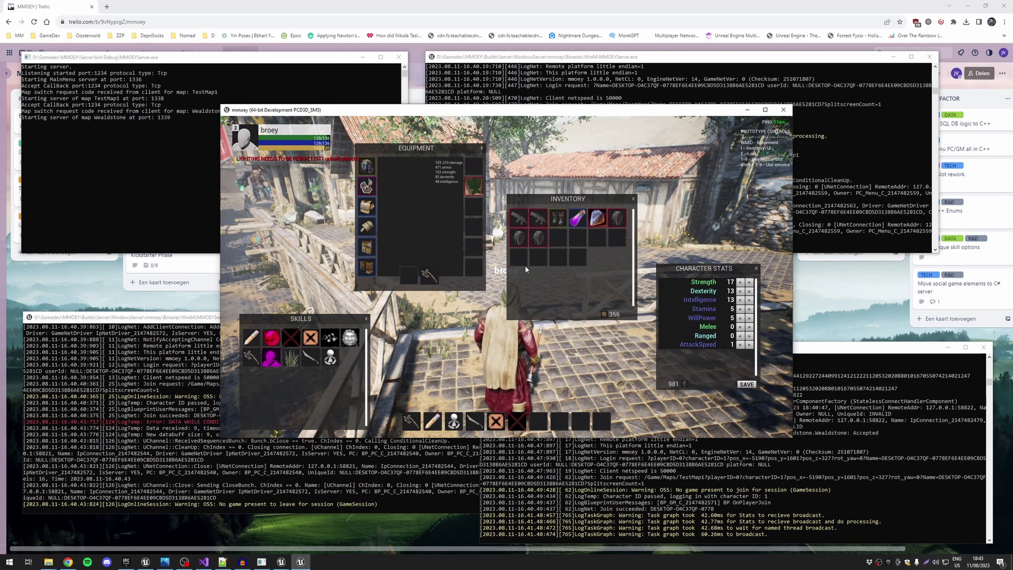
Swap the worn boots for the pair in the inventory and unequip the leg, glove and chest pieces
right_click(555, 218)
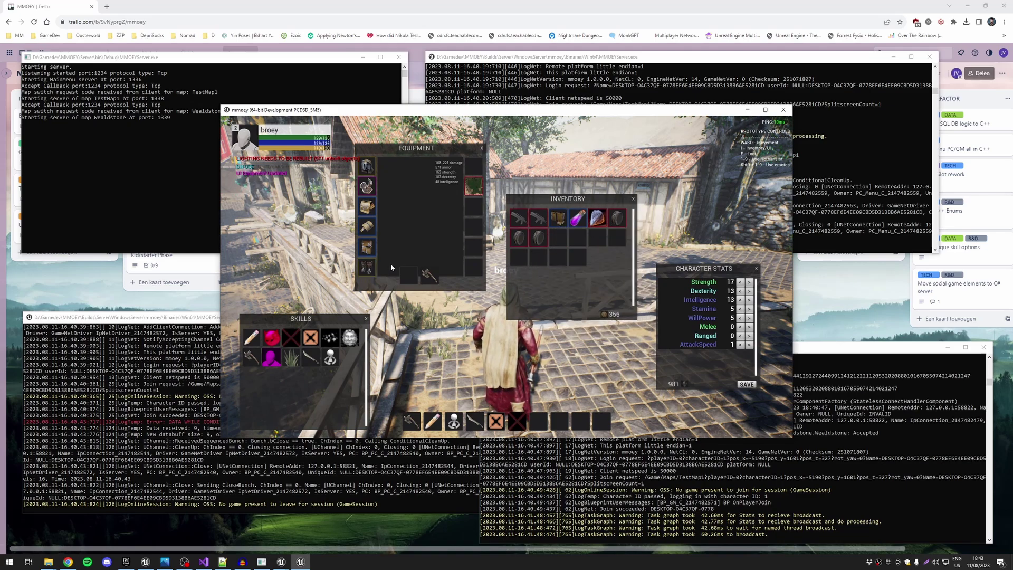
right_click(368, 248)
right_click(362, 225)
right_click(365, 210)
key(i)
key(i)
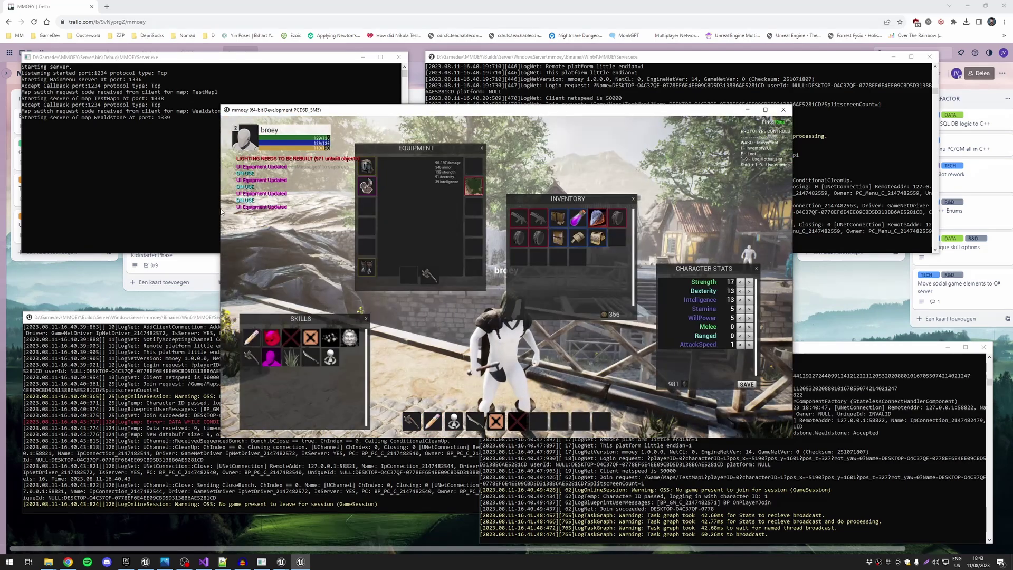
Put the original boots back on and re-equip the Swagger Legs, chest piece and gloves from the inventory
right_click(557, 218)
right_click(558, 238)
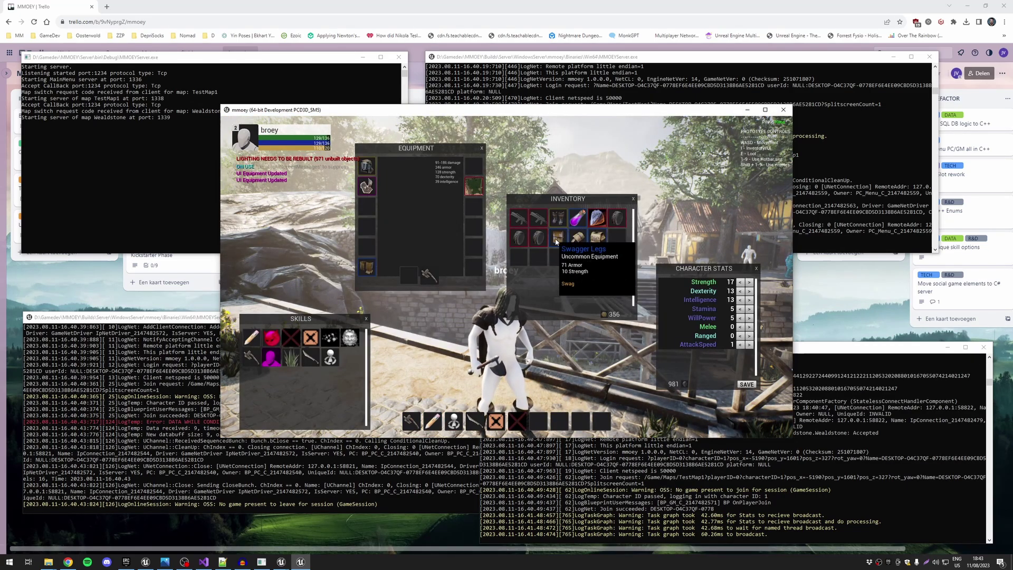
right_click(599, 244)
right_click(578, 238)
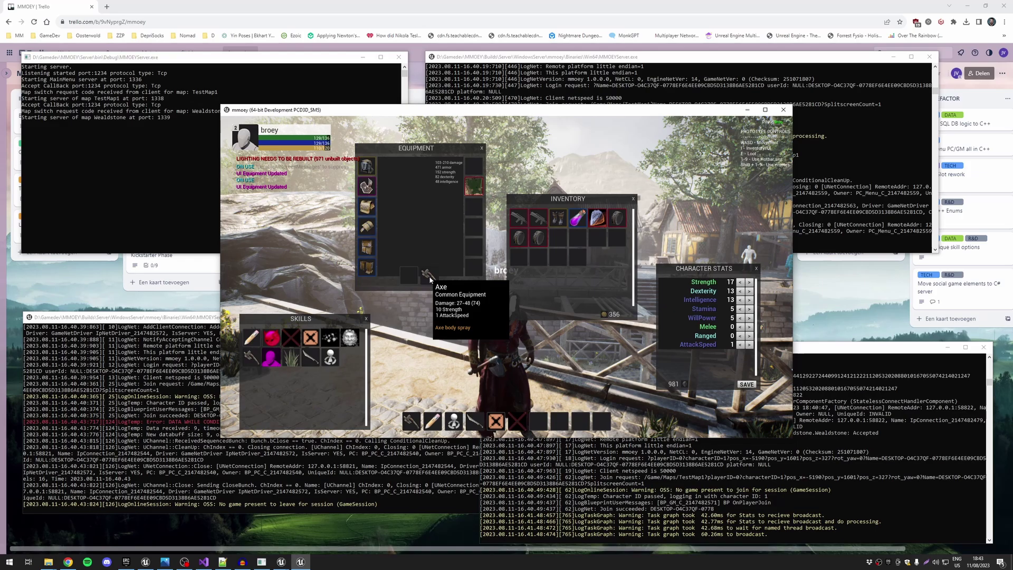
Equip the hammer from the inventory in place of the Axe and close the character windows
right_click(539, 219)
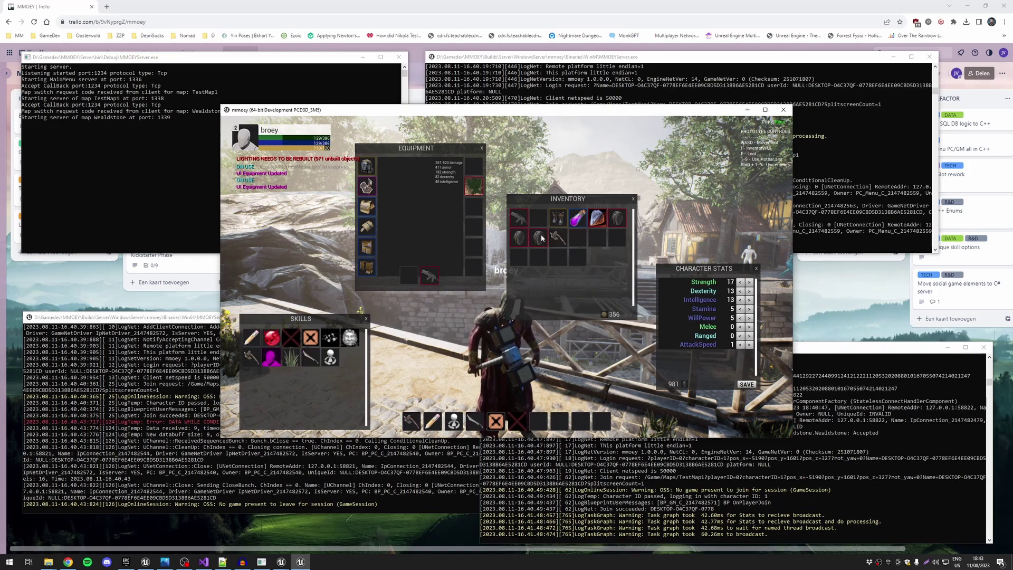
key(i)
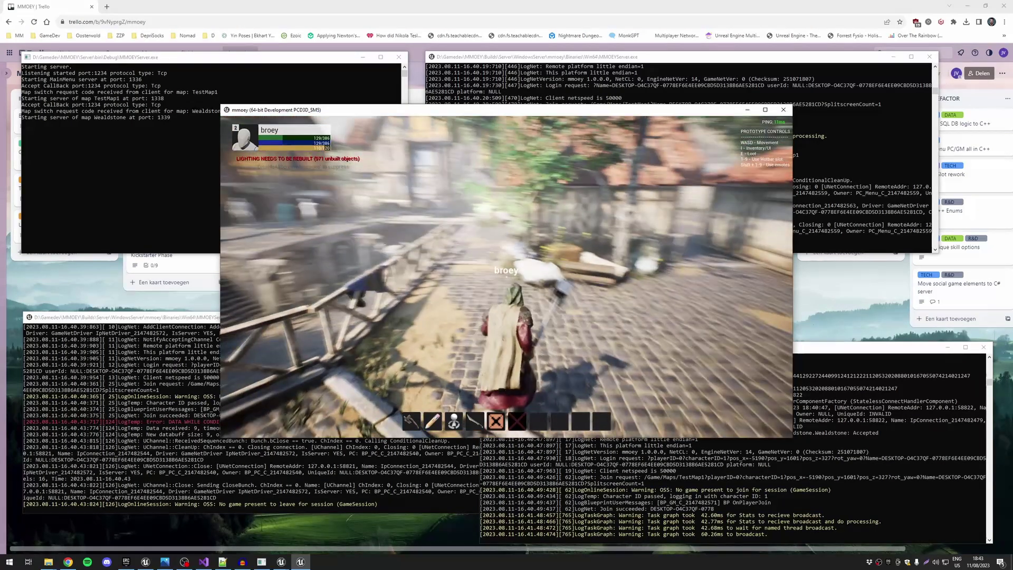
Assign the Heal skill to the seventh hotbar slot and reposition the Skills and Character Stats windows
key(i)
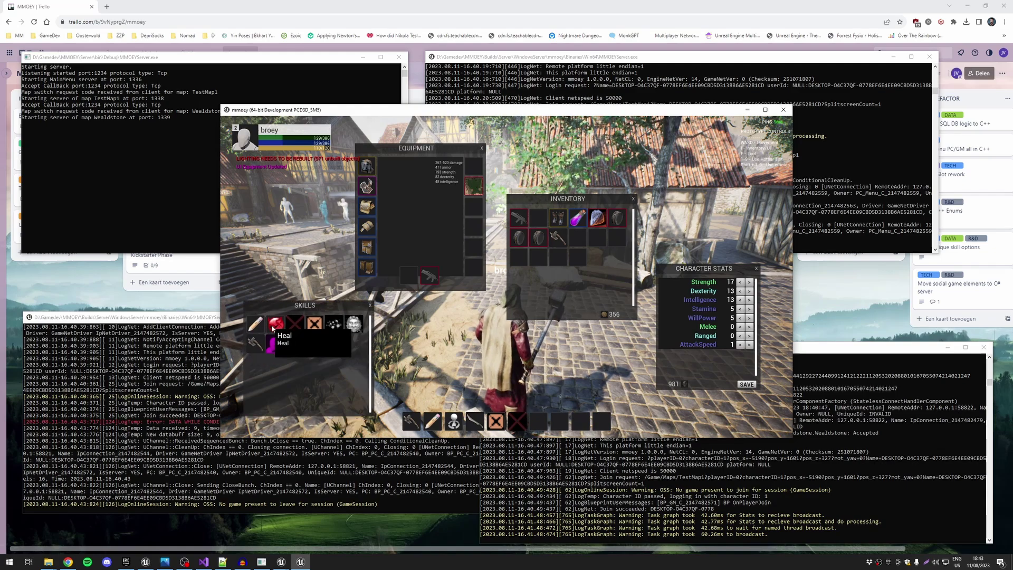
mouse_move(273, 328)
mouse_down()
mouse_move(548, 338)
mouse_move(539, 421)
mouse_up()
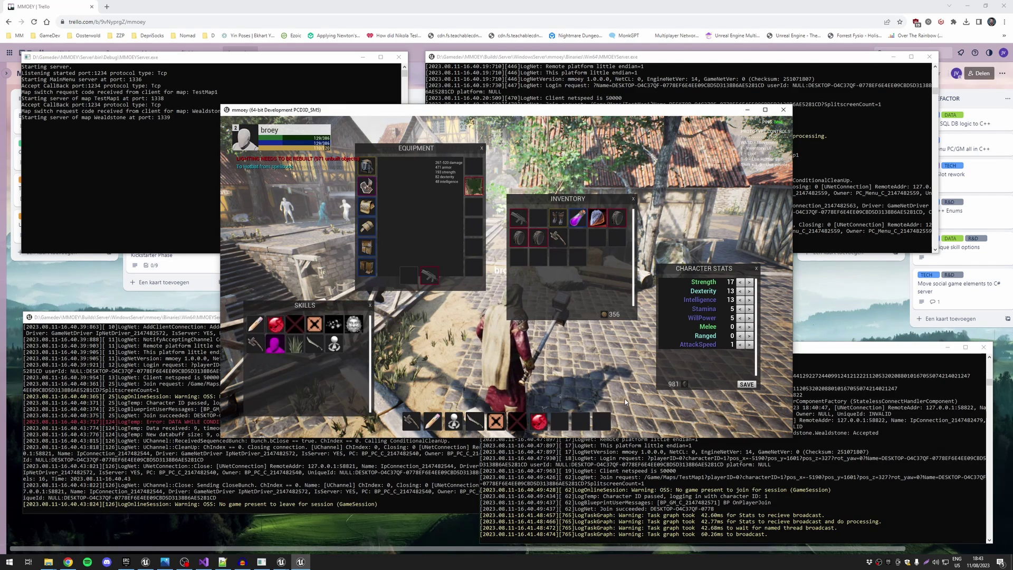
drag(711, 387, 697, 376)
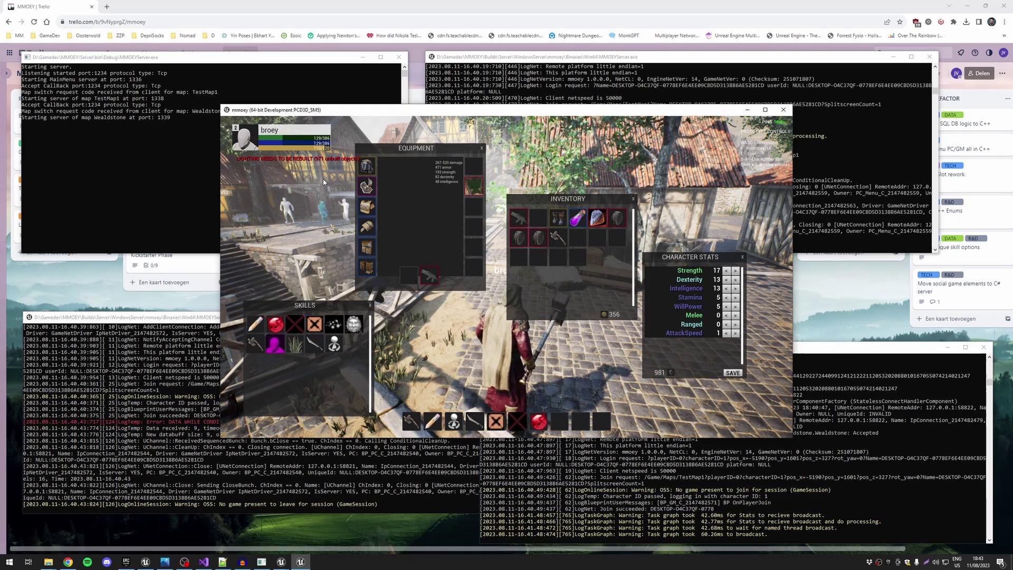
key(i)
Run and jump the character along the fenced path and activate the fifth hotbar skill
key(w)
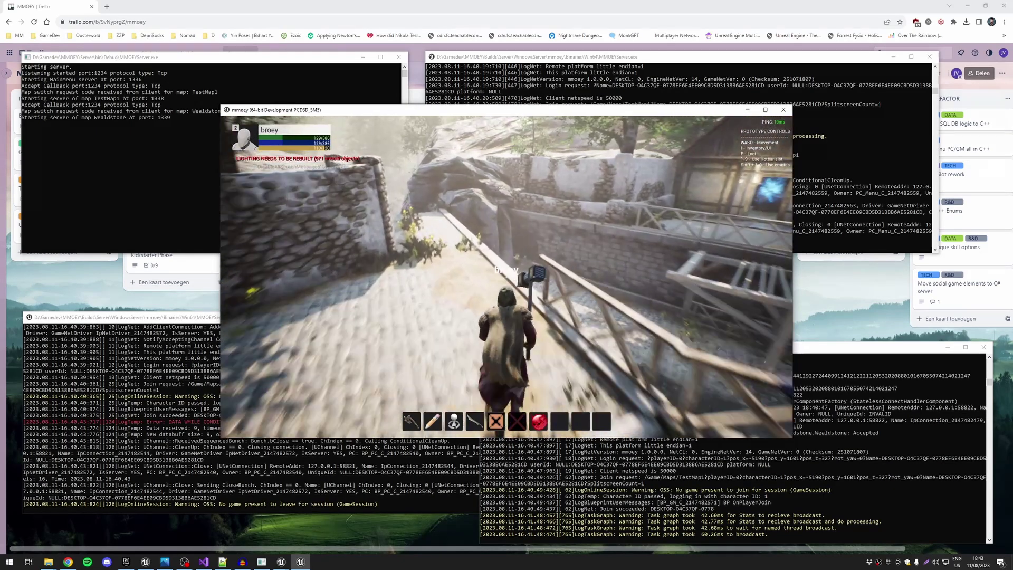
key(space)
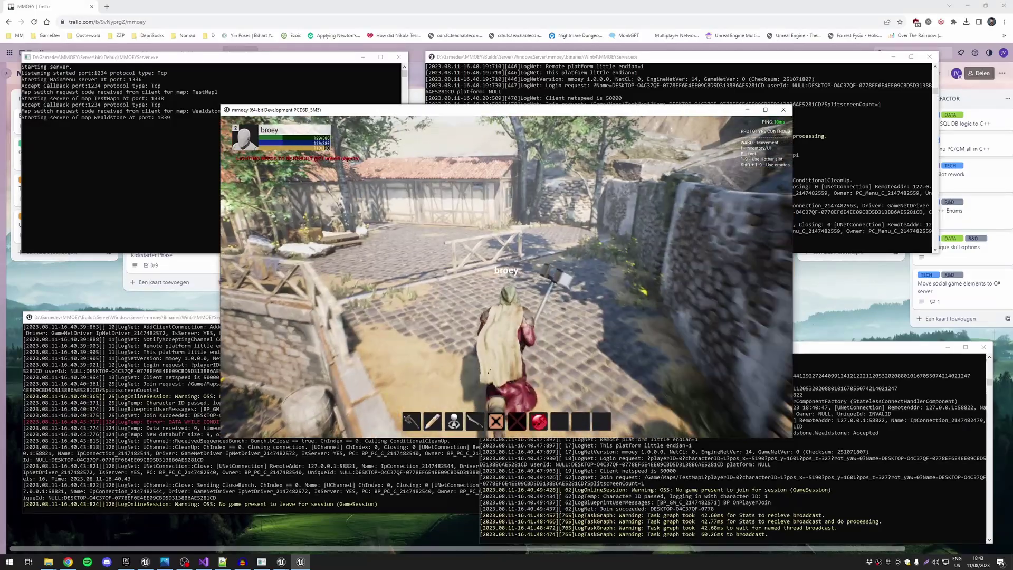
key(5)
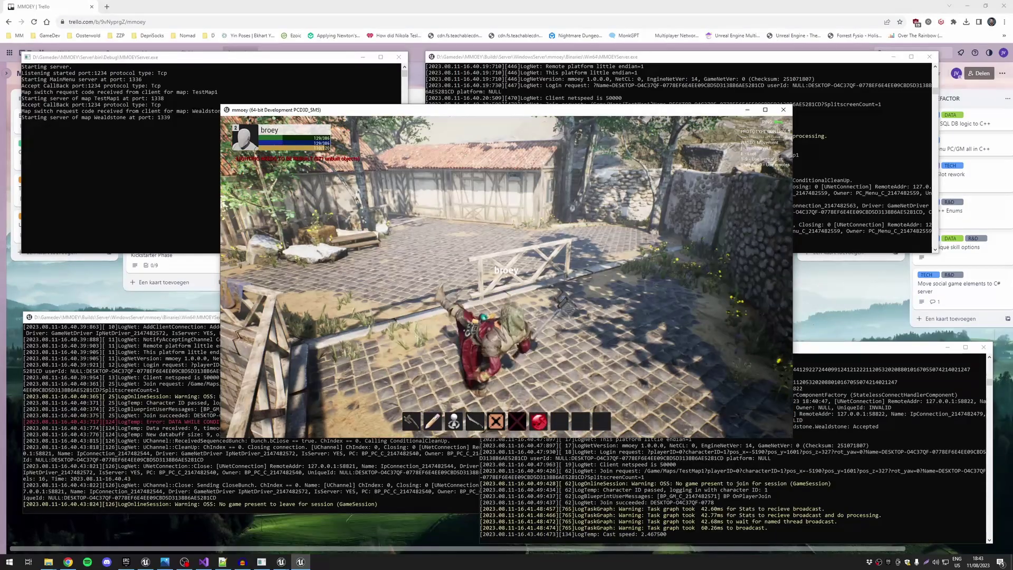
Swap the equipped hammer back to the axe from the inventory and close the character windows
key(i)
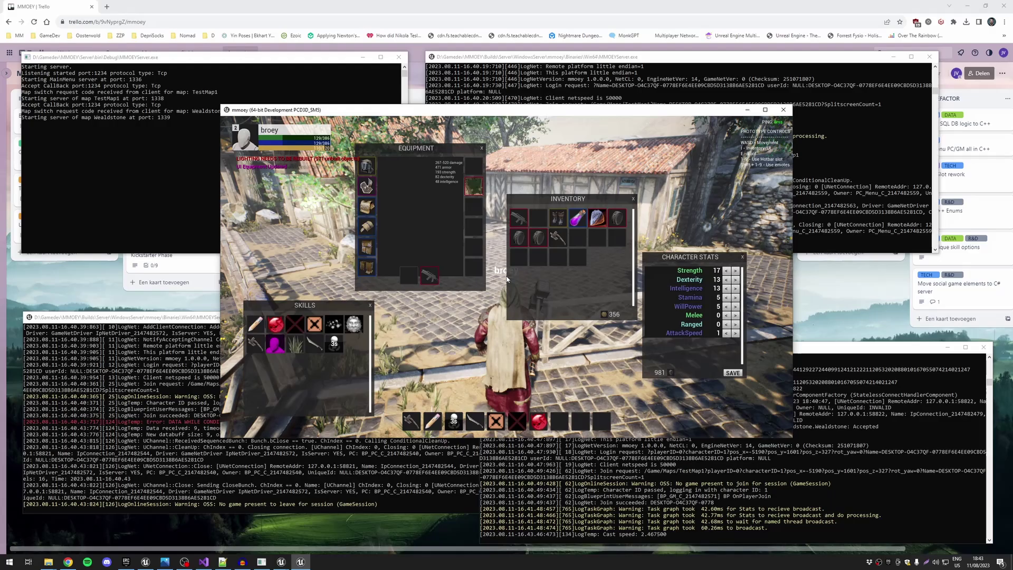
key(i)
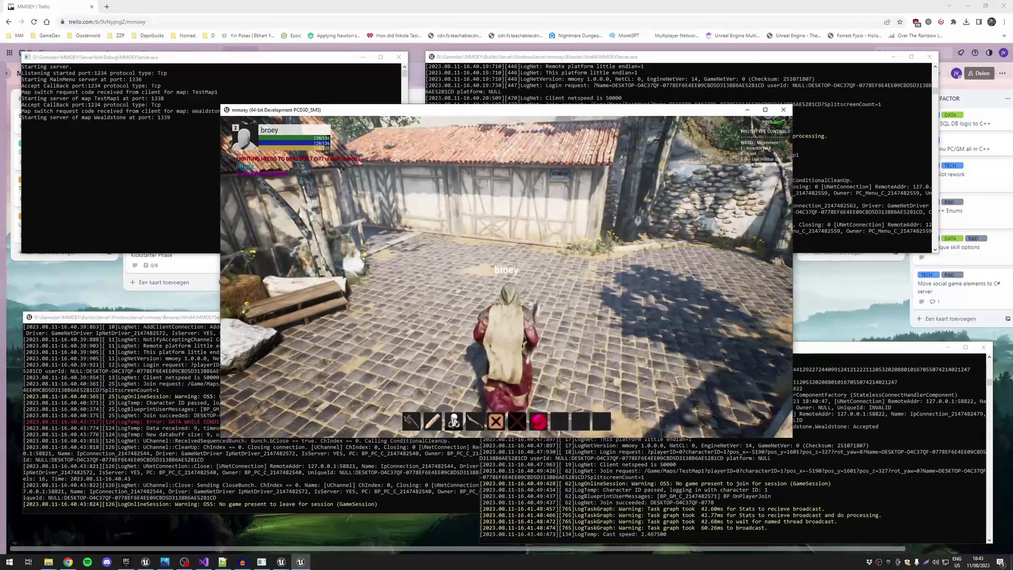
Cast the fourth, third, fifth and first hotbar skills while heading out of the village toward the forest
key(4)
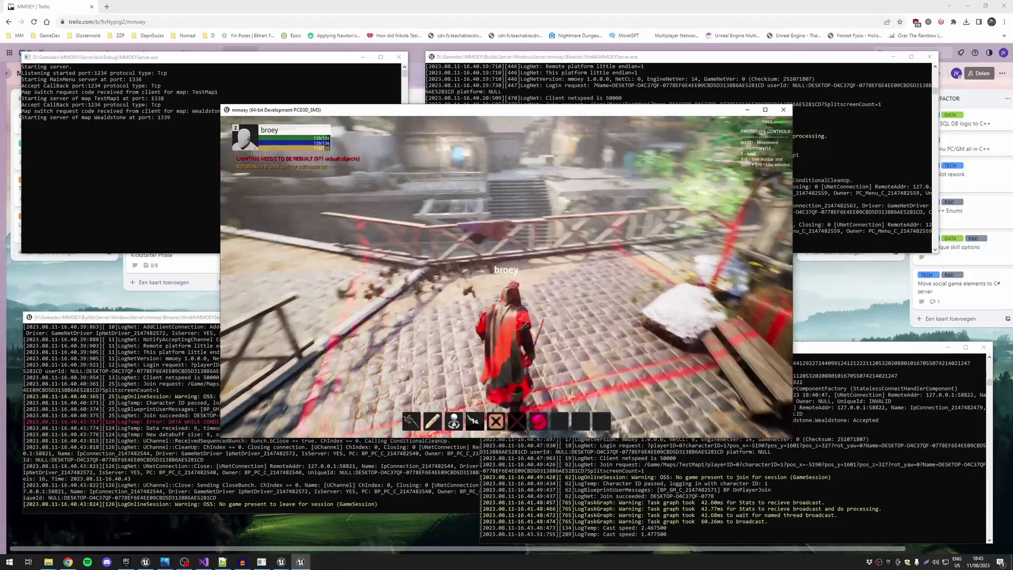
key(3)
key(w)
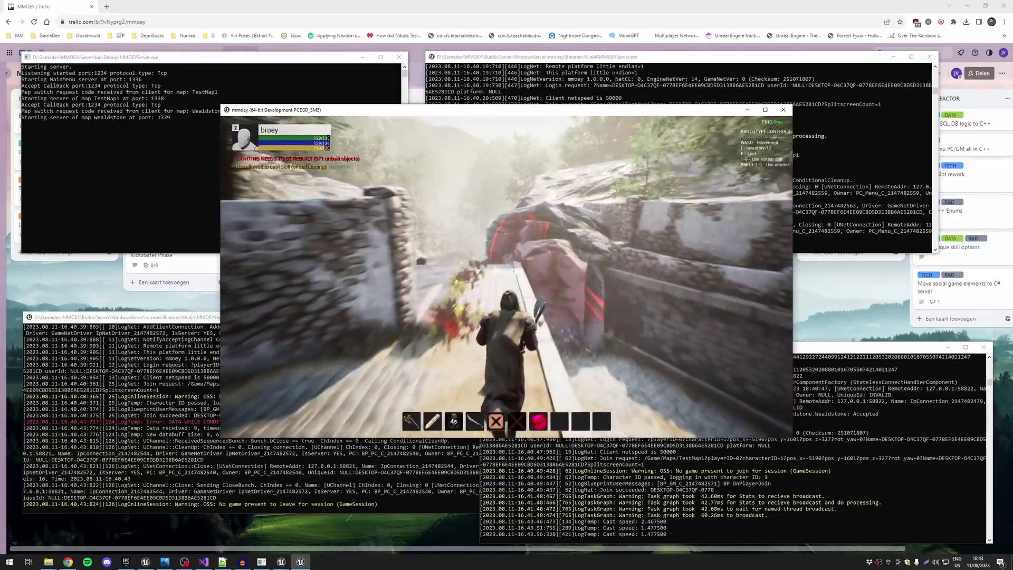
key(5)
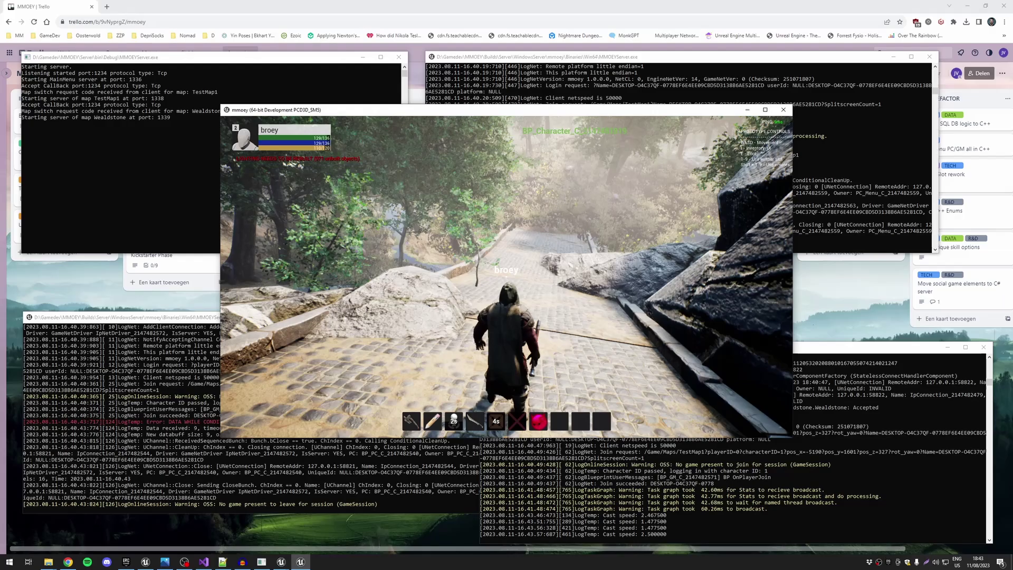
key(1)
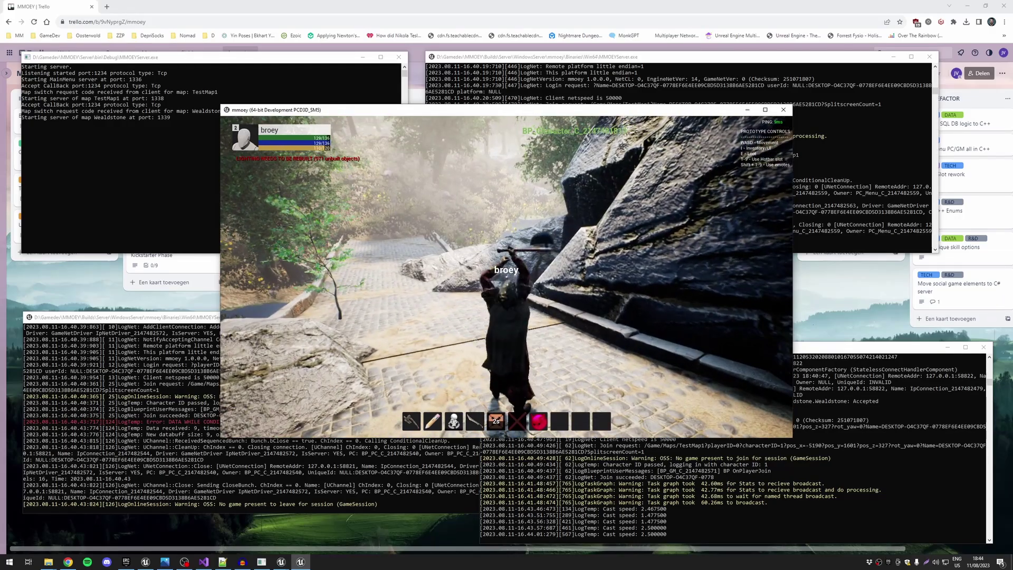
Walk to the pigs in the forest and attack them with the sixth and first hotbar skills
key(w)
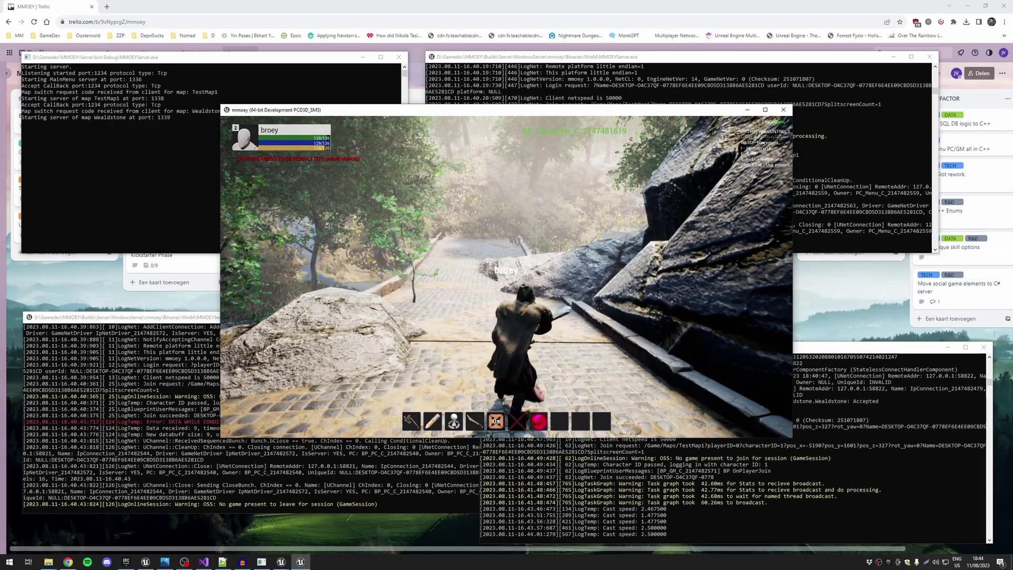
key(6)
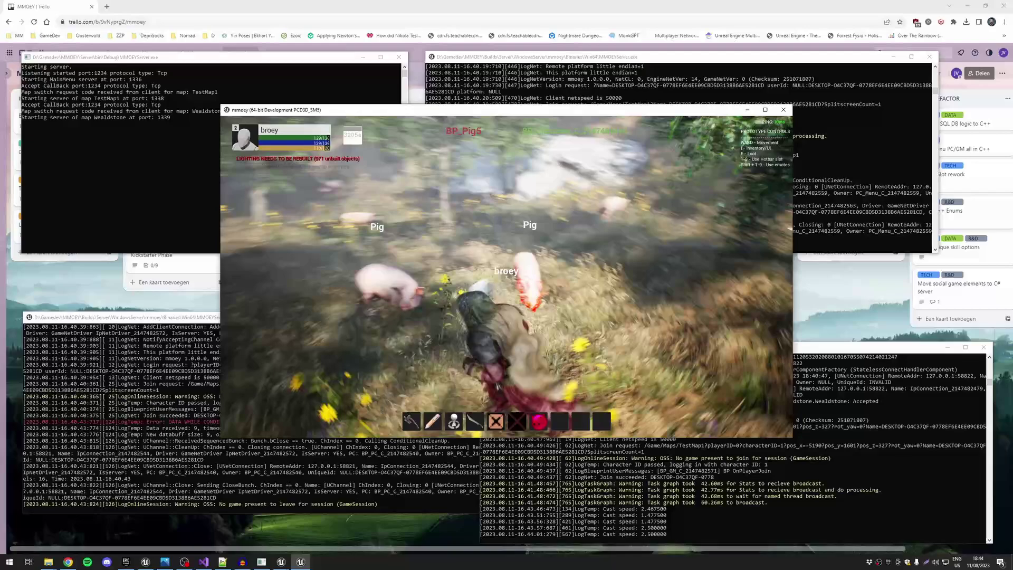
key(1)
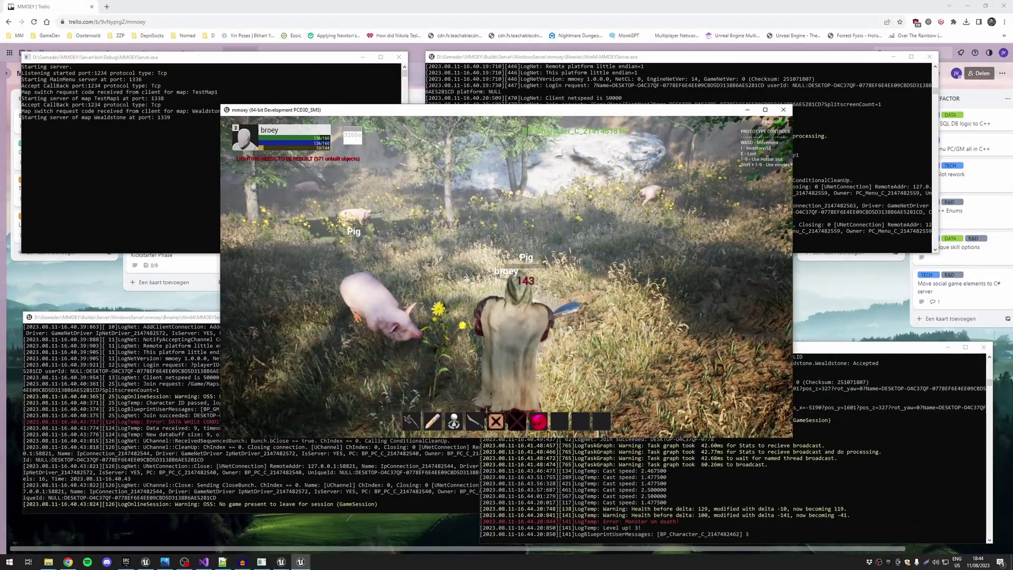
key(1)
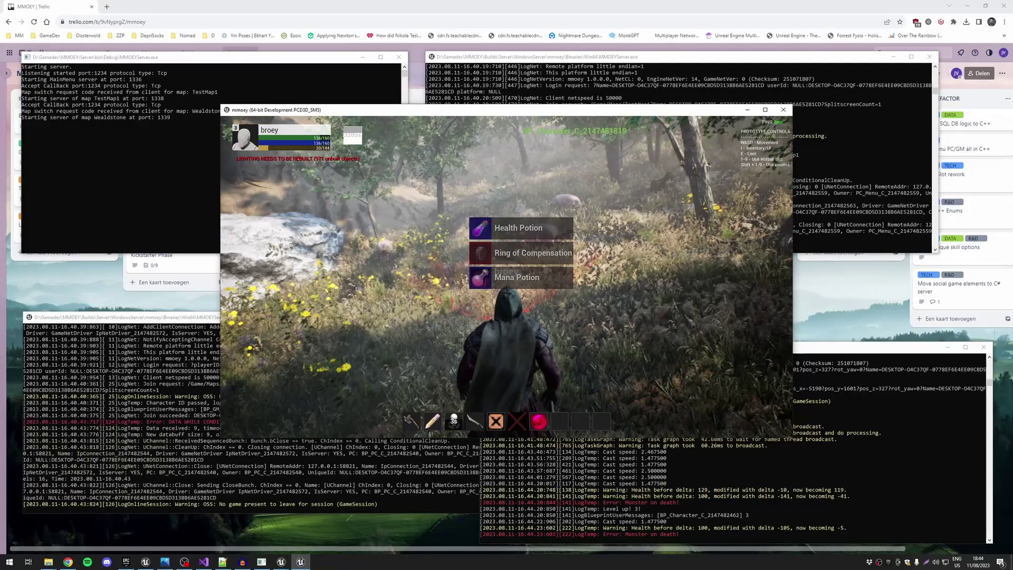
key(1)
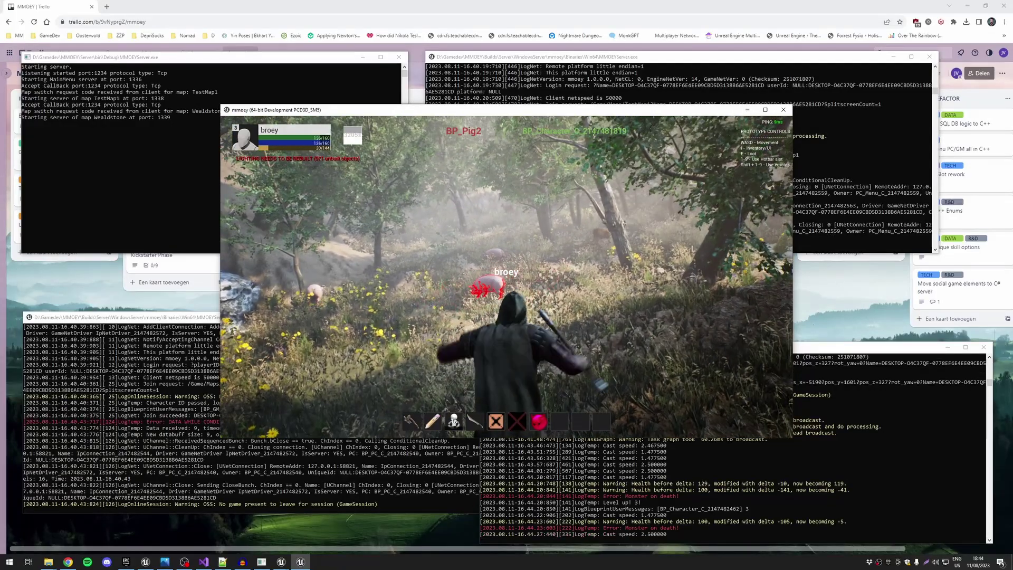
Attack the forest pigs with the fifth and first hotbar skills while moving between them
key(5)
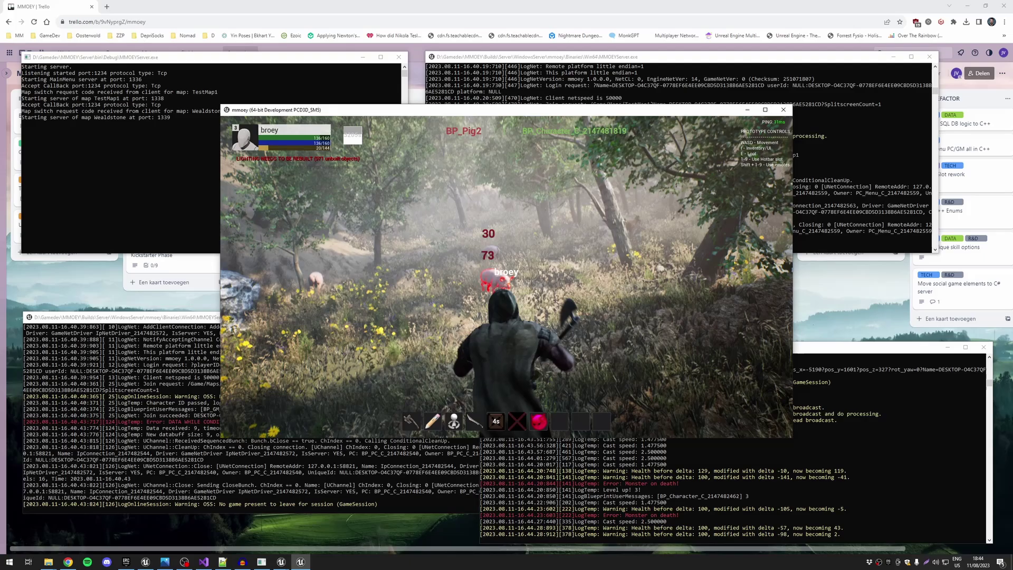
key(1)
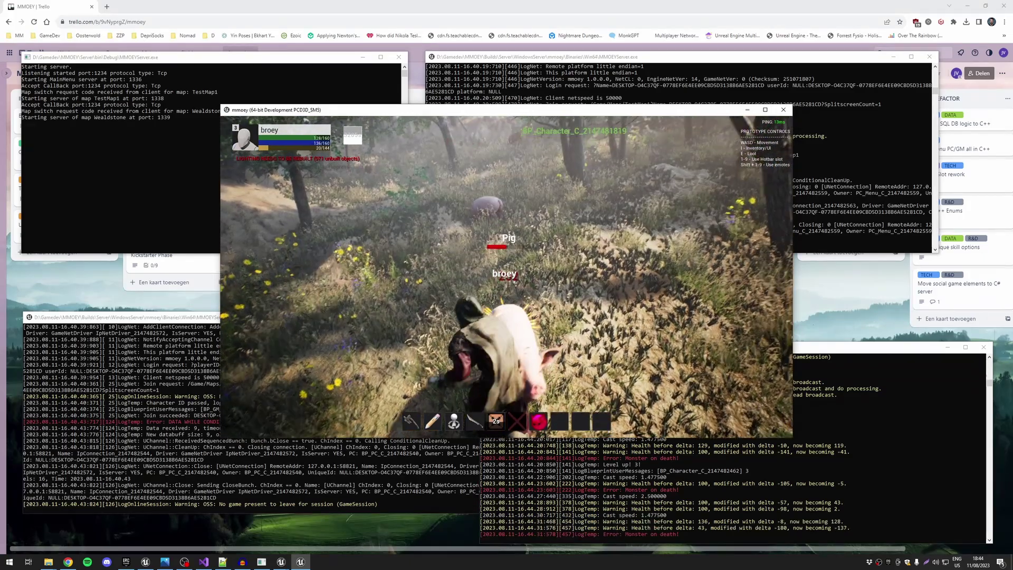
key(w)
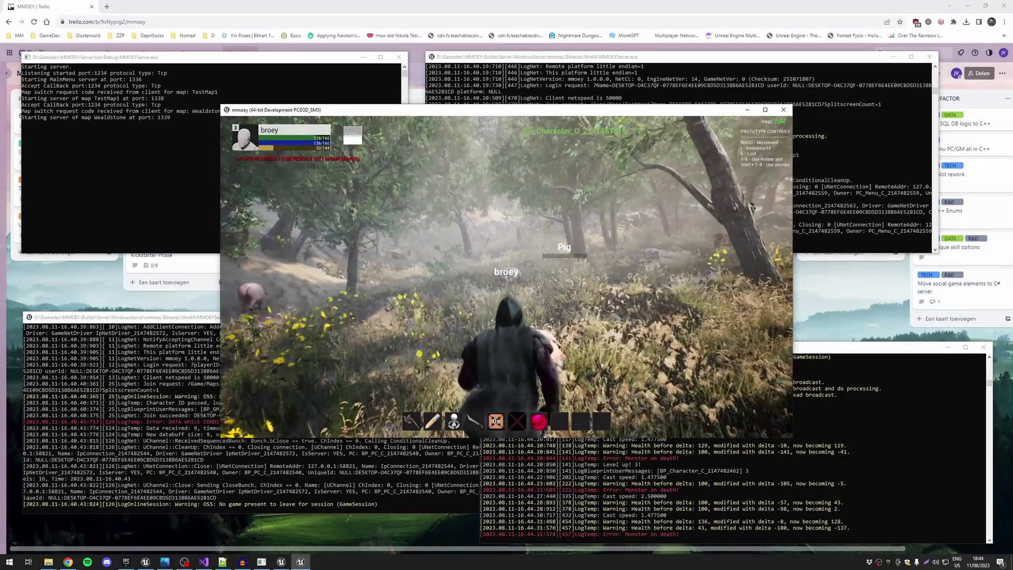
key(1)
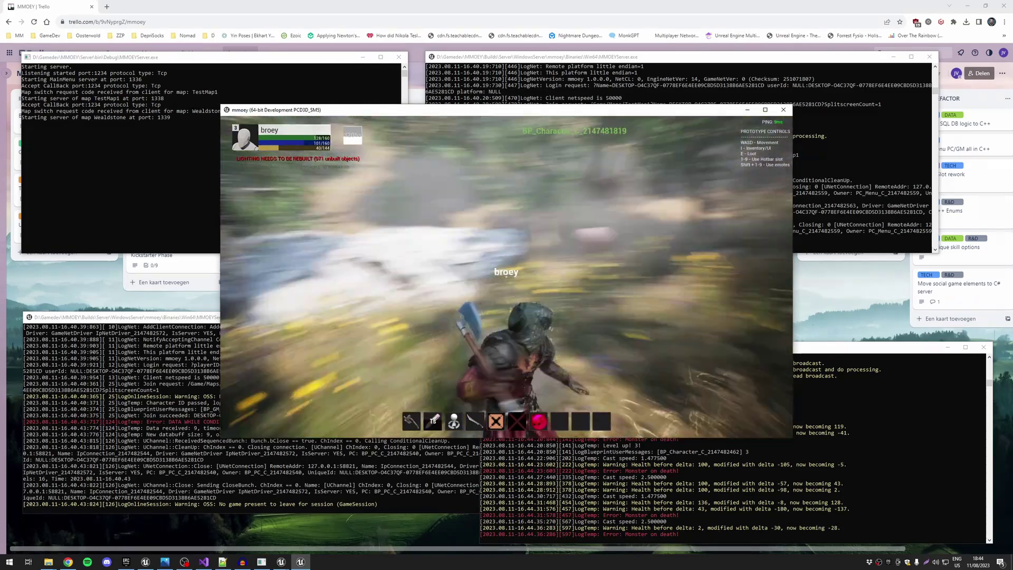
Run the character out of the forest and over the paved path back into Wealdstone village
key(w)
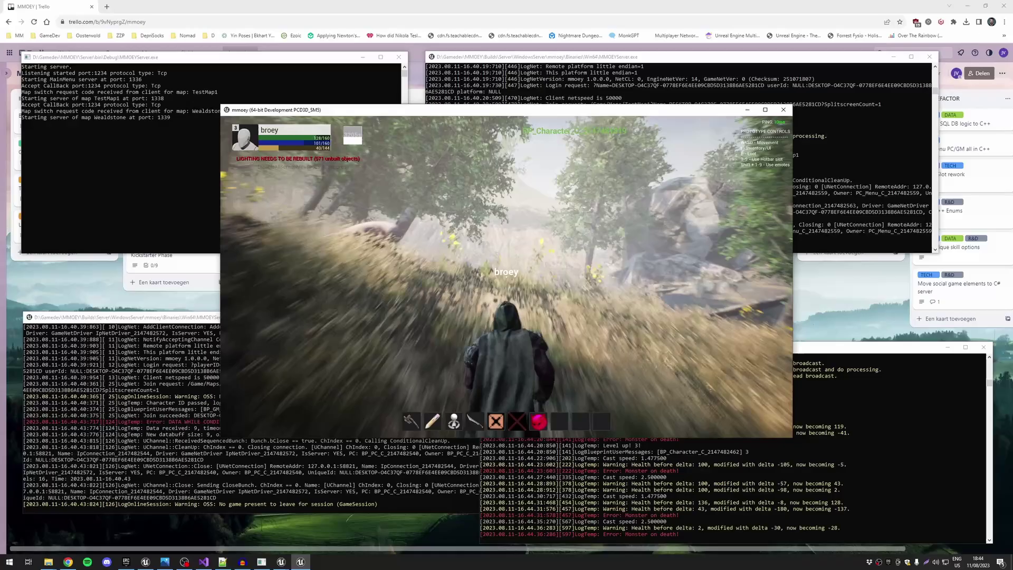
key(w)
key(w)
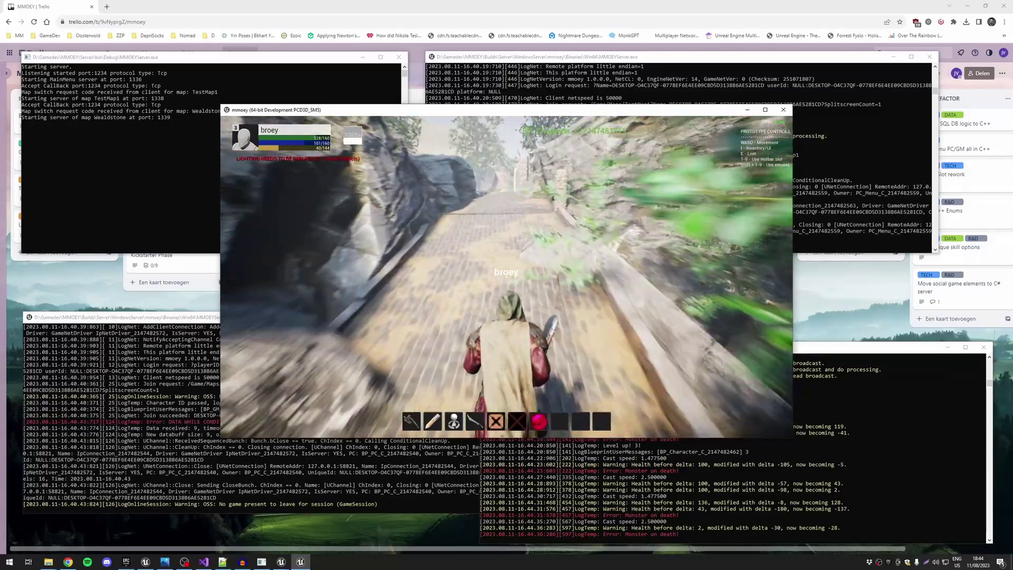
key(w)
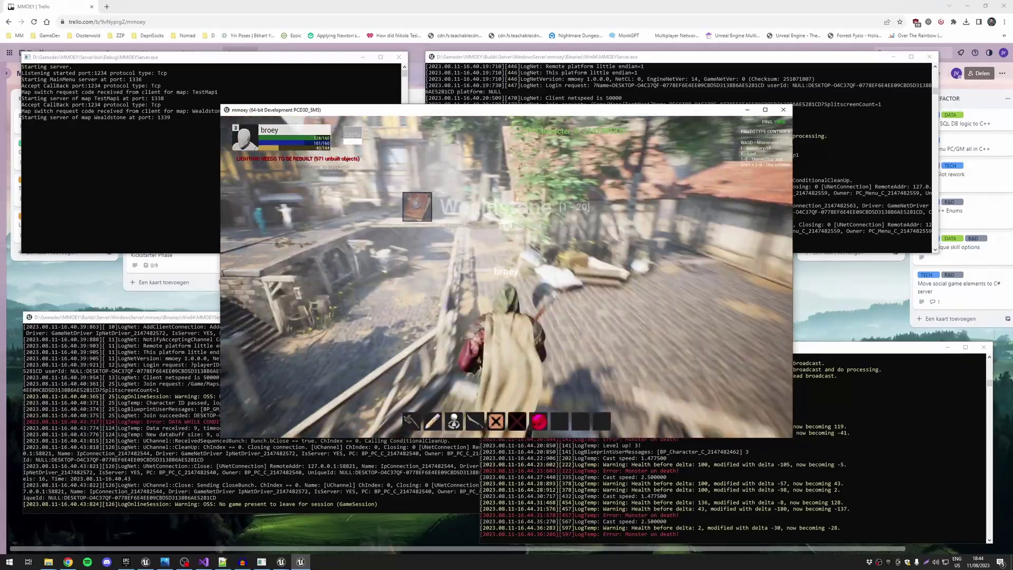
key(w)
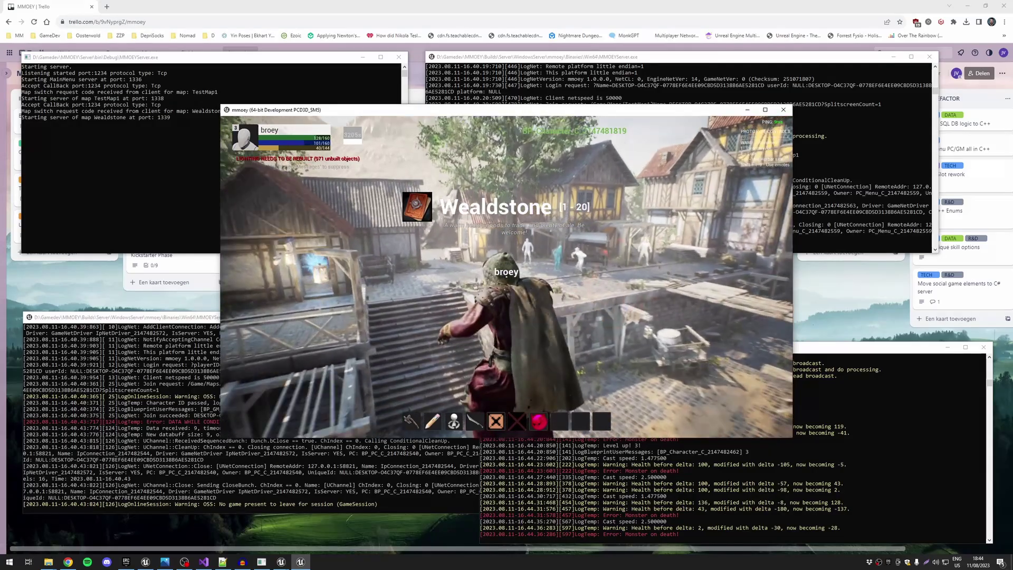
Attack the group of monsters near the rocks with the fourth hotbar skill and return to the village square
key(w)
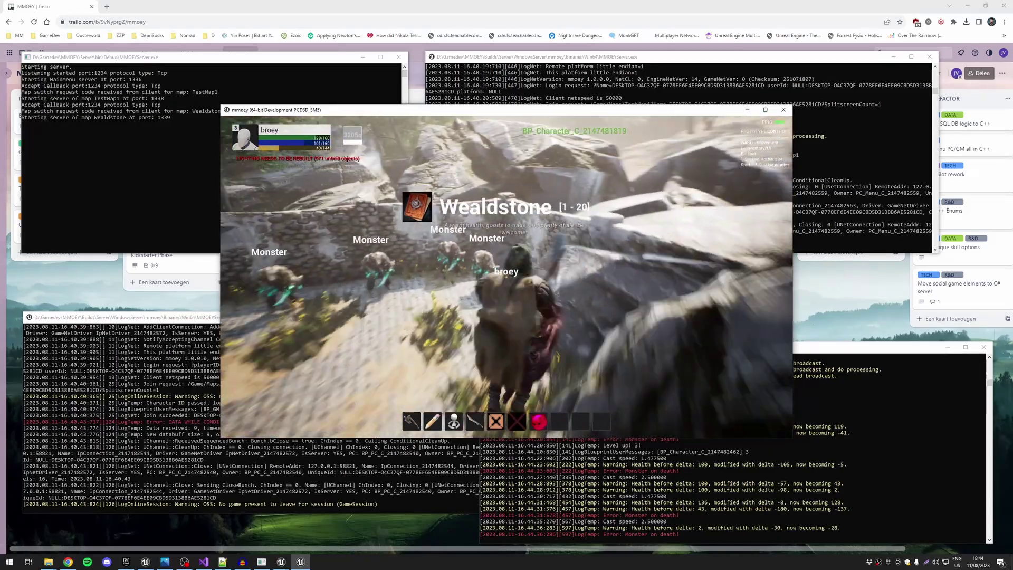
key(5)
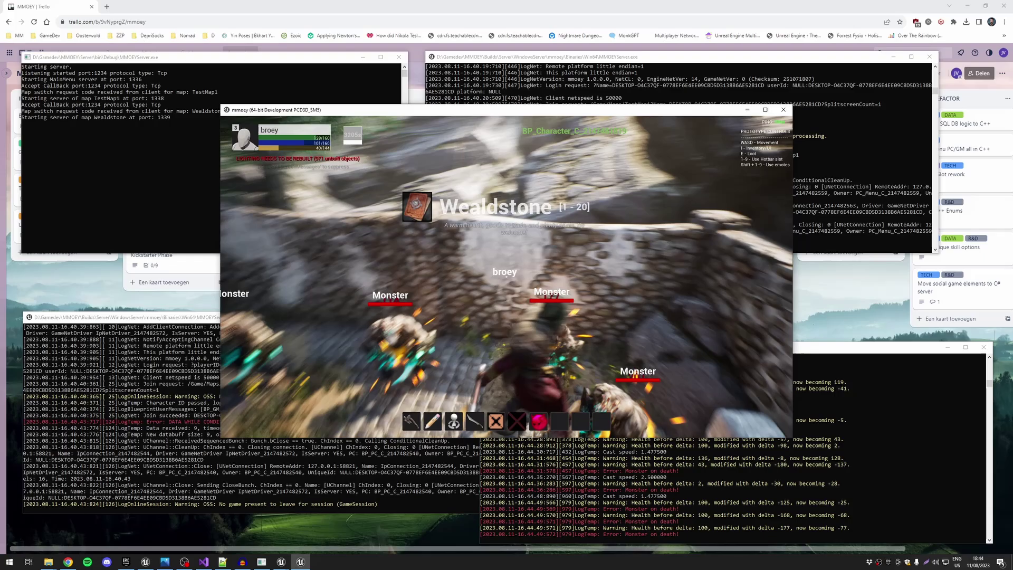
key(w)
key(w)
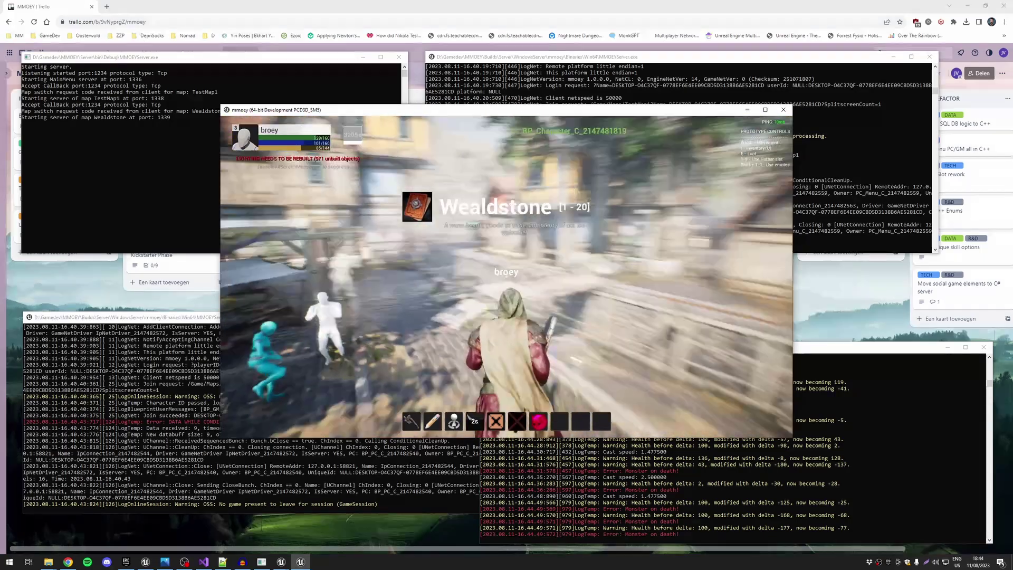
Bring the game window back in front of the server consoles and reposition it slightly higher on the desktop
key(alt+Tab)
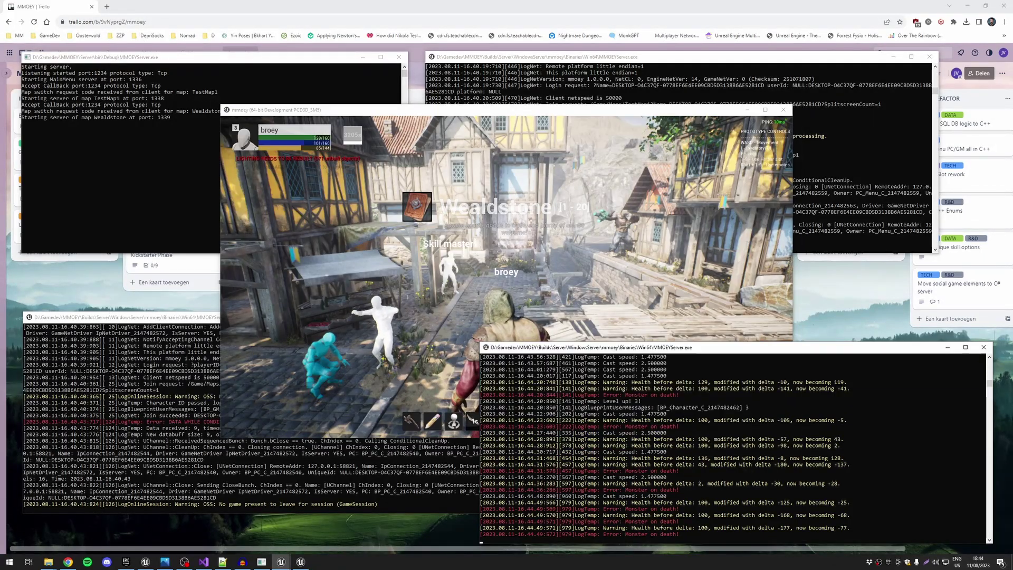
key(alt+Tab)
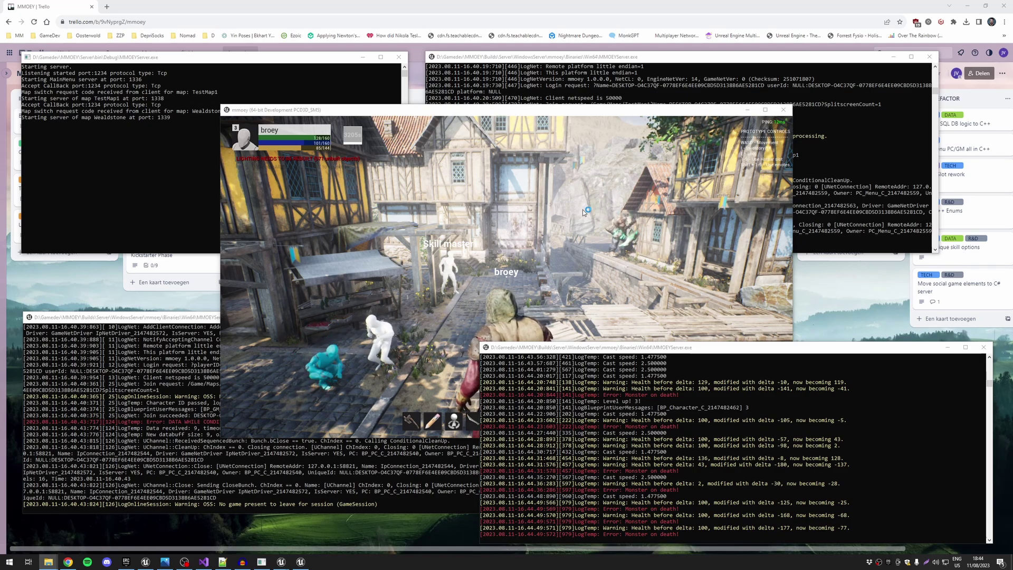
click(481, 108)
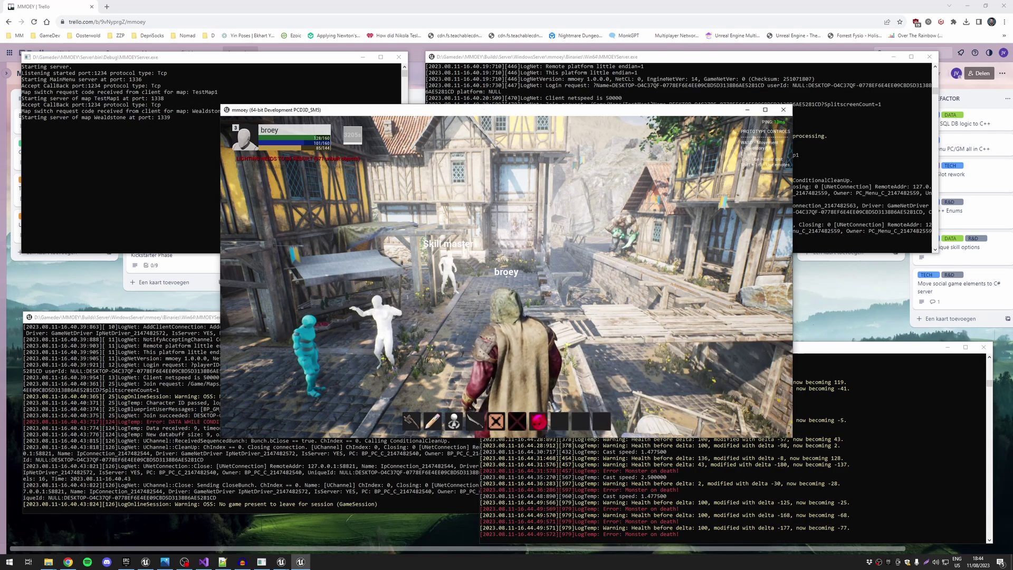
drag(459, 108, 439, 86)
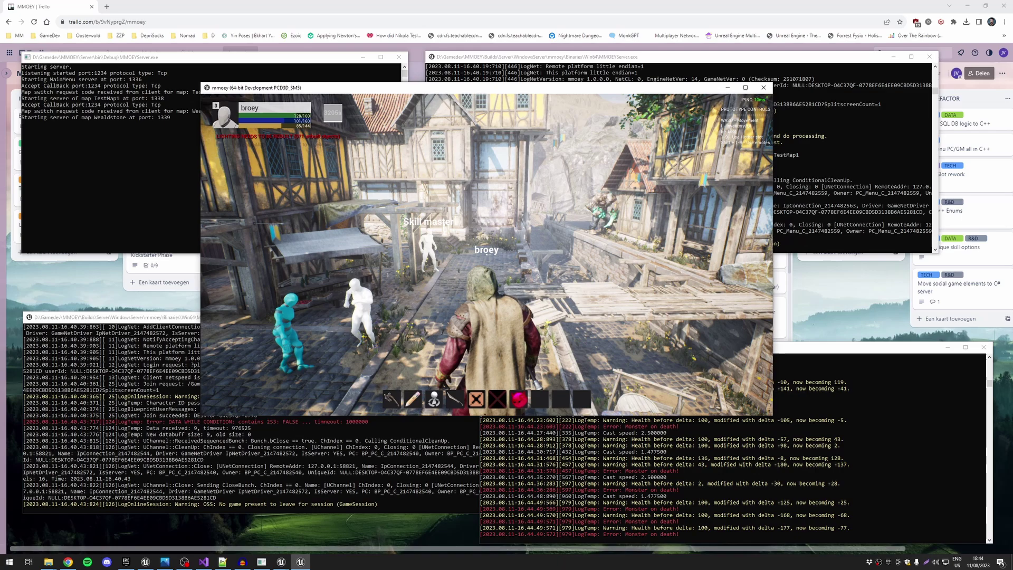
Bring the server consoles in front of the game and move the TestMap1 server console lower on the desktop
key(alt+Tab)
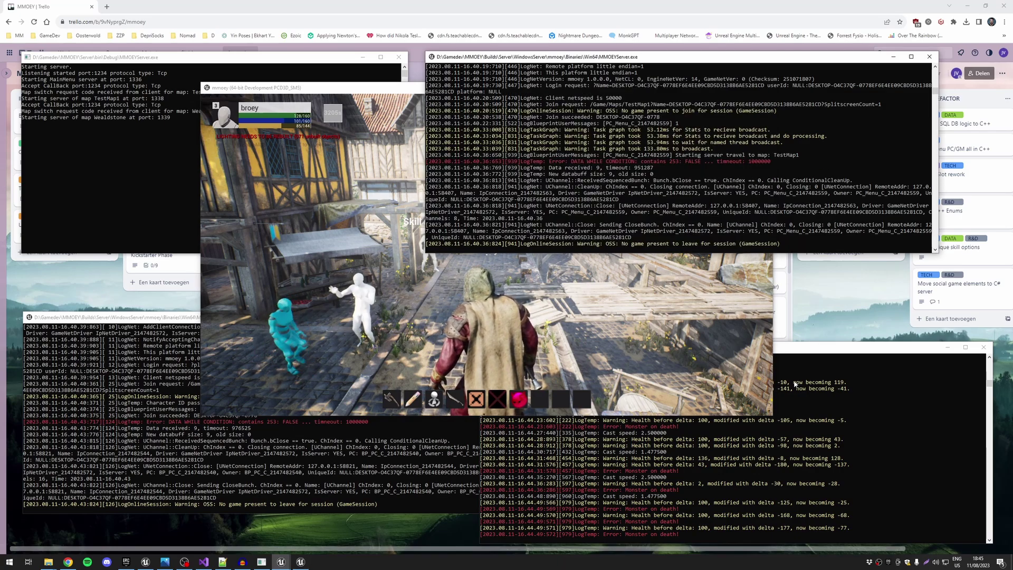
click(640, 445)
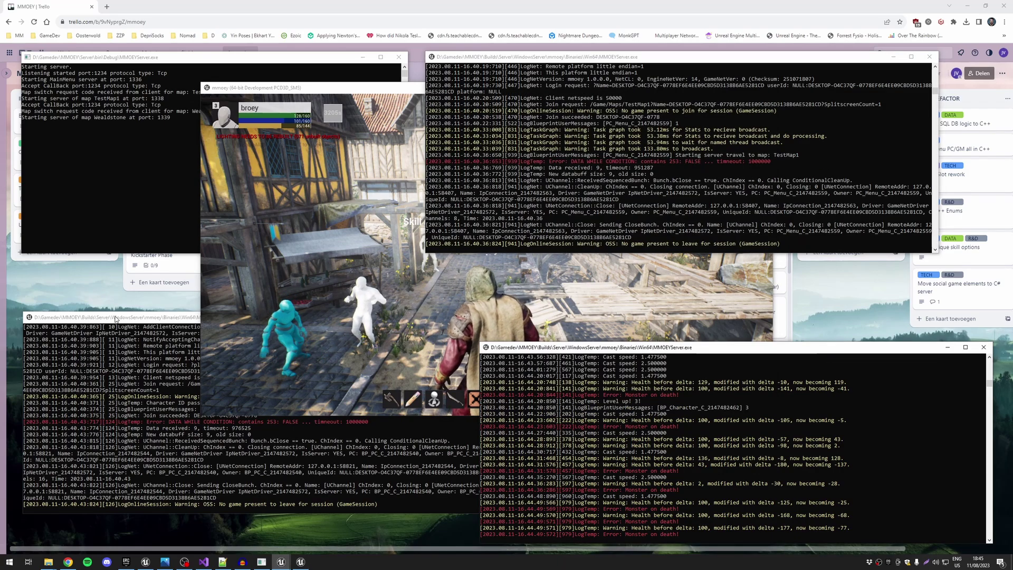
drag(115, 319, 100, 345)
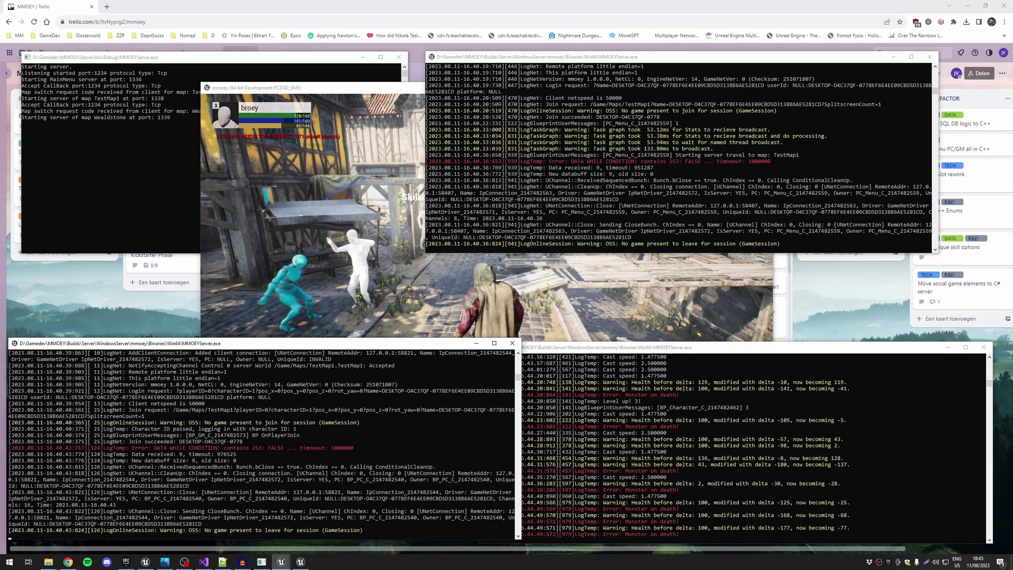
click(304, 58)
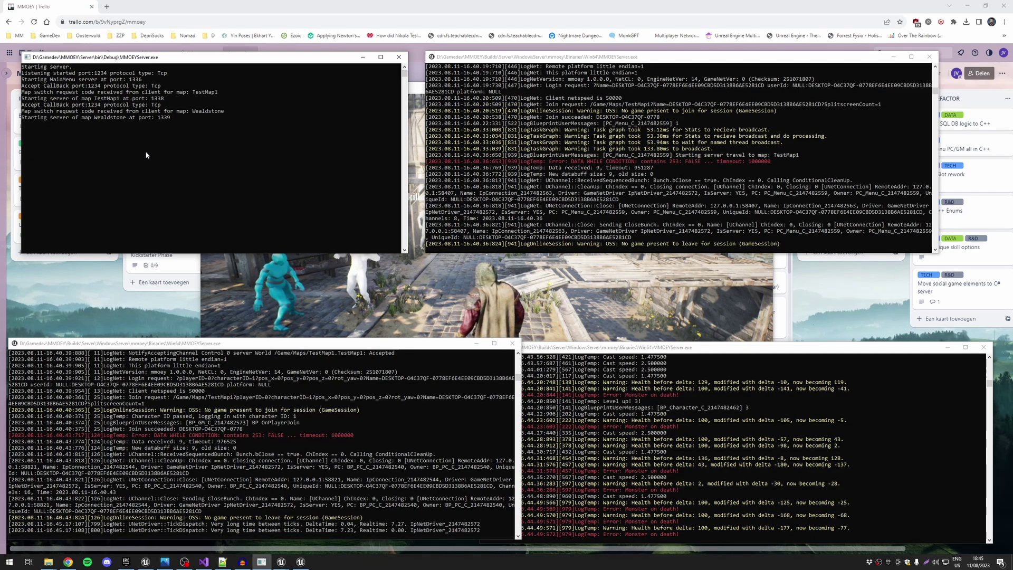
Switch to the WindowsNoEditor folder to launch a second game client and dismiss the fatal error dialog
key(alt+Tab)
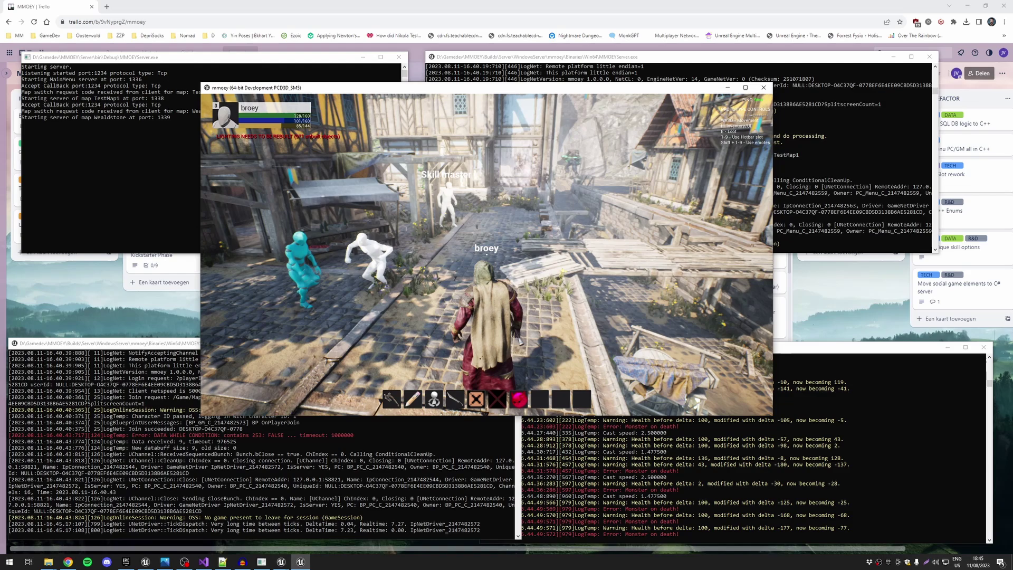
key(alt+Tab)
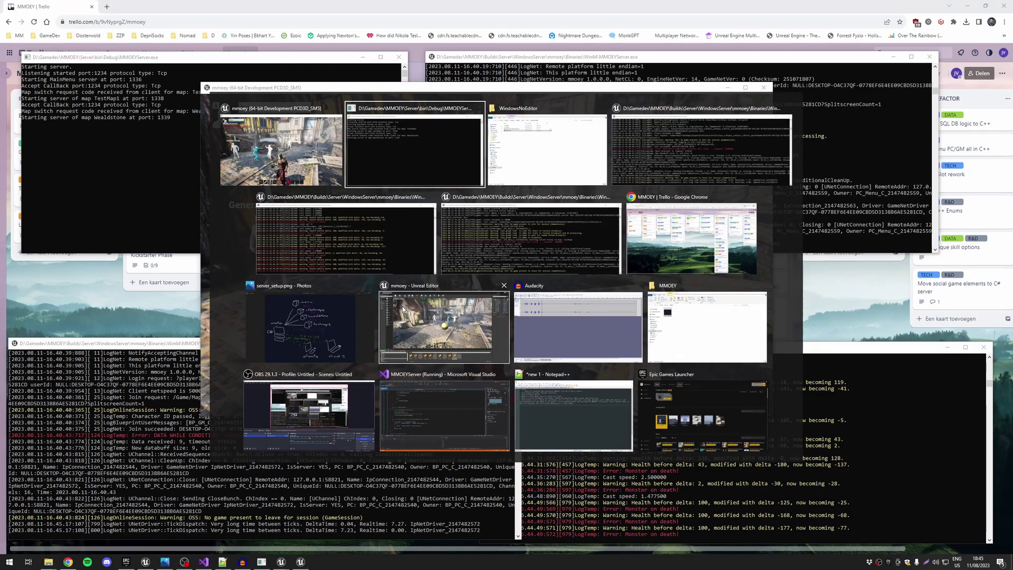
key(alt+Tab)
key(alt+Tab)
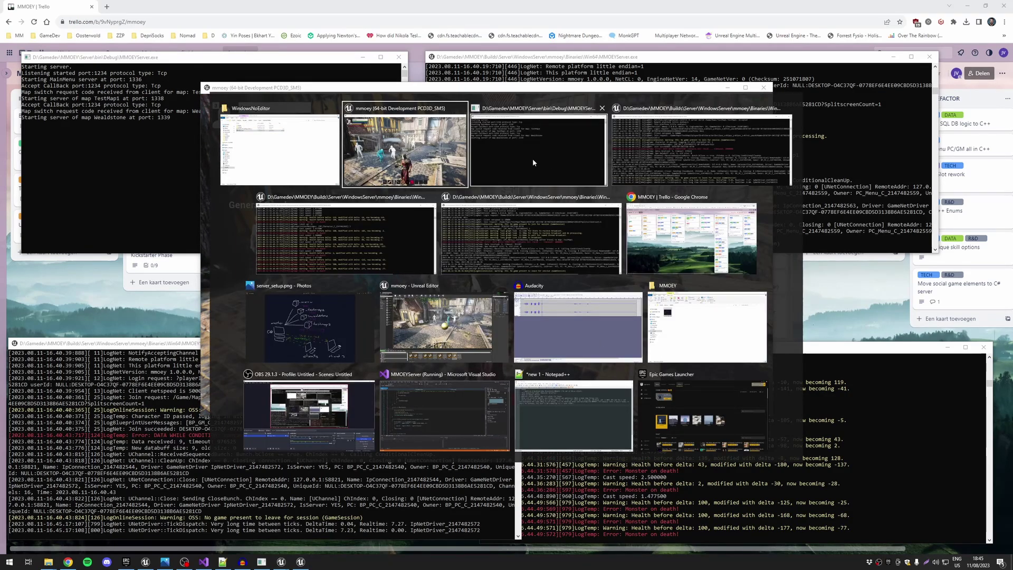
click(279, 149)
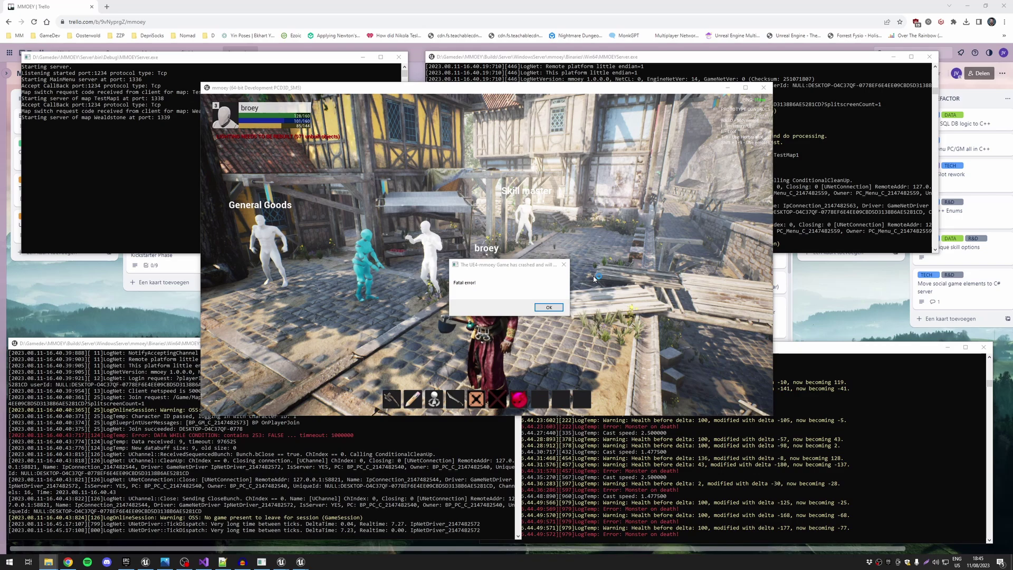
click(549, 308)
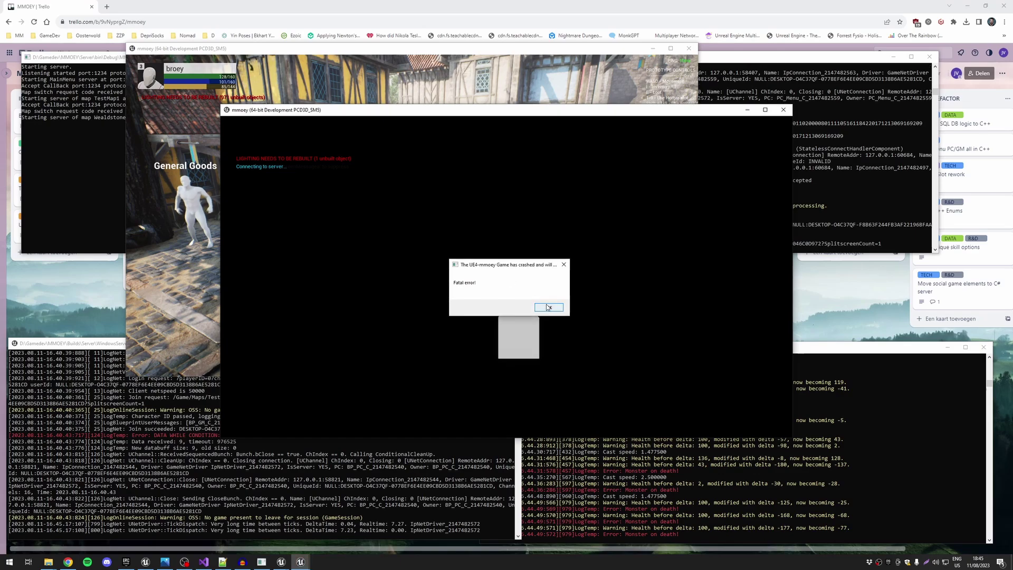
Dismiss the crash dialog, log in to the second client with the other account's user name and enter the game as vizility
click(547, 307)
drag(599, 115, 675, 177)
click(596, 329)
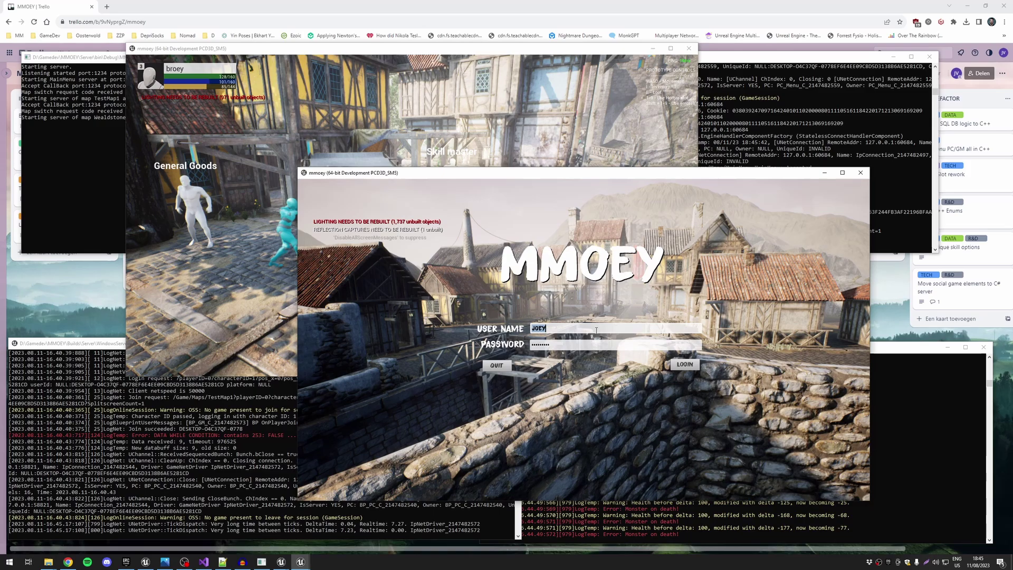
text(JEFFREY)
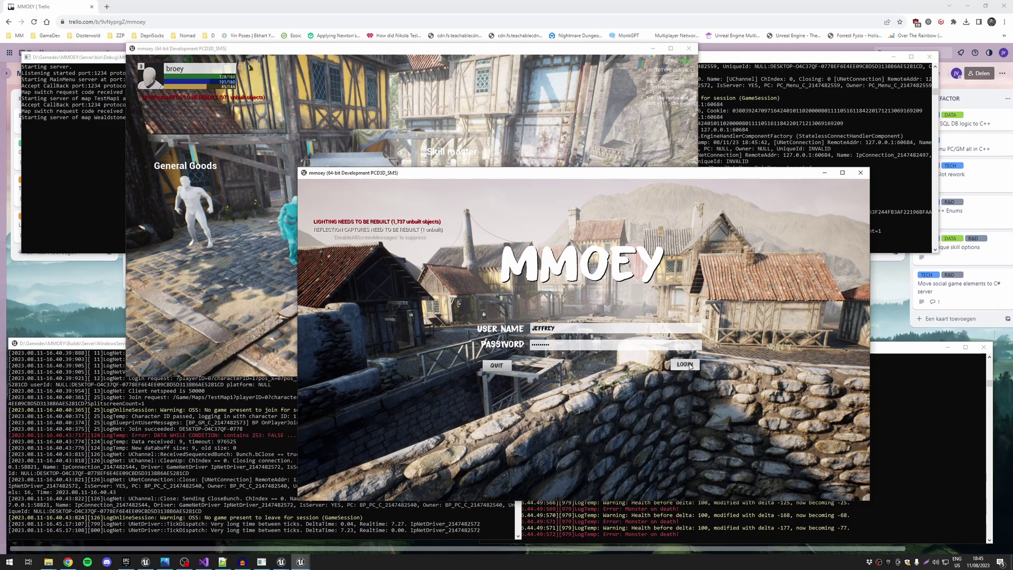
click(688, 365)
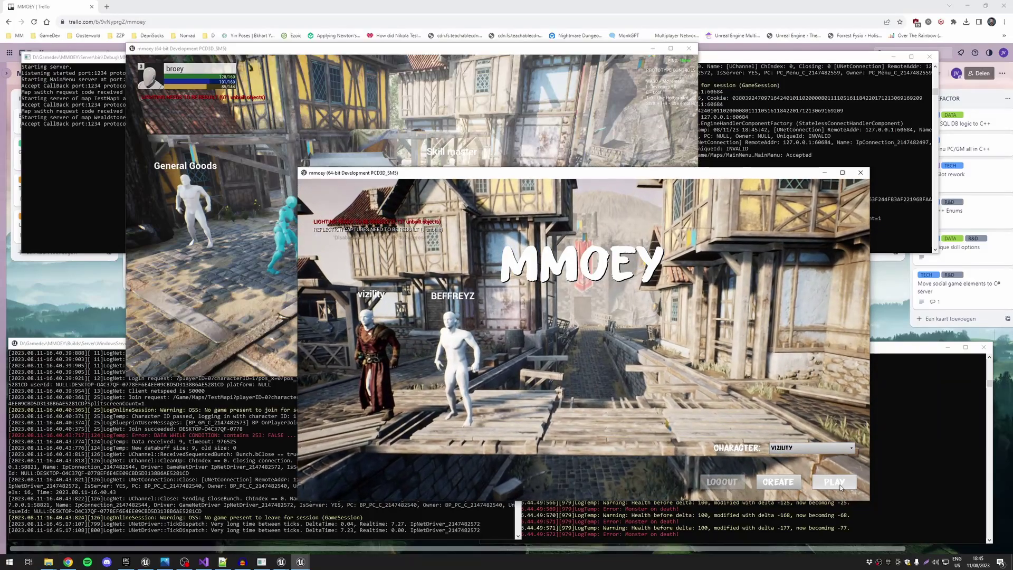
click(836, 483)
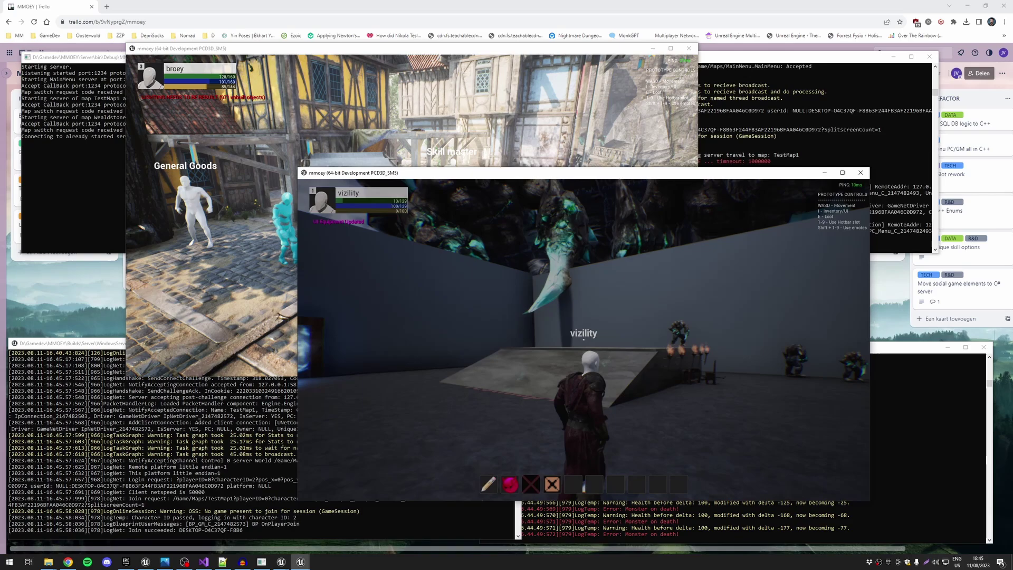
Walk vizility across the test map to the shop NPC beside the portal and open the shop
key(w)
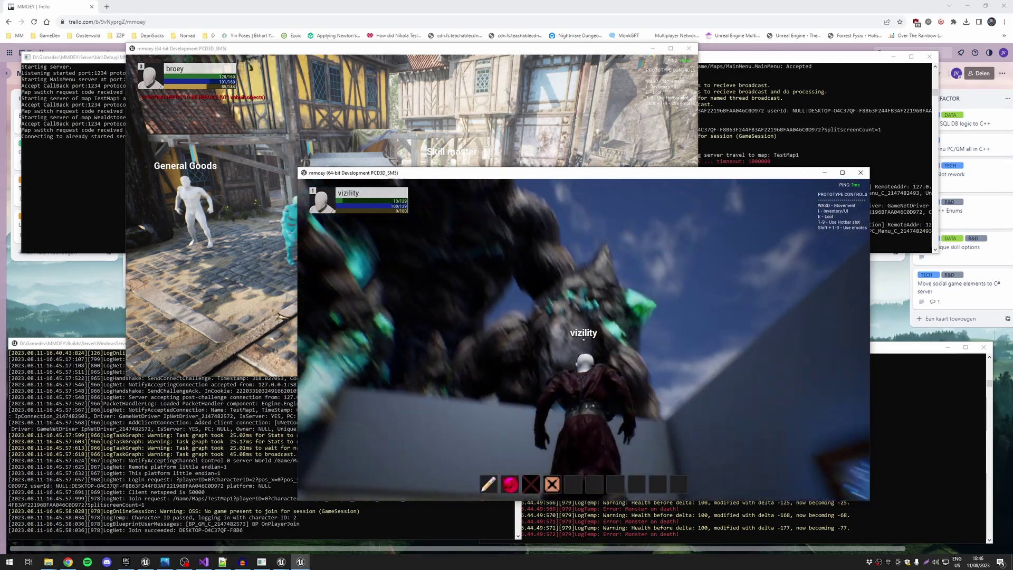
key(w)
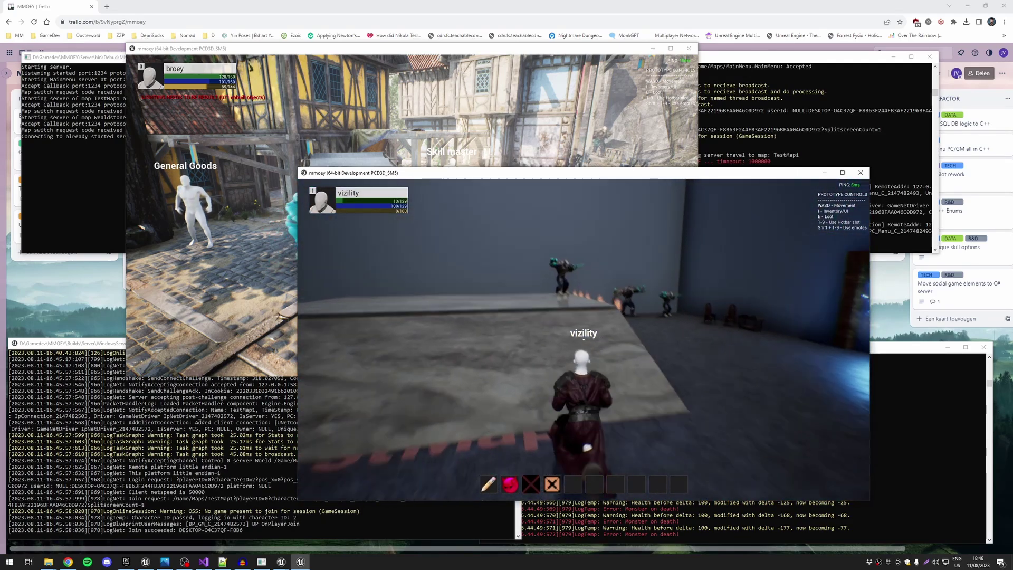
key(w)
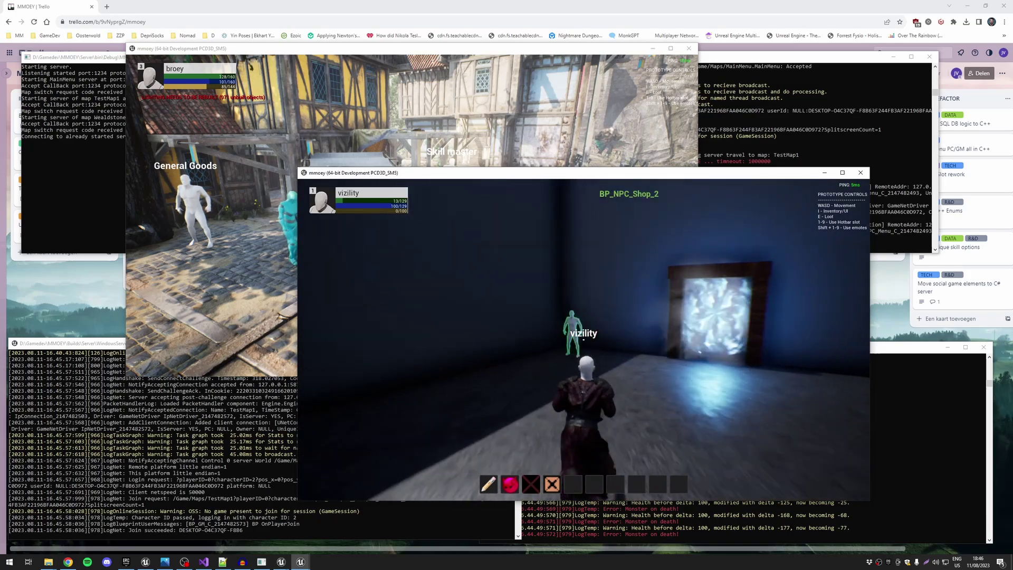
key(w)
key(e)
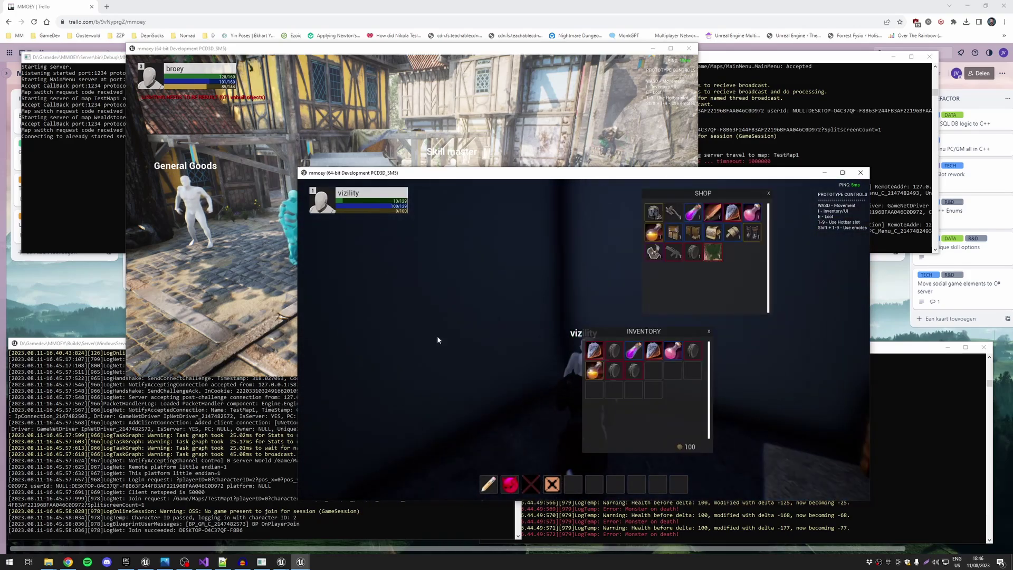
Buy the Shoulders of Nazaroth from the shop and equip them from the inventory
right_click(655, 257)
key(i)
key(i)
right_click(655, 371)
key(i)
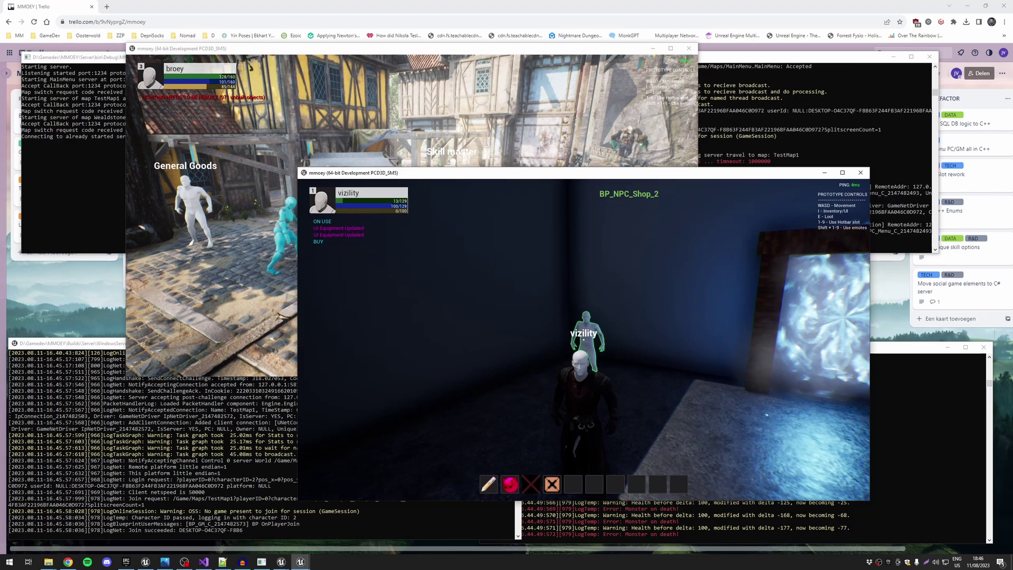
key(i)
mouse_move(659, 376)
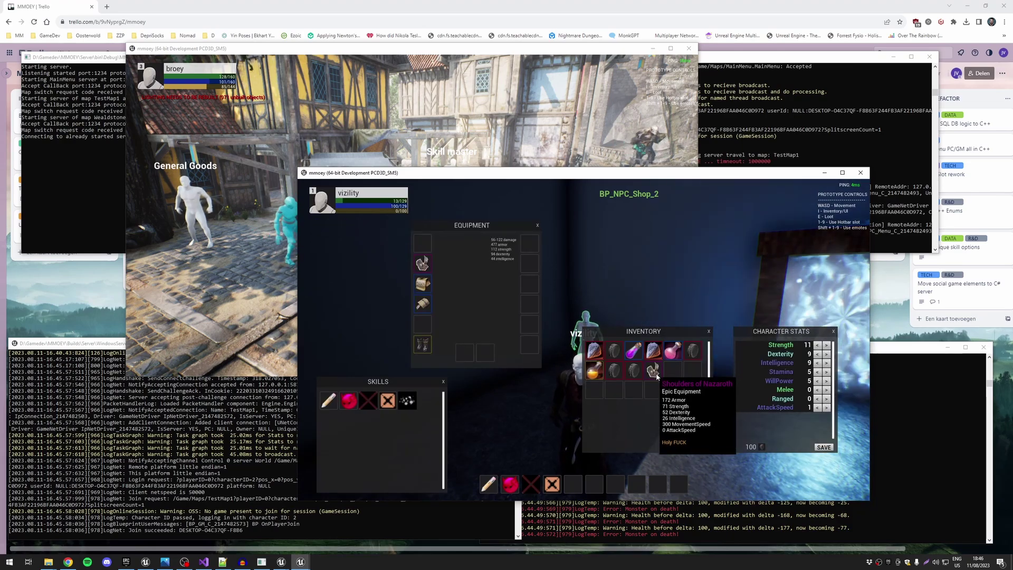
right_click(654, 372)
key(i)
key(i)
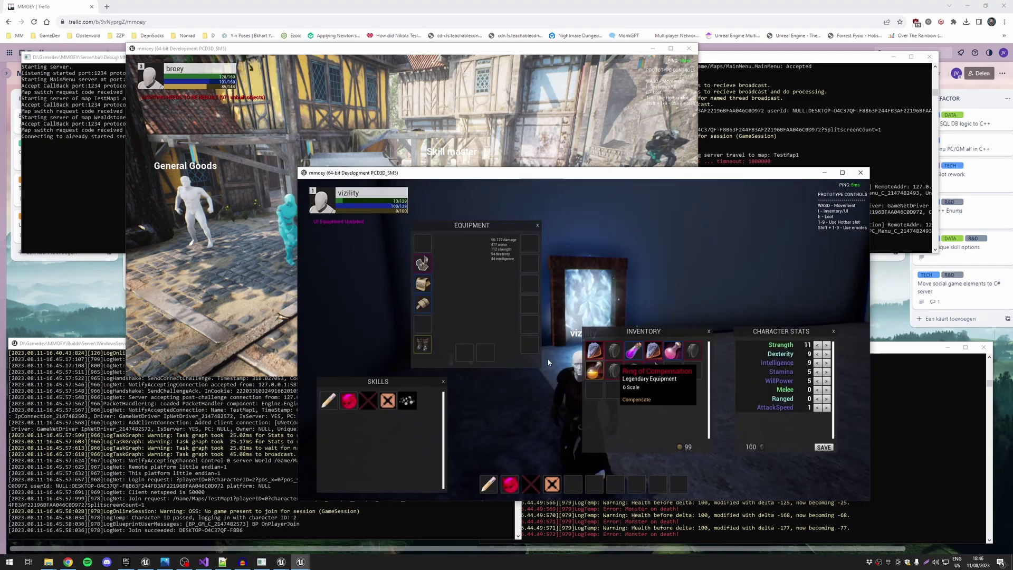
Close vizility's inventory, equipment, skills and stats windows and walk the character around to the front of the portal
key(i)
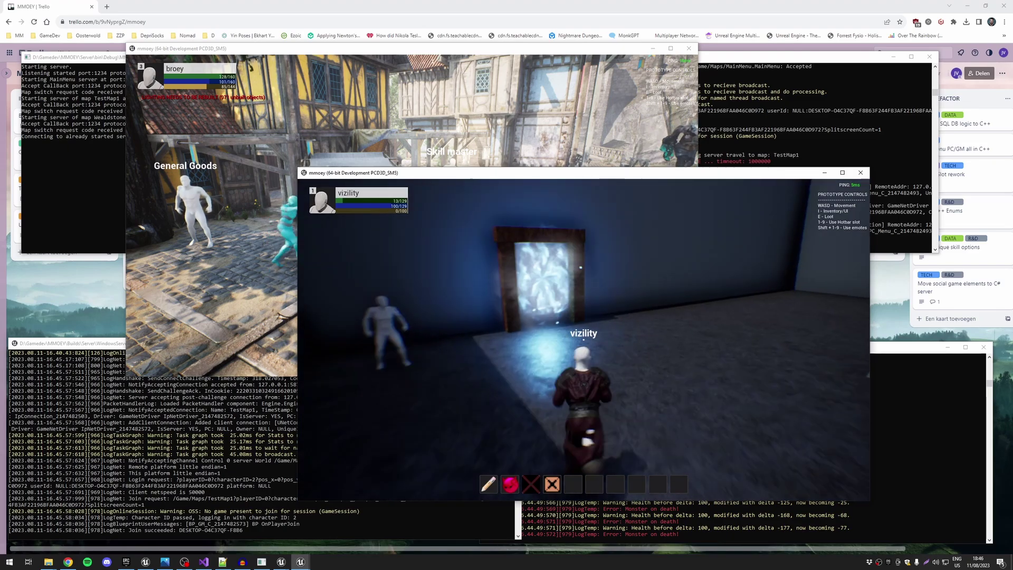
key(w)
key(w)
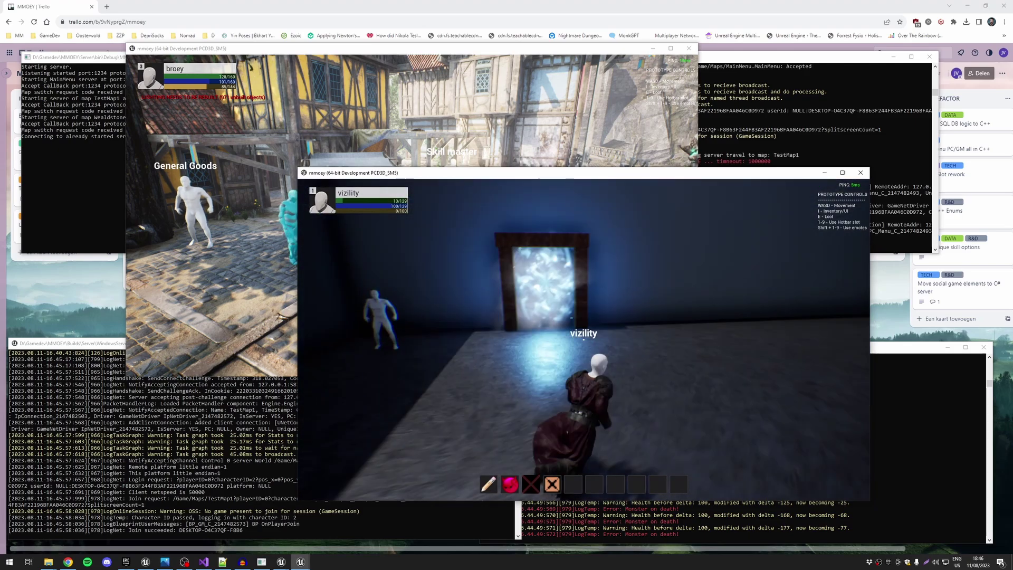
key(w)
key(w)
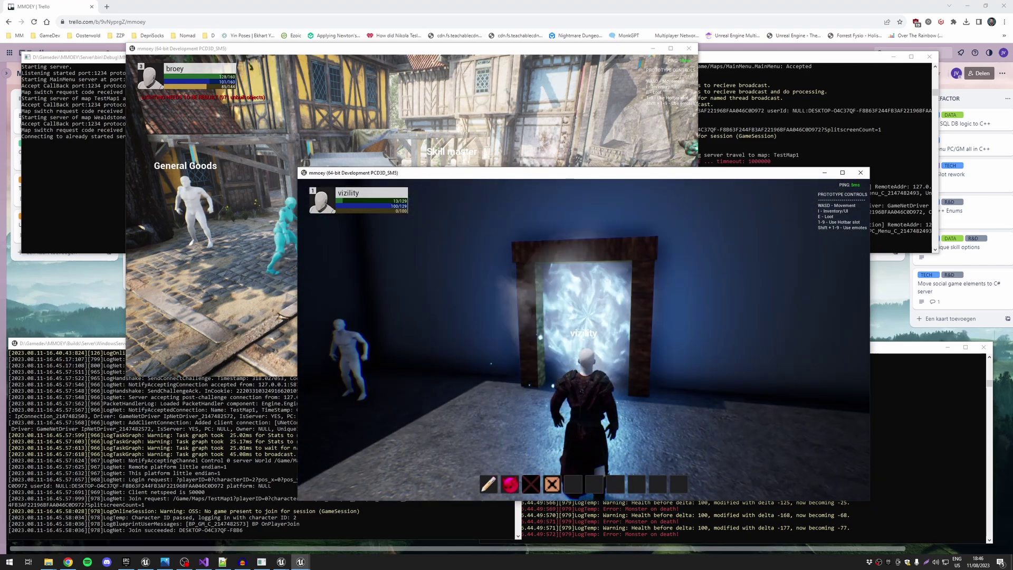
Bring the master server console to the front and send vizility through the portal to the Wealdstone map
key(alt+Tab)
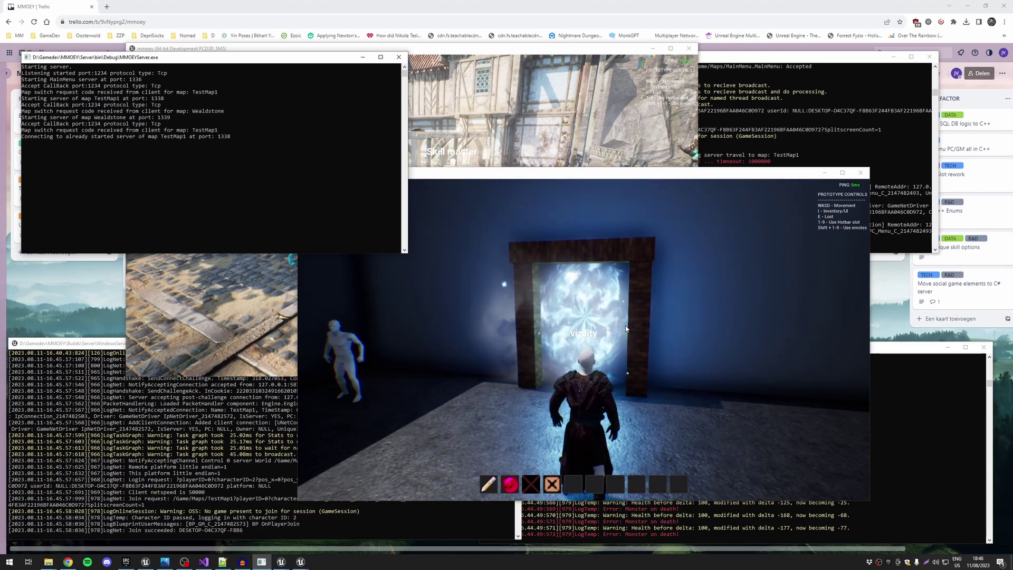
click(660, 344)
key(w)
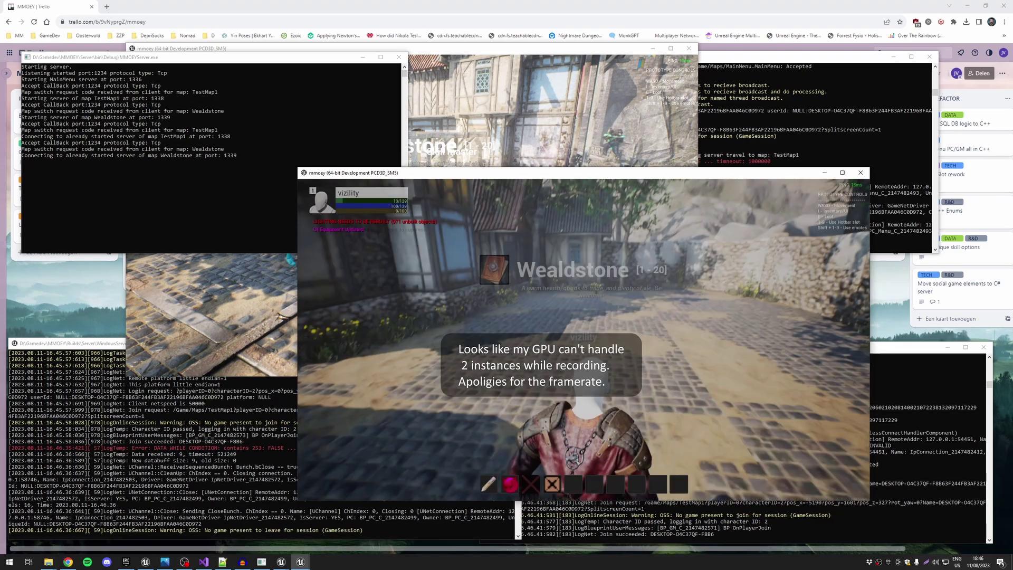
Walk vizility through Wealdstone to broey near the Skill master, alternating between both clients to move each character
key(w)
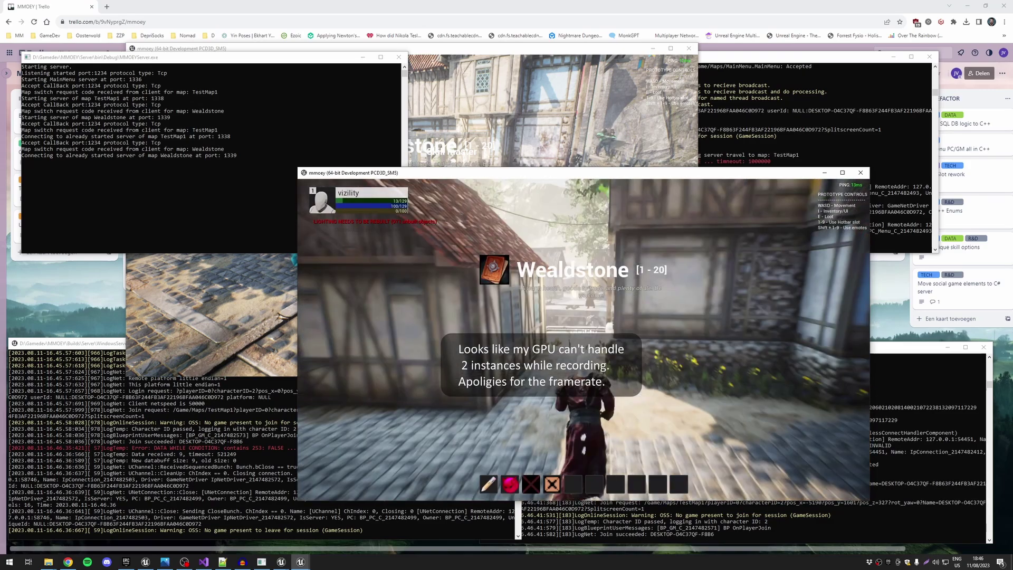
key(w)
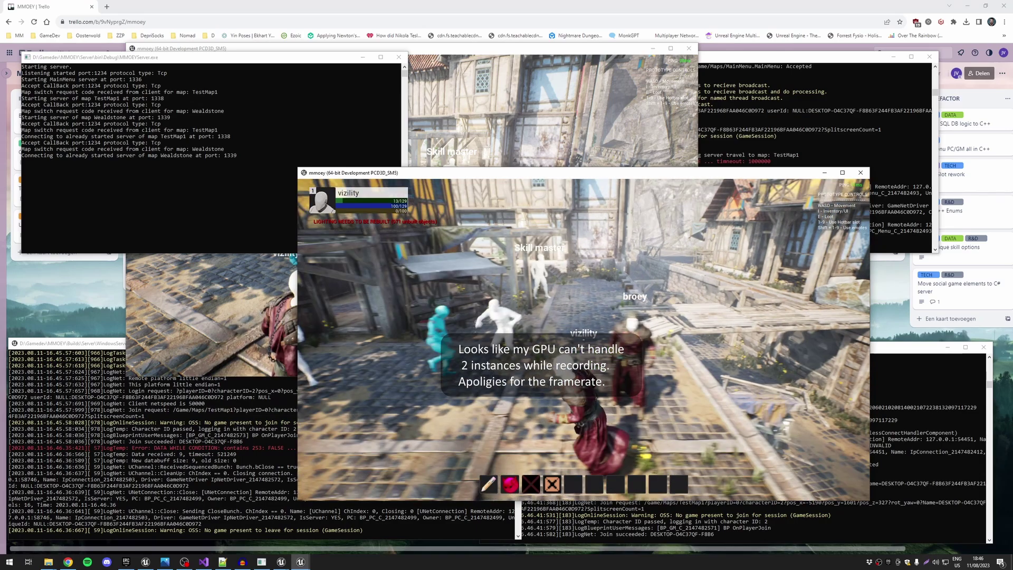
key(alt+Tab)
key(d)
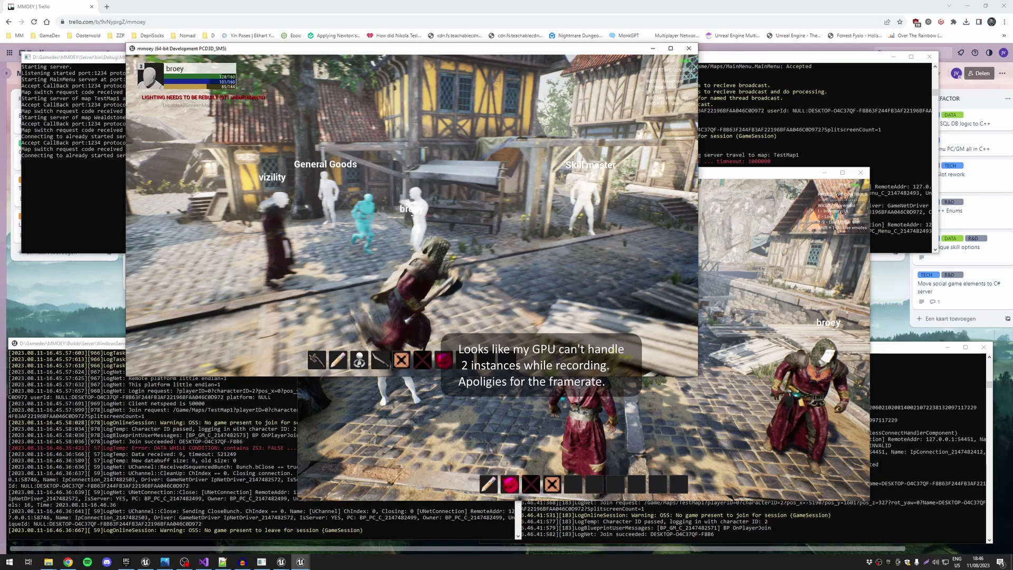
key(alt+Tab)
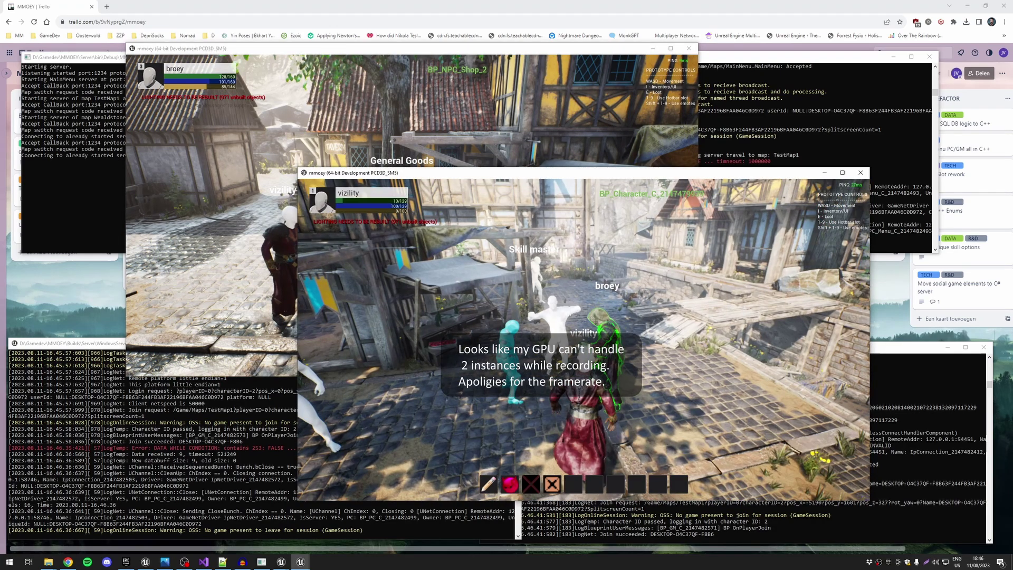
key(w)
key(d)
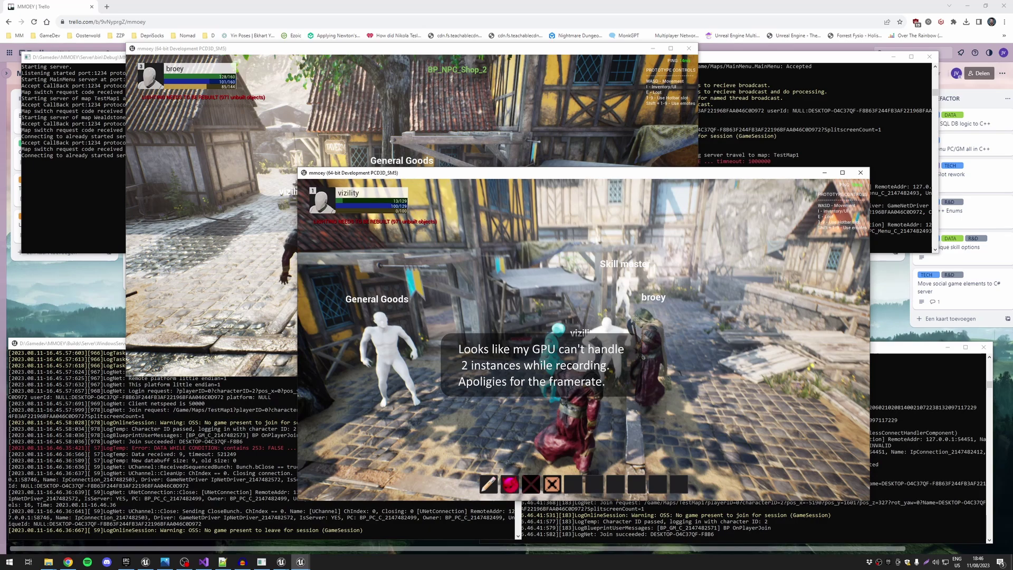
Switch to broey's client and run broey around vizility and the shop NPCs in the Wealdstone square
key(alt+Tab)
key(w)
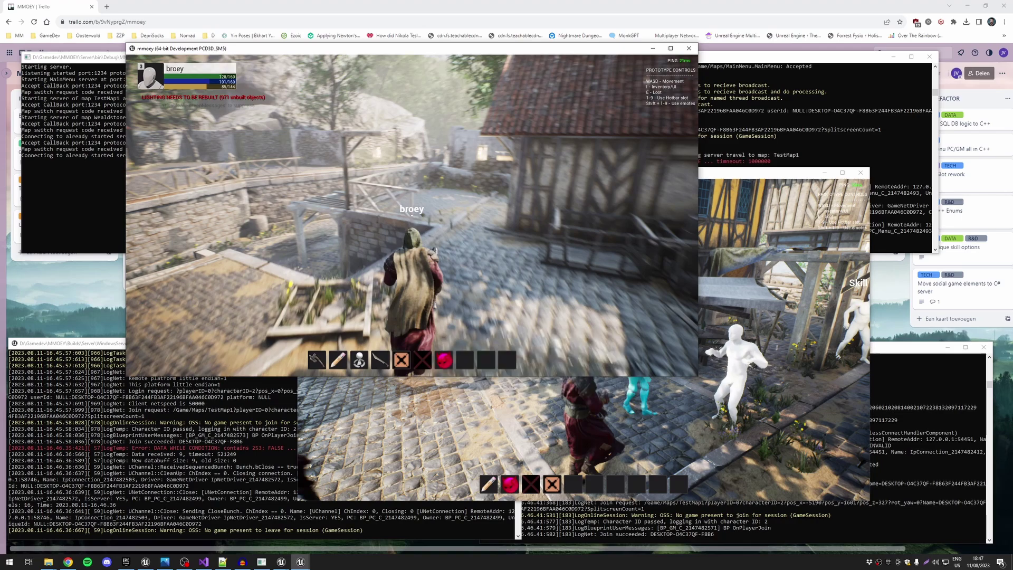
key(w)
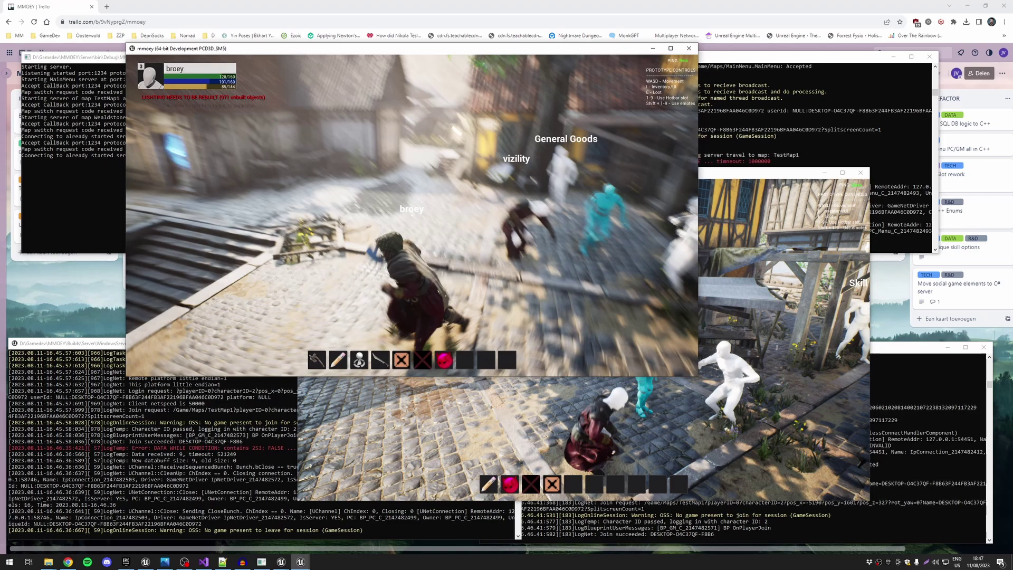
key(w)
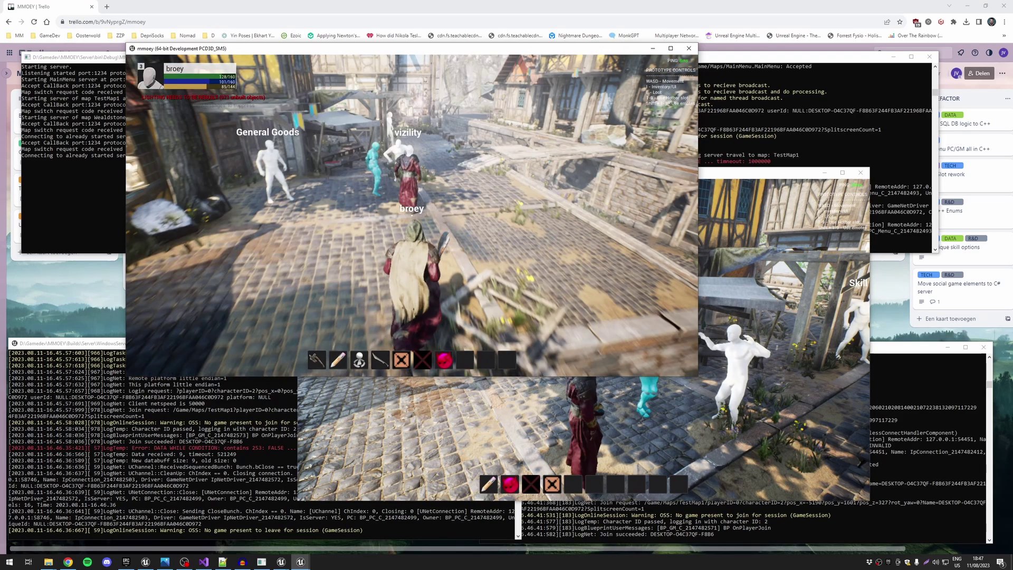
key(w)
key(w)
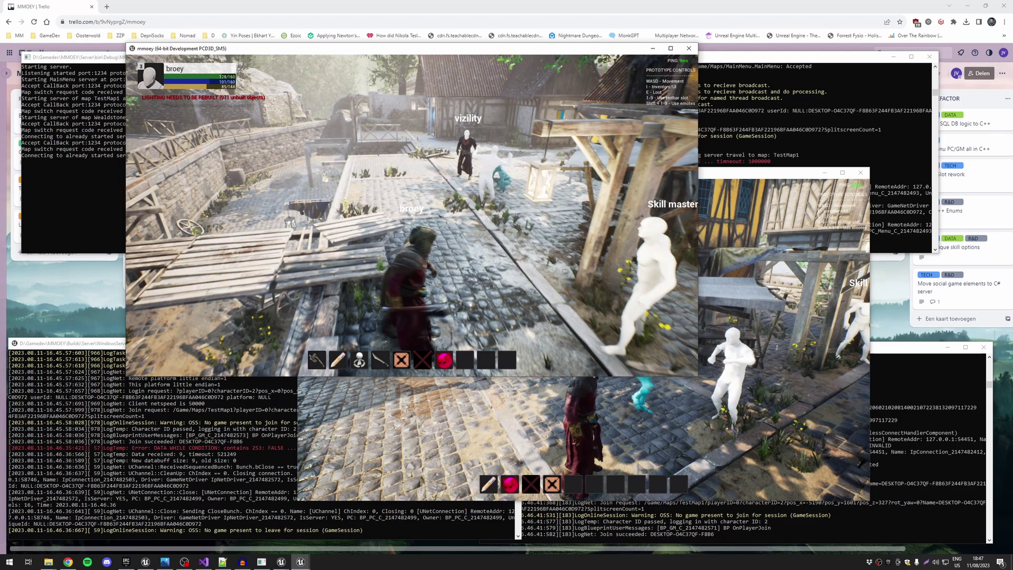
key(w)
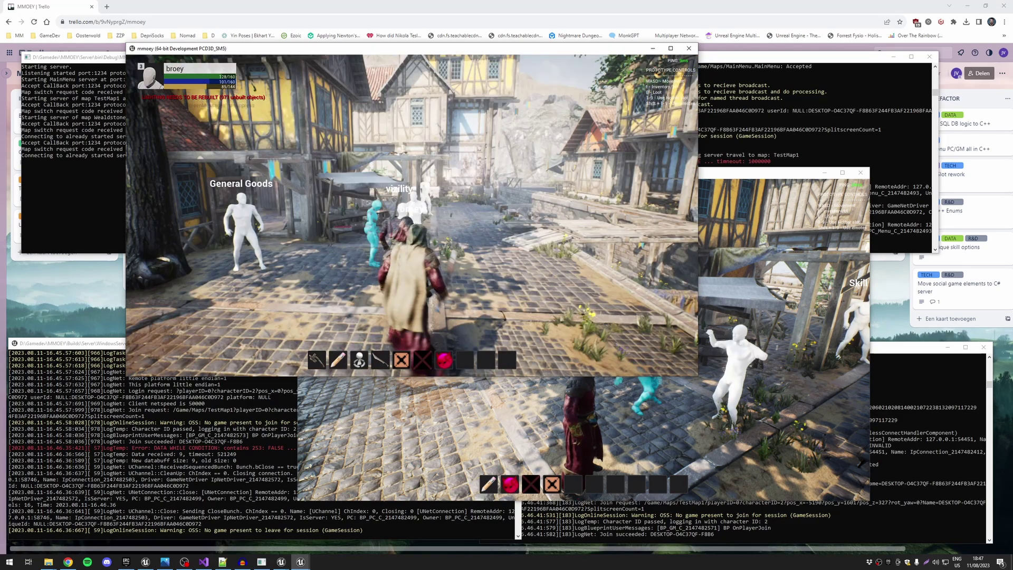
key(w)
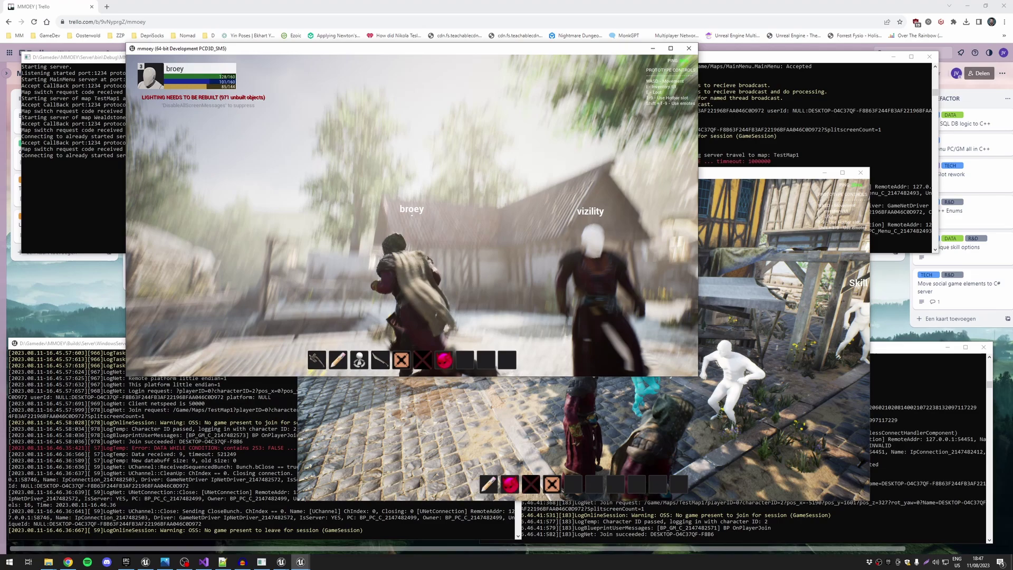
key(w)
key(w)
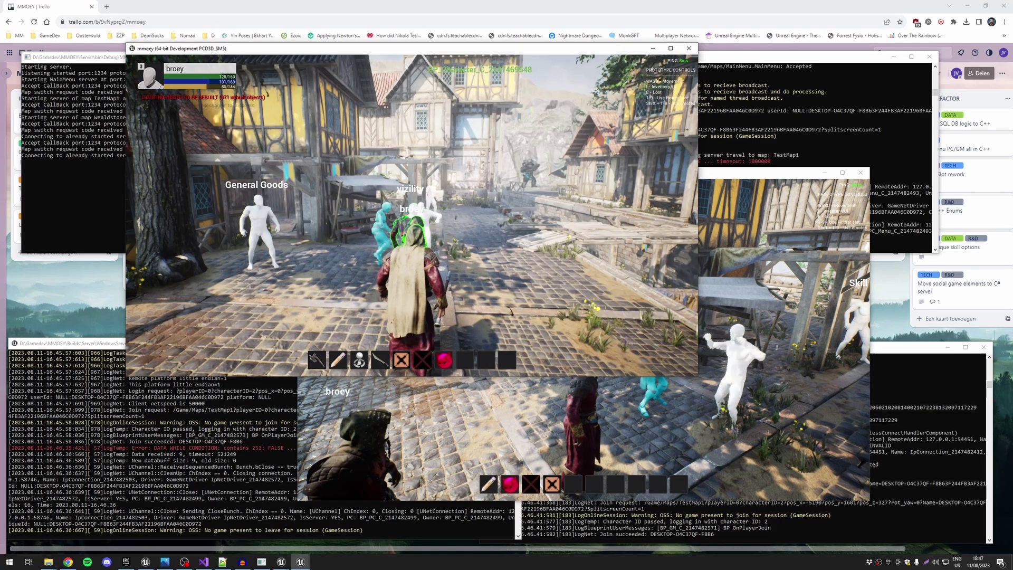
Close both game clients and switch to the Unreal Editor to view the Wealdstone level
key(alt+F4)
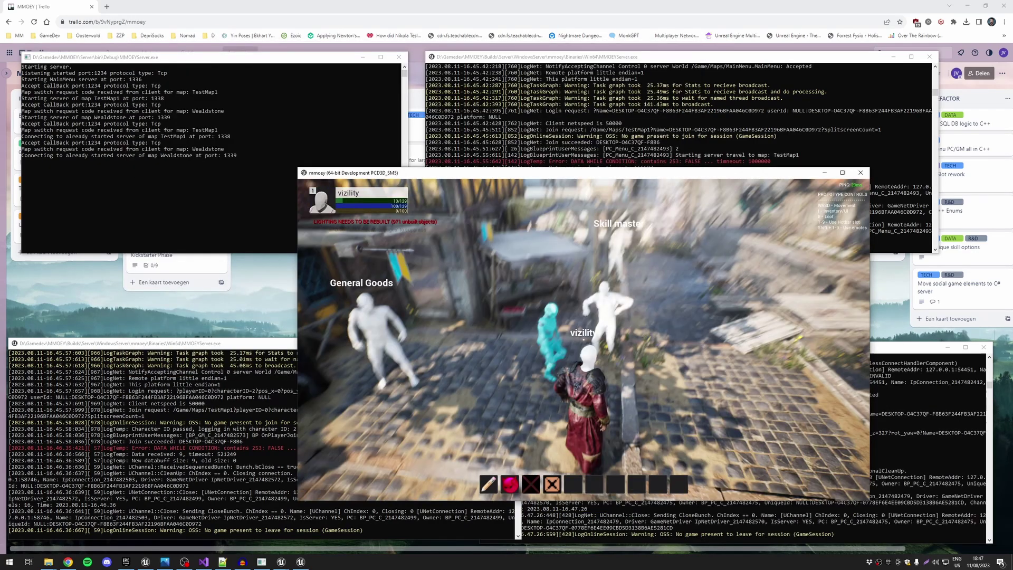
key(alt+F4)
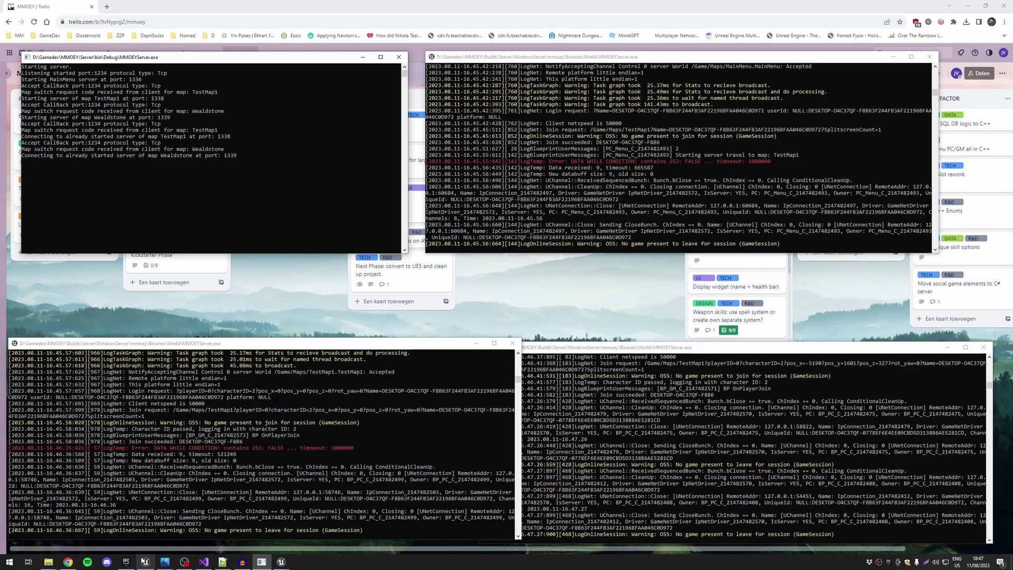
click(144, 562)
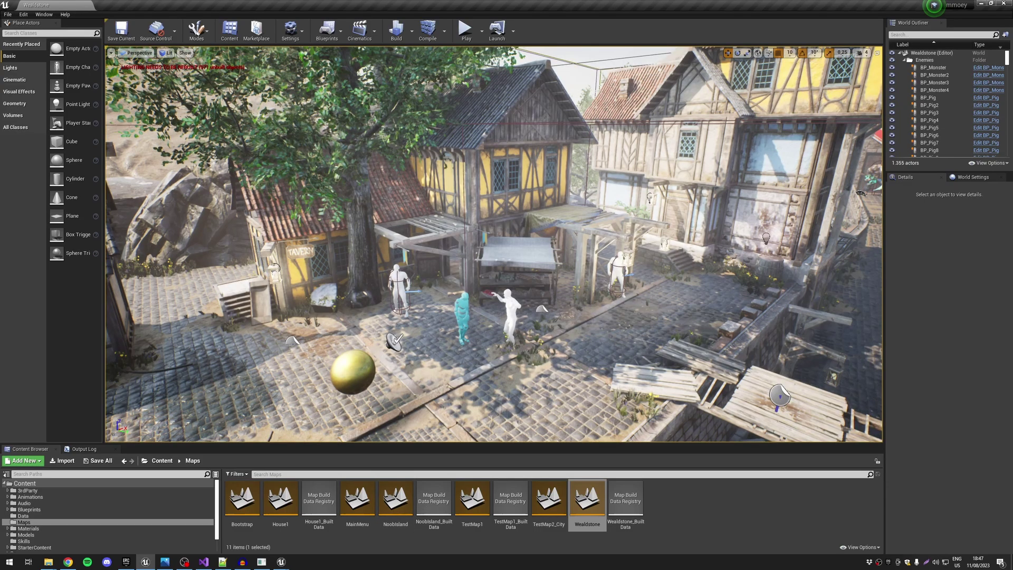
right_drag(493, 243, 486, 317)
key(s)
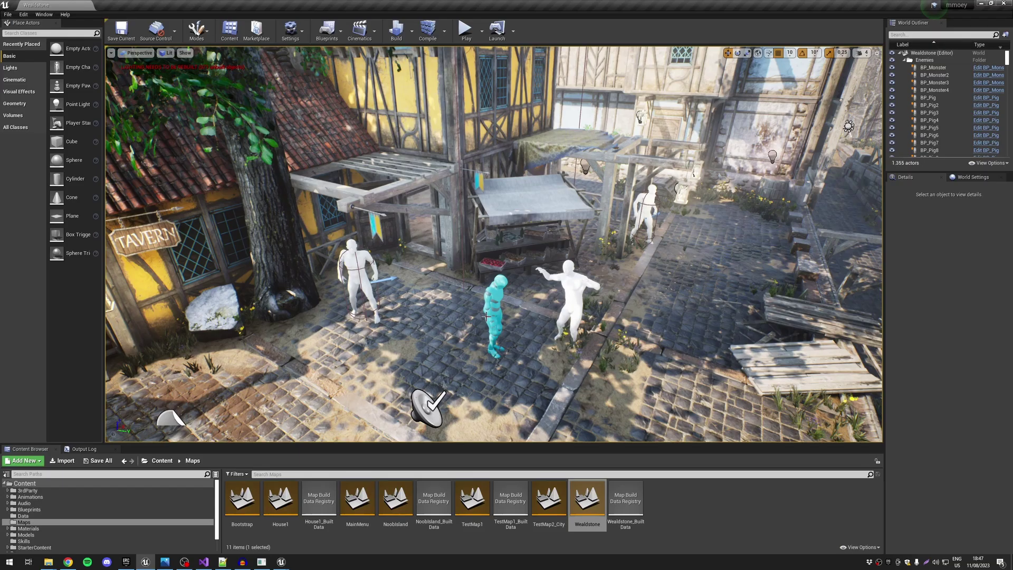
Show the server_setup.png diagram, bring the master server console over it for comparison, and minimize the console
key(alt+Tab)
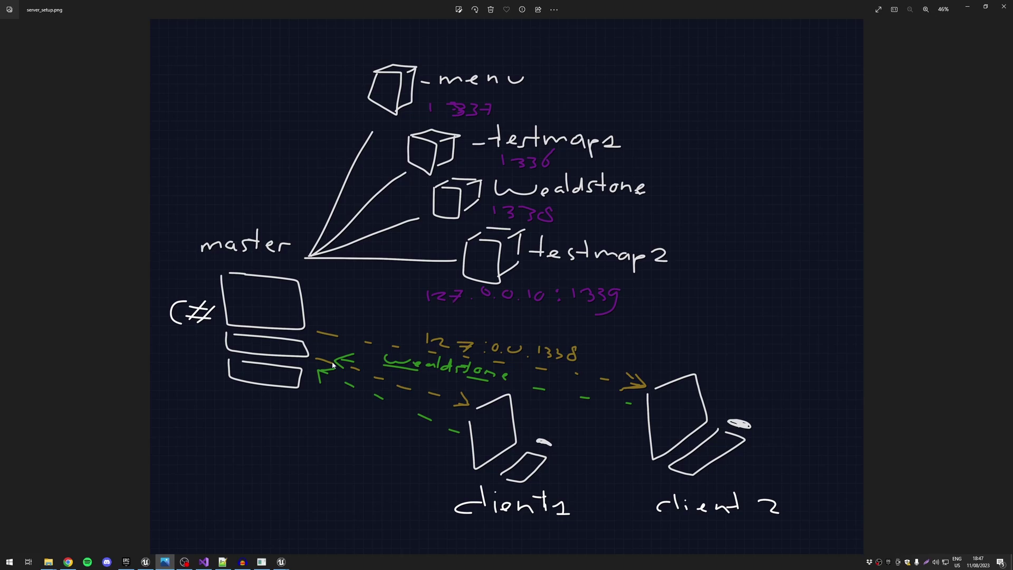
click(259, 562)
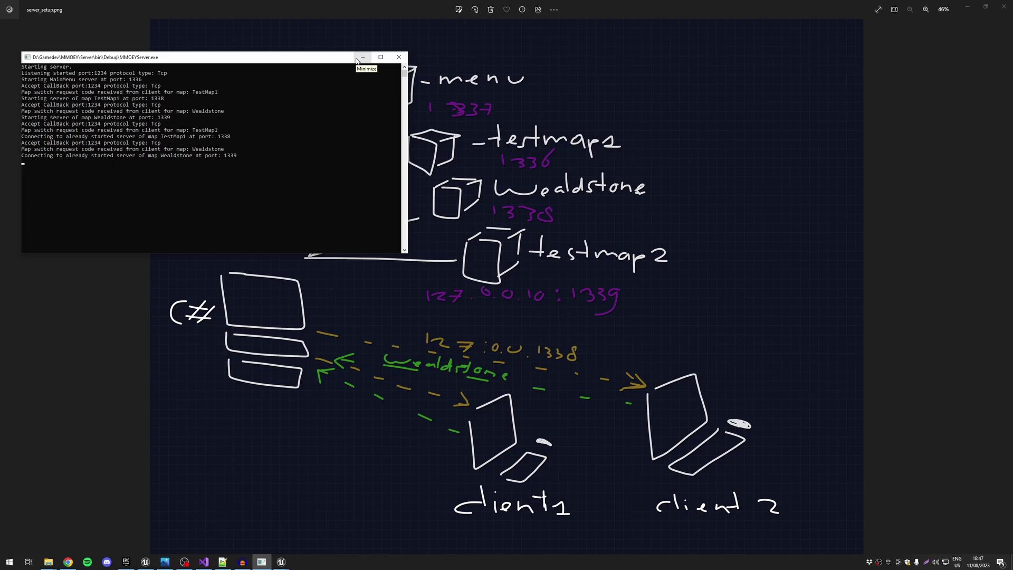
click(362, 57)
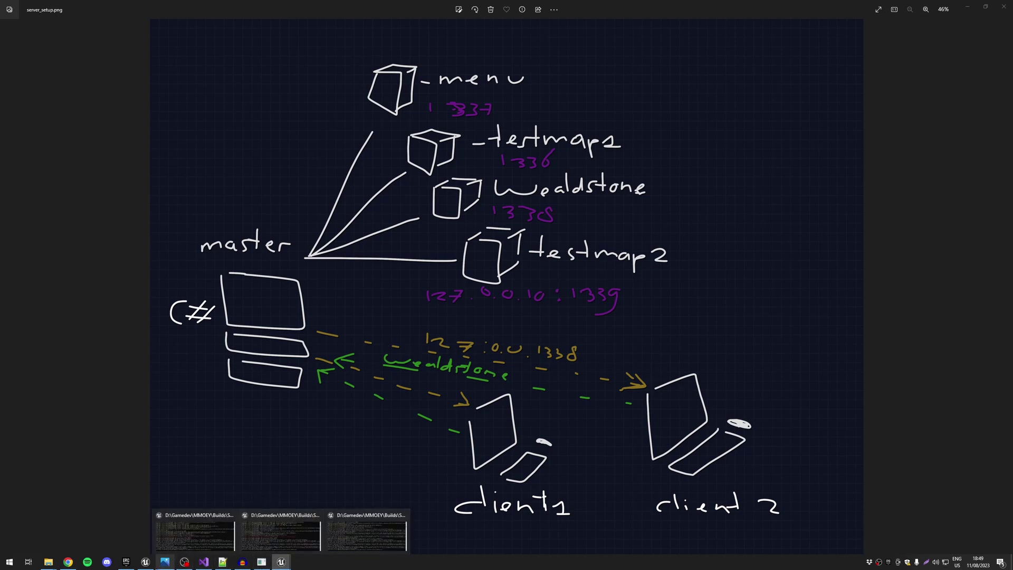
Switch back to the Unreal Editor and look over Wealdstone's square, tavern, shop NPCs, portal building and wooden bridge
click(145, 562)
right_drag(479, 340, 201, 364)
key(s)
key(w)
right_drag(473, 311, 557, 305)
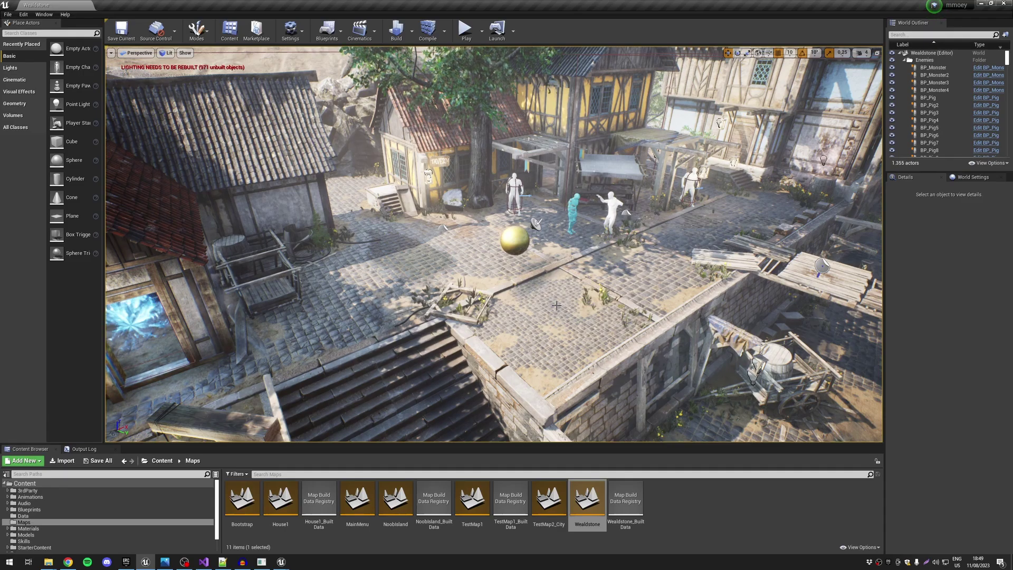
right_drag(556, 305, 552, 216)
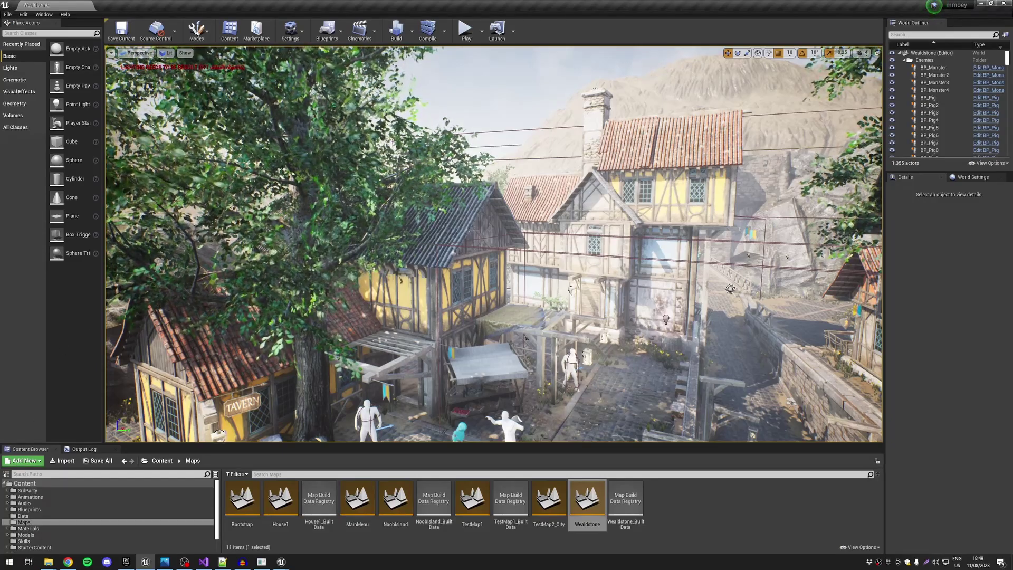
right_drag(533, 236, 591, 298)
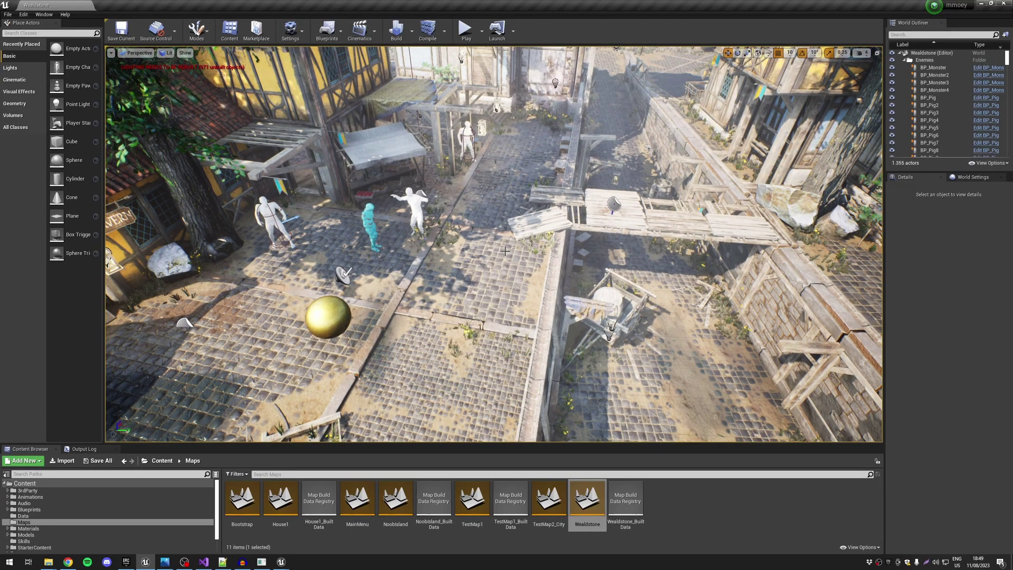
right_drag(646, 260, 517, 254)
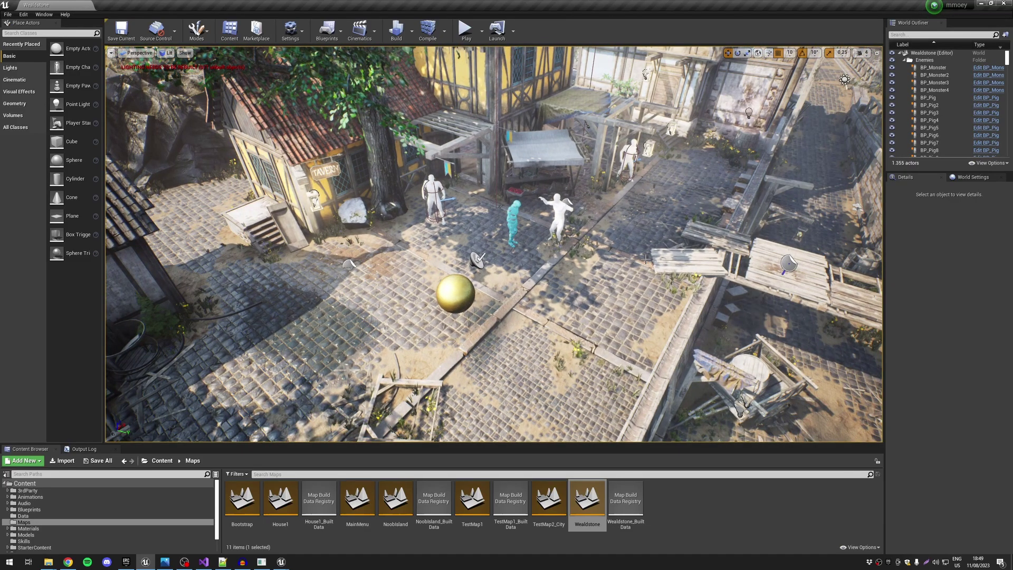
right_drag(645, 259, 625, 260)
key(w)
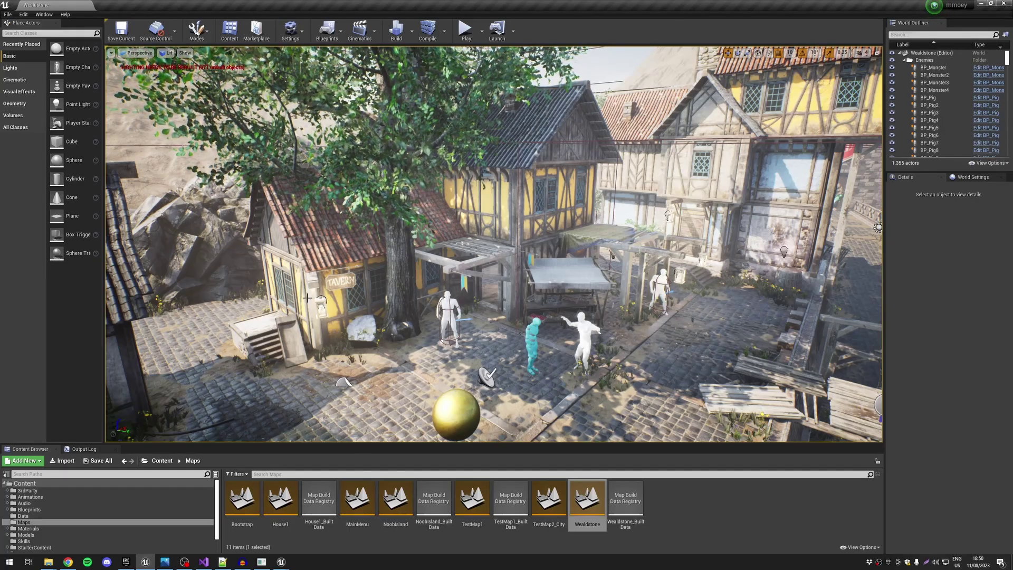
right_drag(424, 325, 506, 333)
key(d)
key(w)
key(s)
key(a)
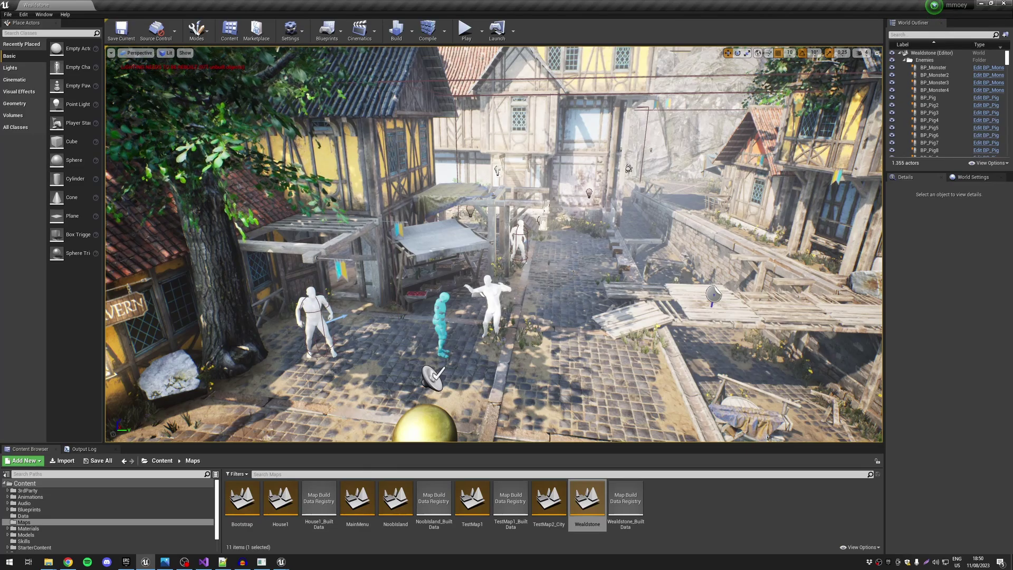
right_drag(493, 244, 586, 294)
key(w)
key(s)
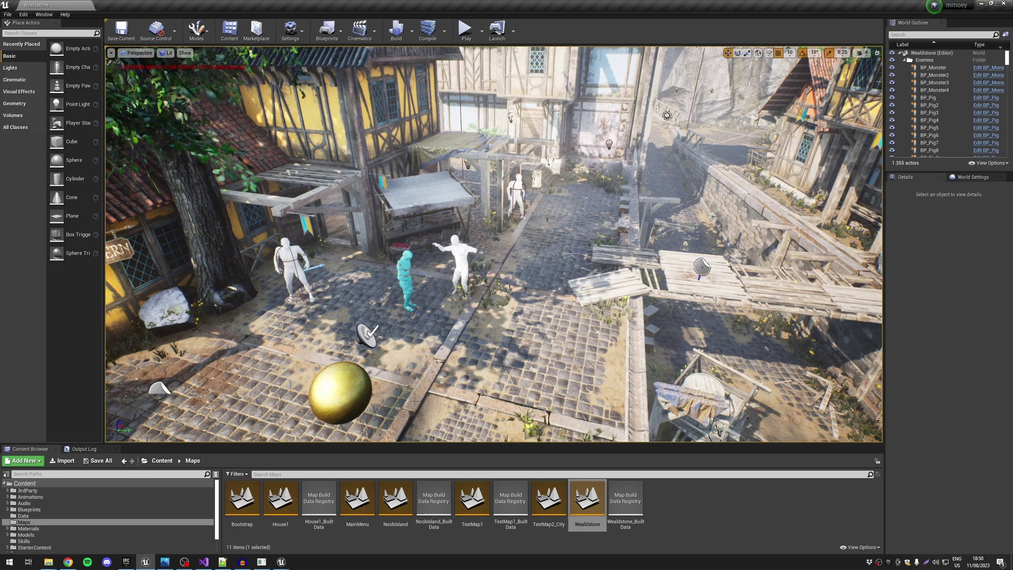
right_drag(490, 387, 501, 368)
right_drag(438, 374, 453, 348)
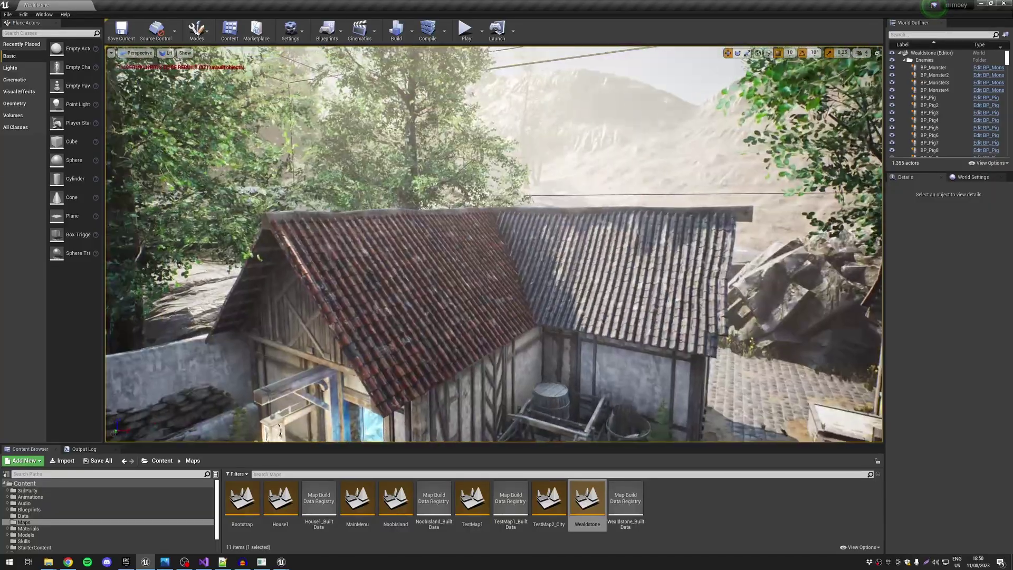
right_drag(454, 348, 296, 342)
mouse_move(431, 369)
right_down()
mouse_move(411, 371)
mouse_move(432, 369)
right_up()
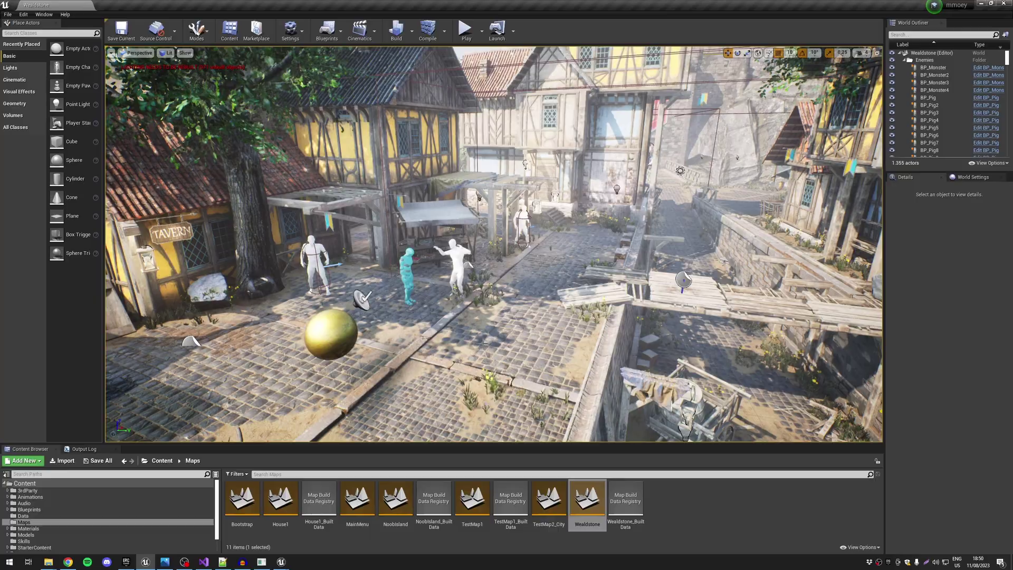
mouse_move(491, 358)
right_down()
mouse_move(459, 326)
mouse_move(491, 358)
right_up()
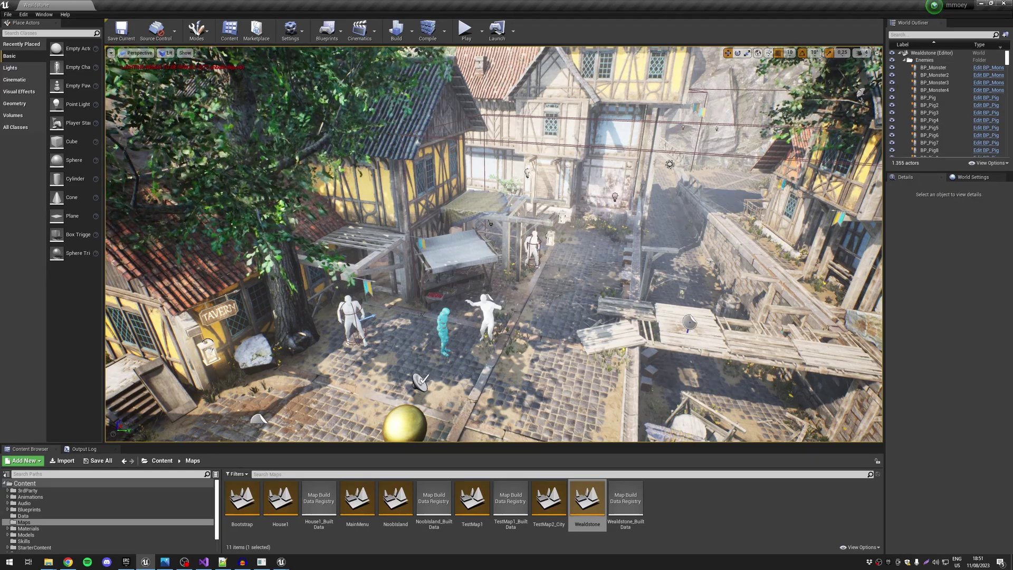
mouse_move(768, 264)
right_down()
mouse_move(633, 232)
mouse_move(533, 295)
mouse_move(438, 253)
mouse_move(417, 258)
mouse_move(767, 264)
right_up()
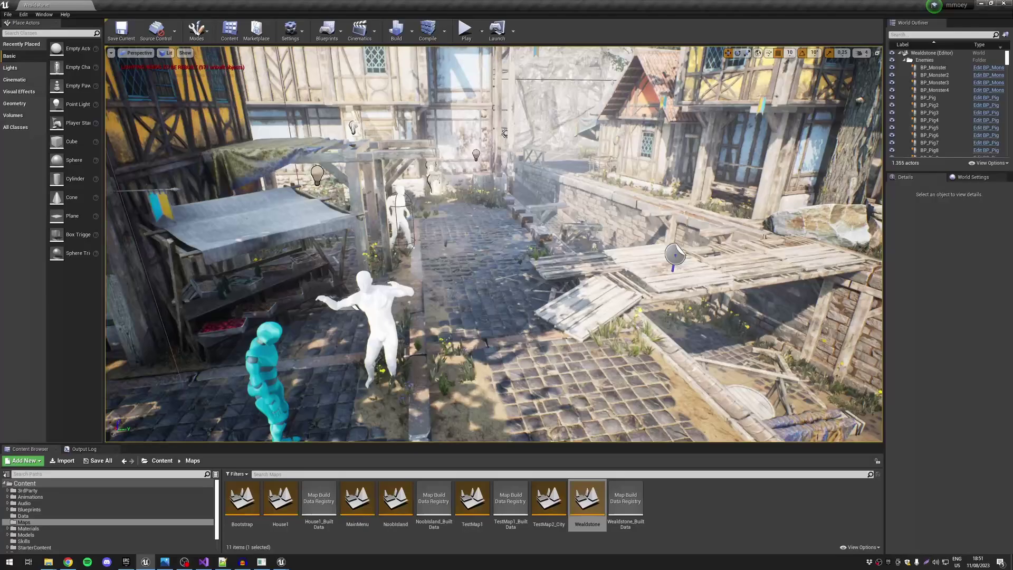
Look over Wealdstone's market street, wooden bridge and tavern, and bring up the server_setup.png diagram
right_drag(493, 244, 440, 211)
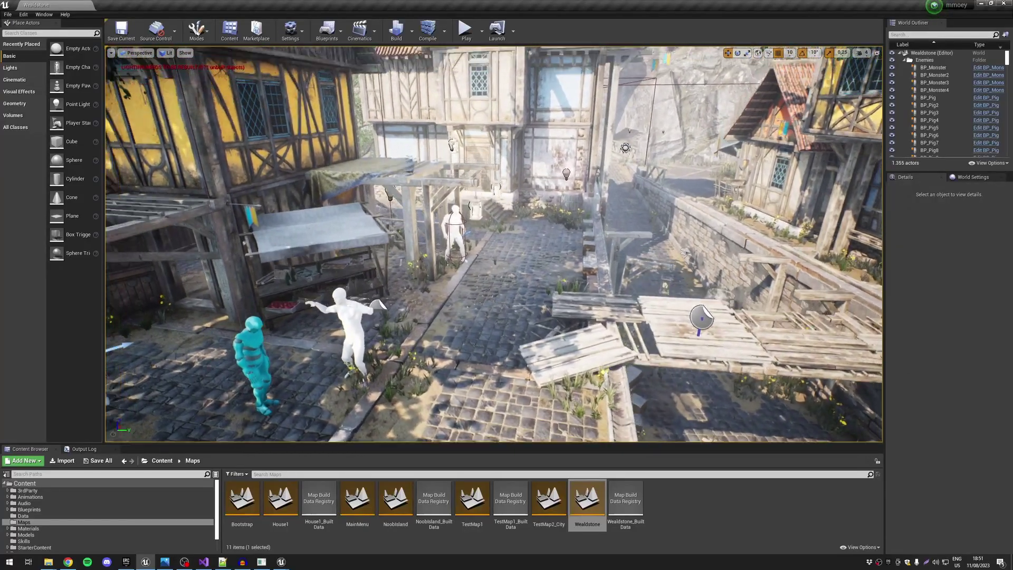
right_drag(781, 265, 730, 265)
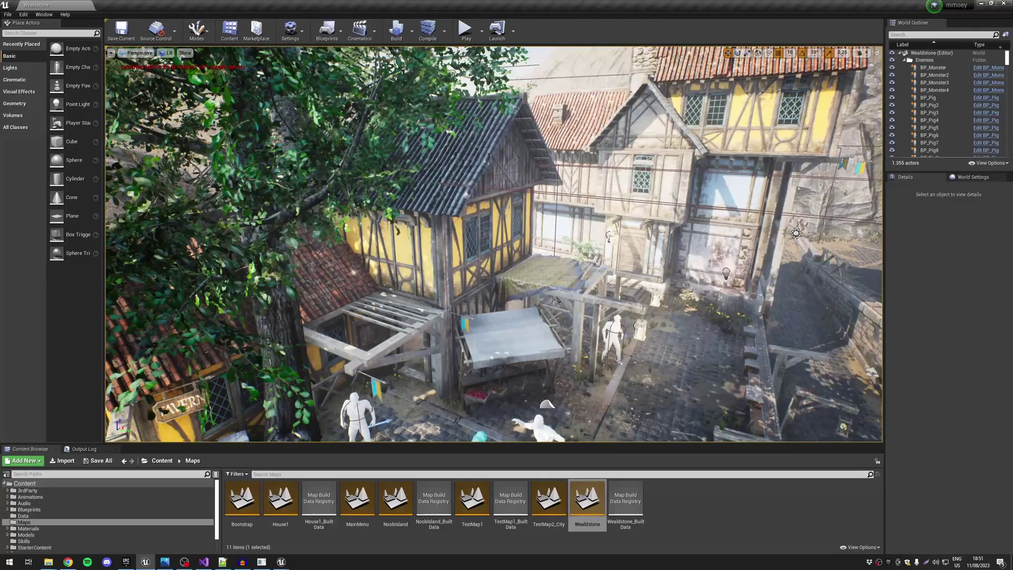
right_drag(493, 244, 528, 306)
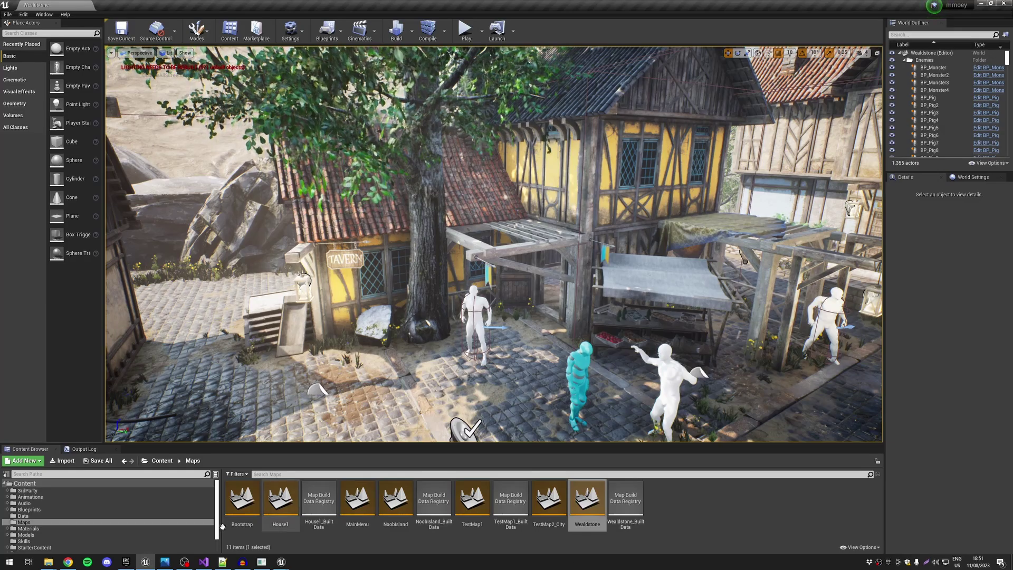
click(166, 562)
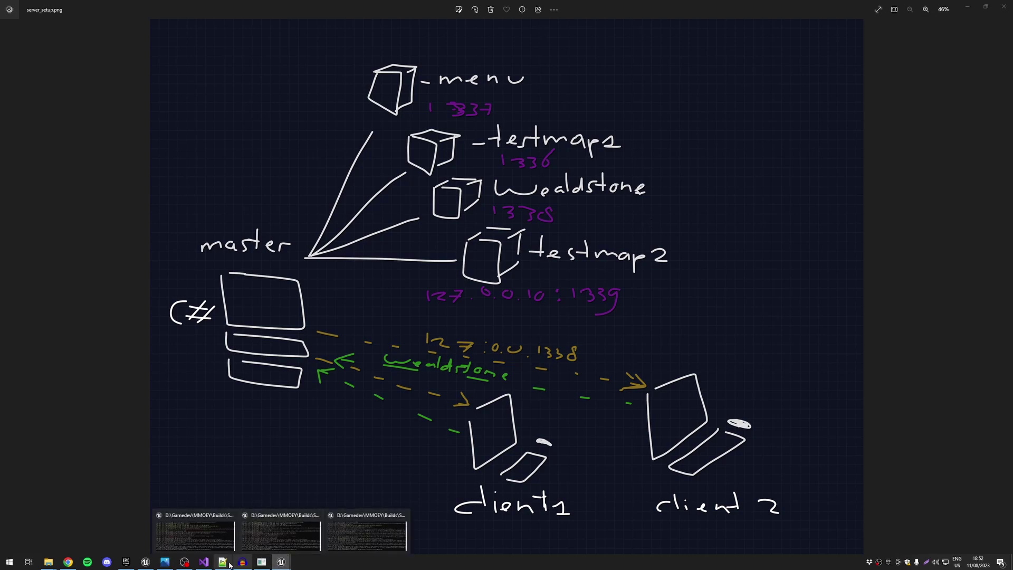
Switch back to the Unreal Editor and view the tavern front, the shop NPCs and the street beside the bridge
click(147, 562)
right_drag(485, 313, 607, 327)
right_drag(485, 312, 358, 338)
key(w)
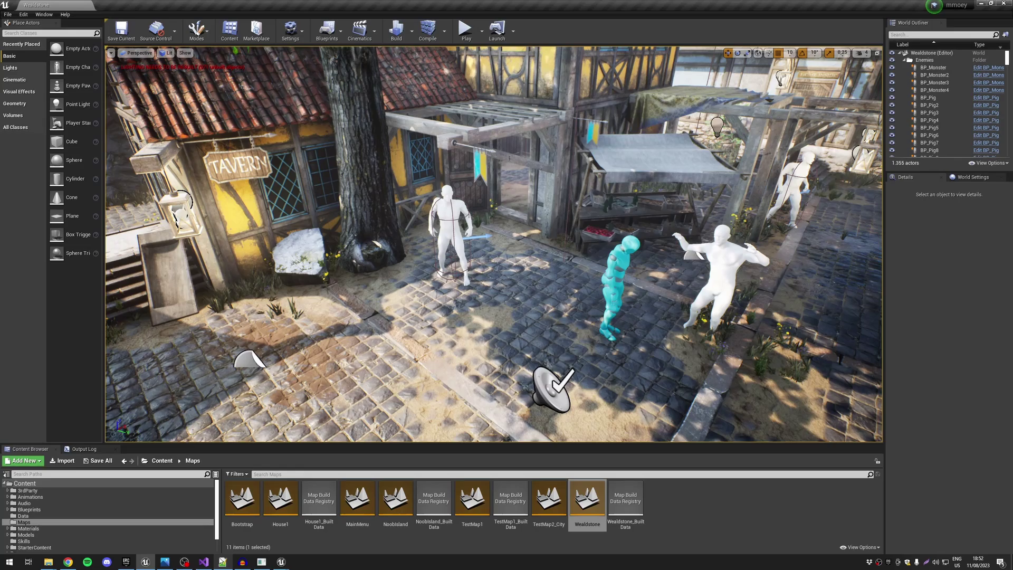
right_drag(396, 303, 547, 306)
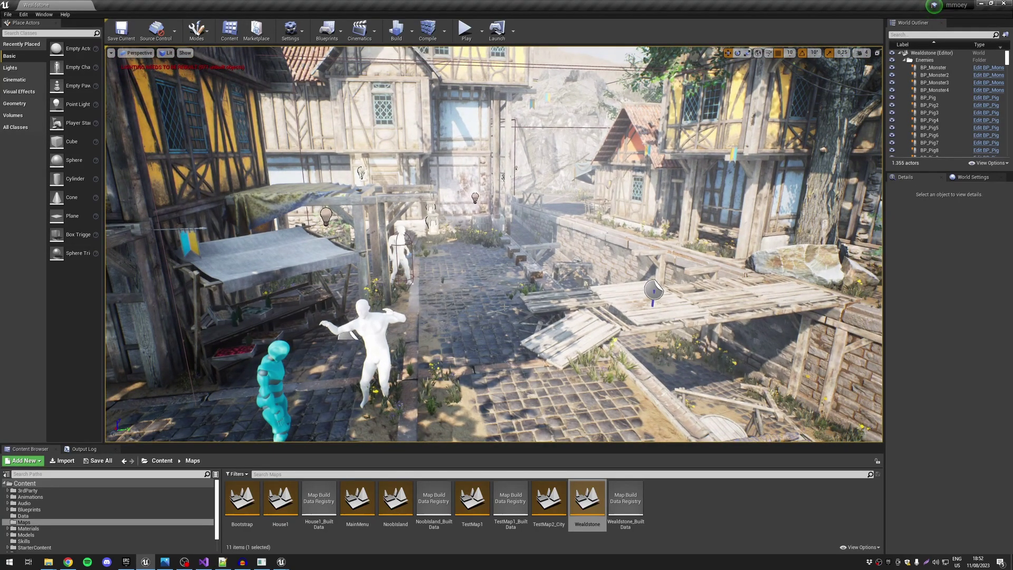
Show an MMOEYServer.exe console over the editor, and return to the level for a closer view of the NPCs by the market stall
click(281, 561)
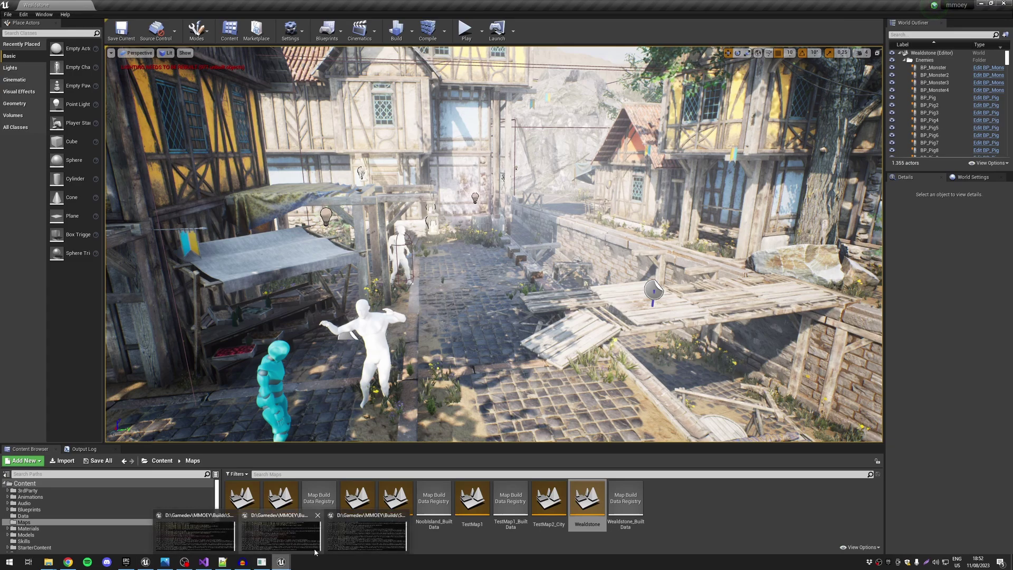
click(369, 530)
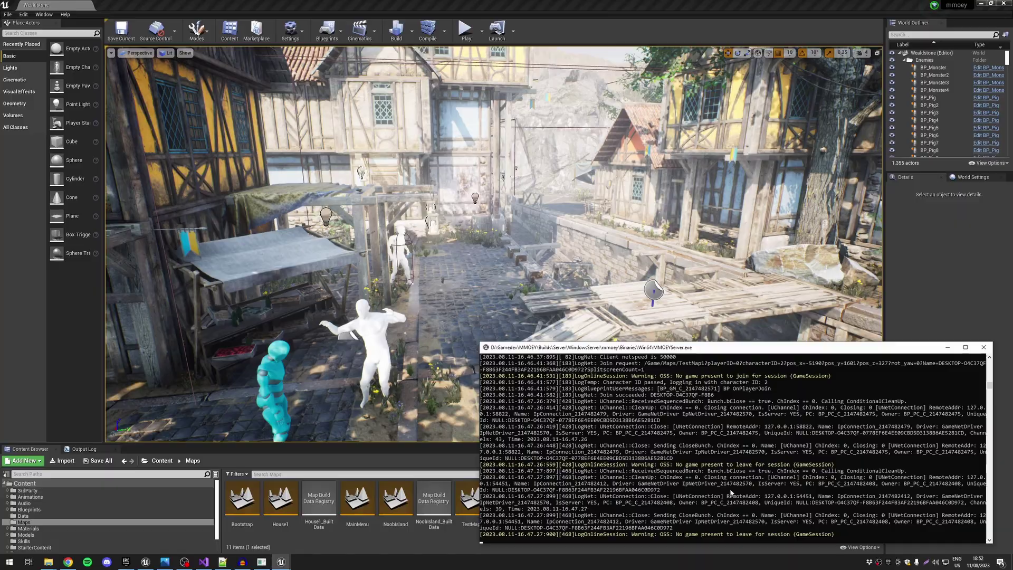
right_drag(596, 316, 612, 337)
key(w)
right_drag(612, 267, 507, 256)
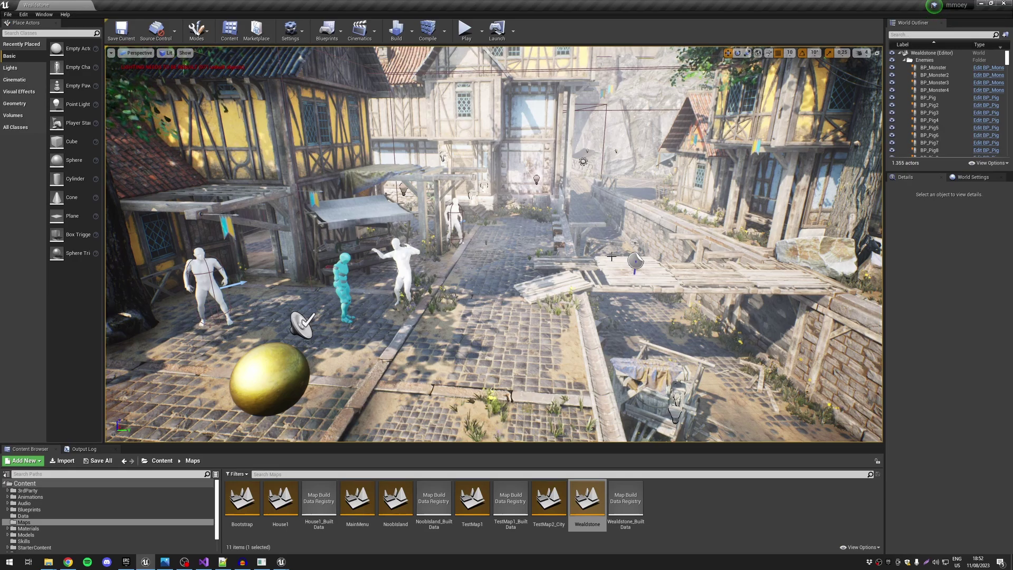
right_drag(611, 257, 563, 298)
key(w)
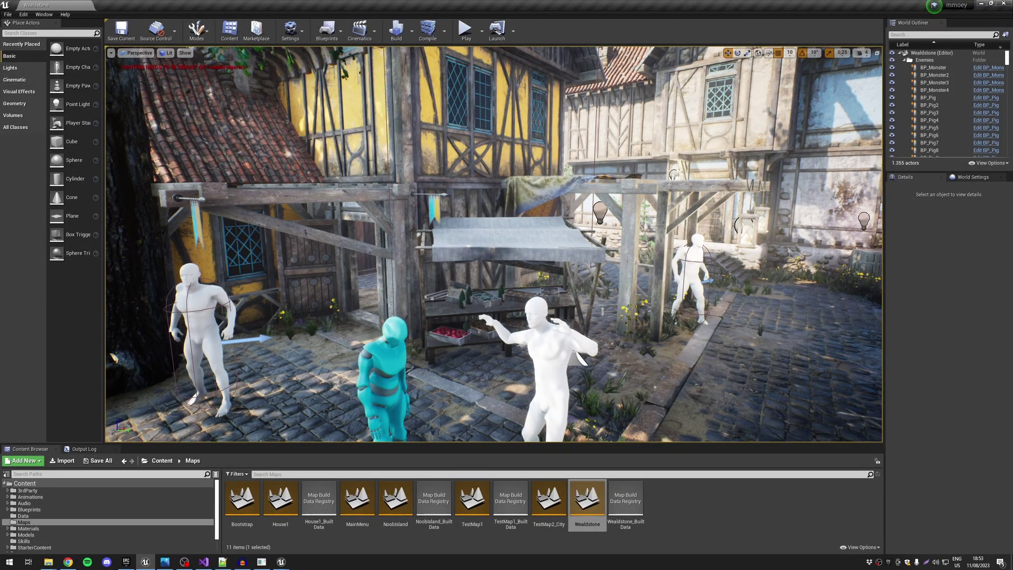
Open the Blueprints folder, enlarge the Content Browser to show all its assets, and select the turquoise dancing figure in the level
click(29, 509)
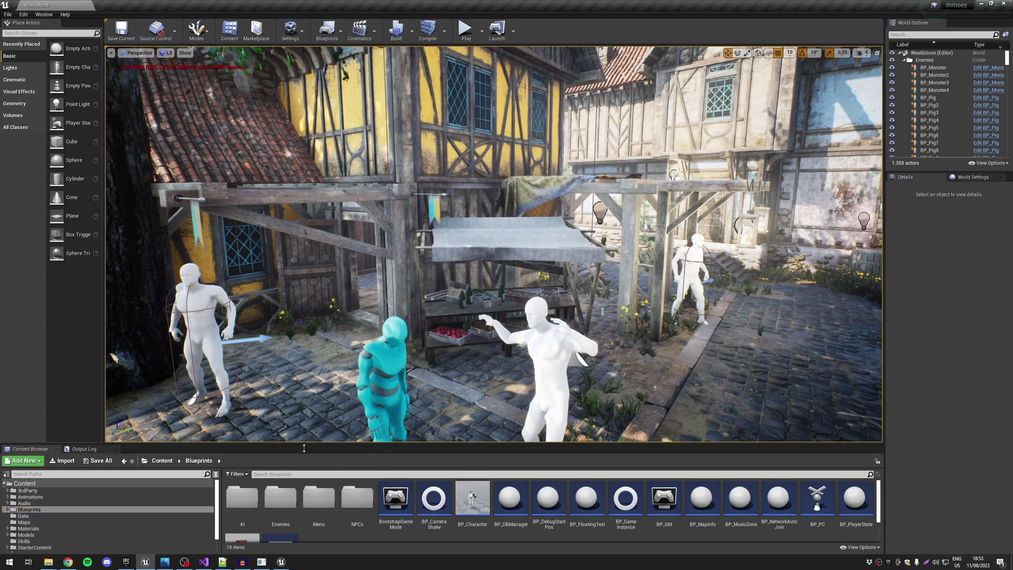
click(384, 364)
drag(321, 403, 321, 368)
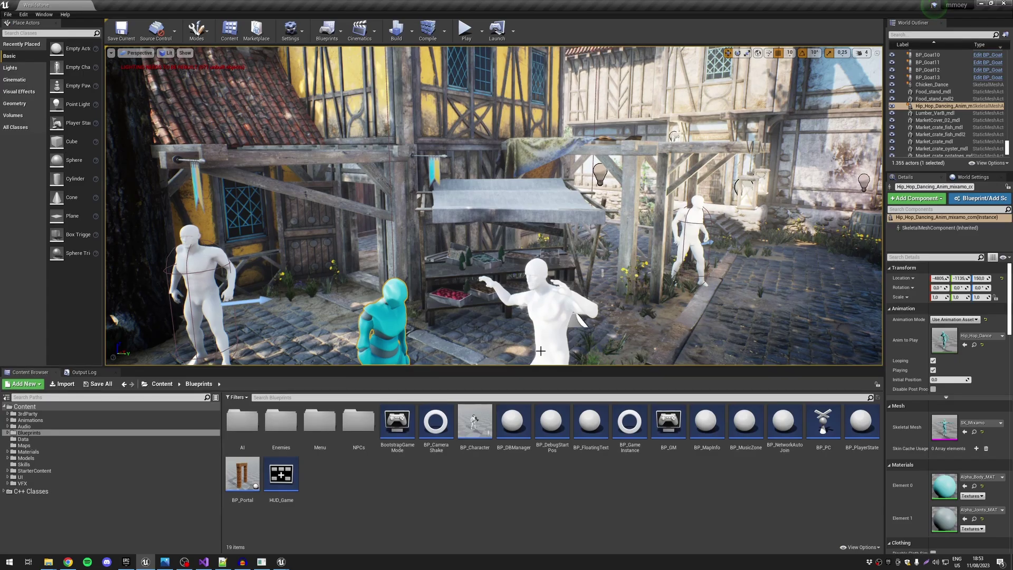
right_drag(541, 351, 672, 299)
key(s)
key(w)
key(s)
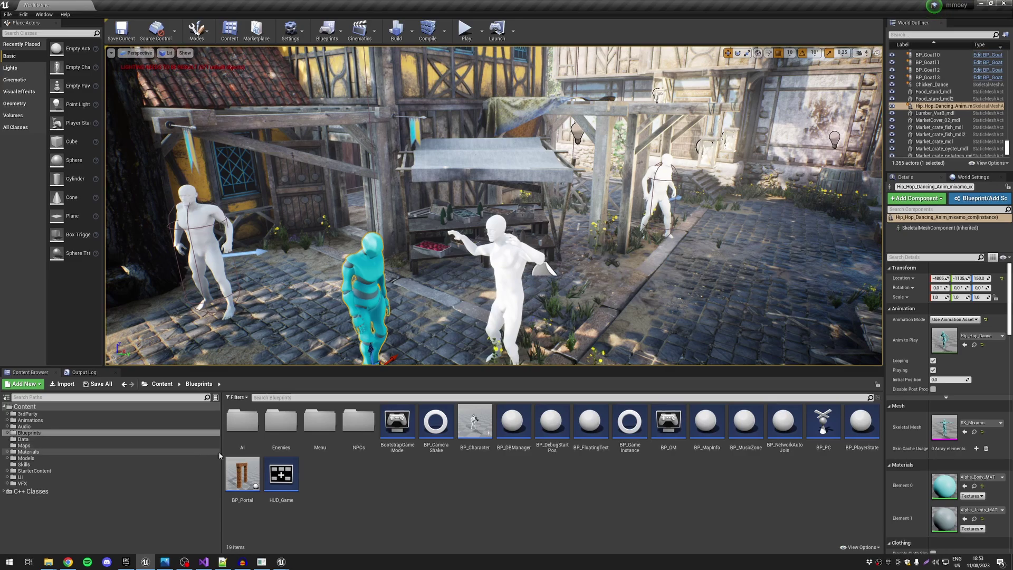
Open the BP_Character blueprint, dock it beside the Wealdstone level tab, and examine its Event Graph
double_click(473, 439)
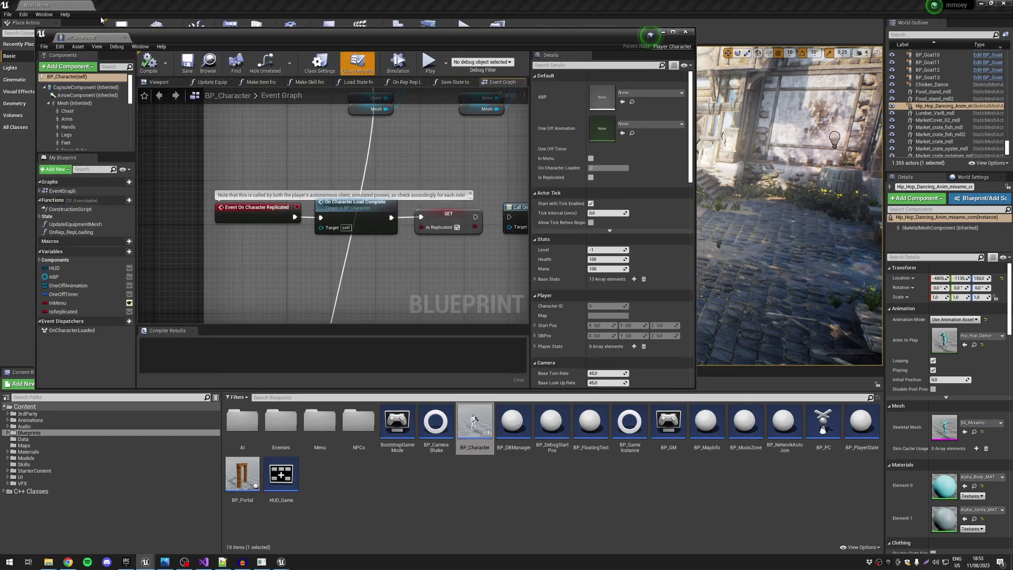
drag(90, 37, 128, 8)
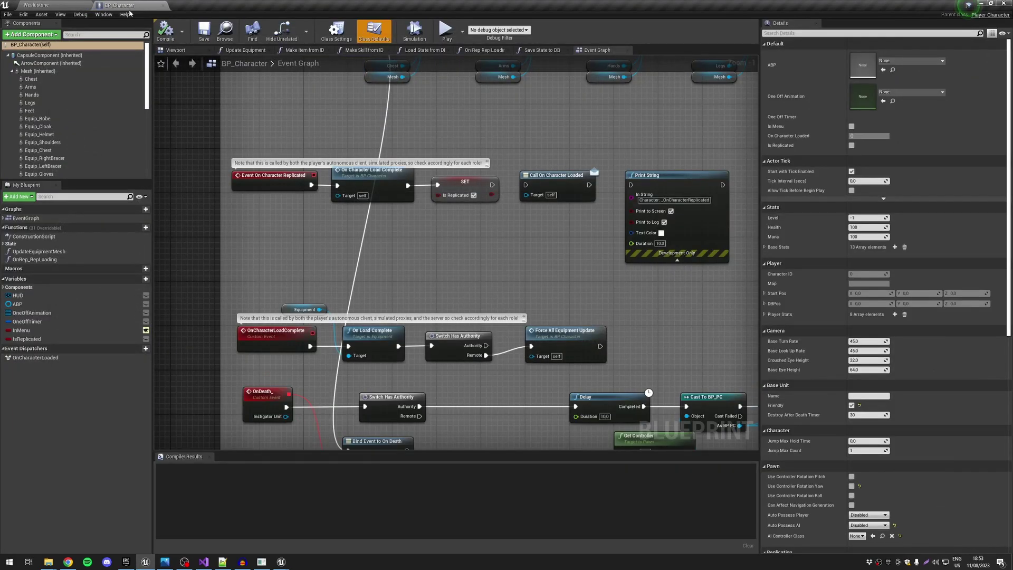
scroll(244, 218, down, 11)
right_drag(441, 315, 342, 151)
scroll(343, 150, up, 11)
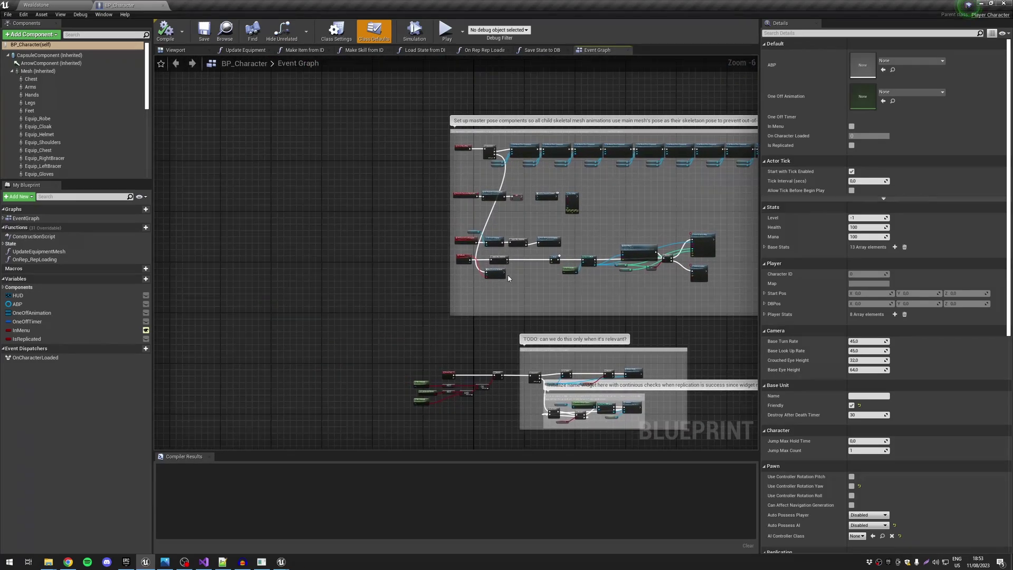
scroll(607, 269, down, 8)
scroll(475, 281, up, 7)
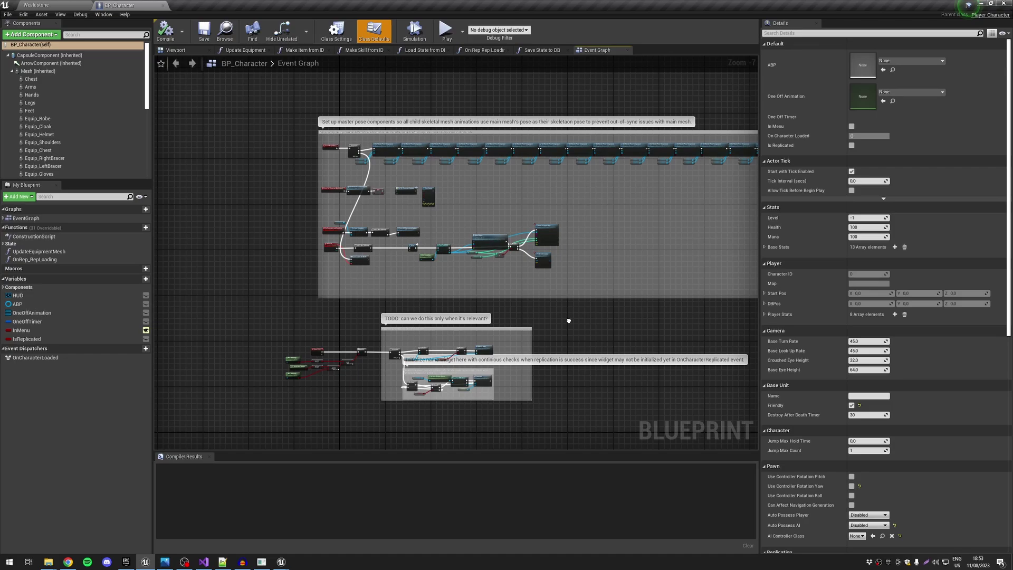
scroll(475, 282, up, 1)
right_drag(413, 224, 580, 251)
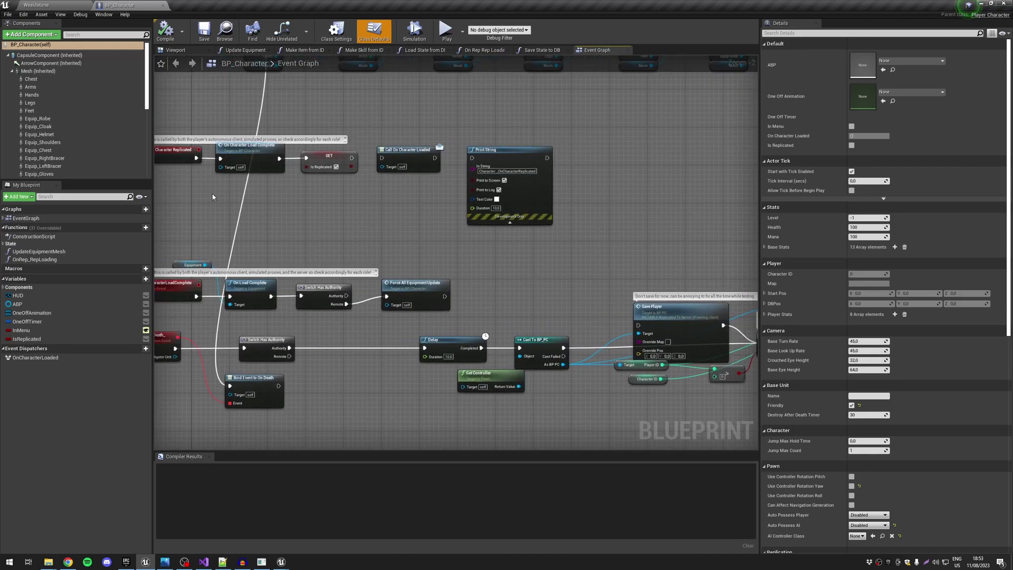
Collapse BP_Character's Mesh component and inspect the Buffs, Class, Targeting, Inventory, Equipment and Skills components
click(11, 72)
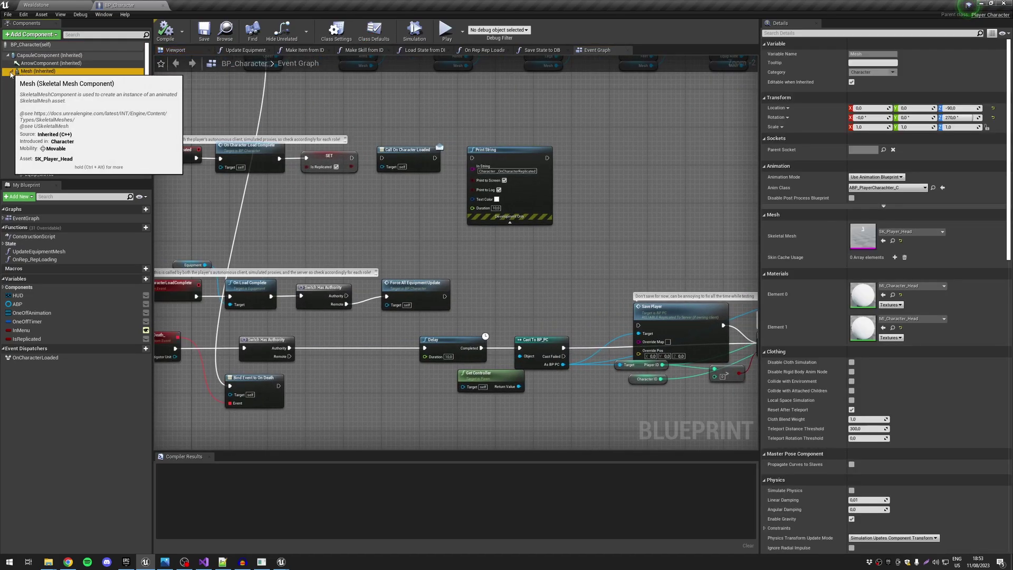
scroll(55, 111, down, 1)
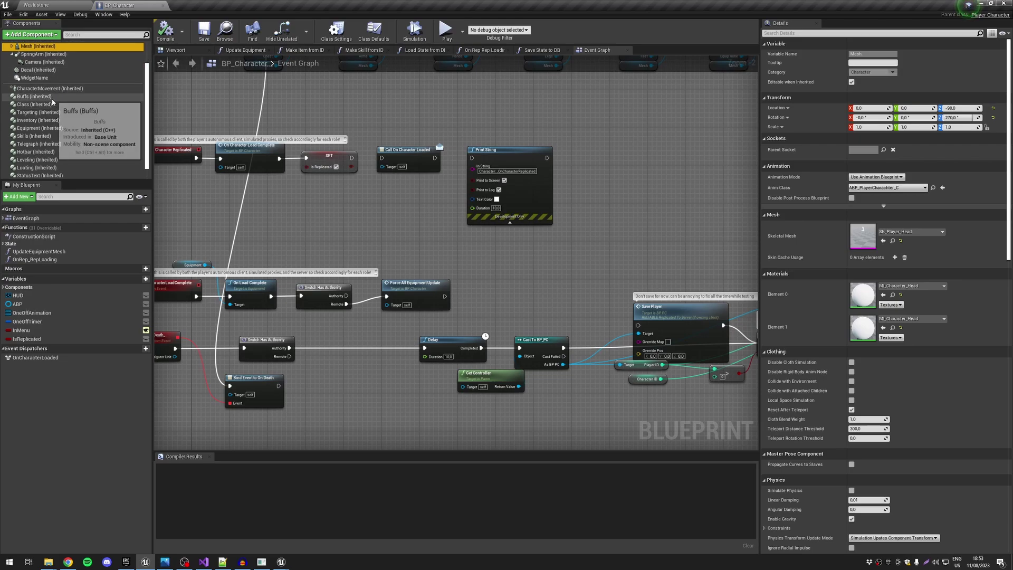
click(43, 99)
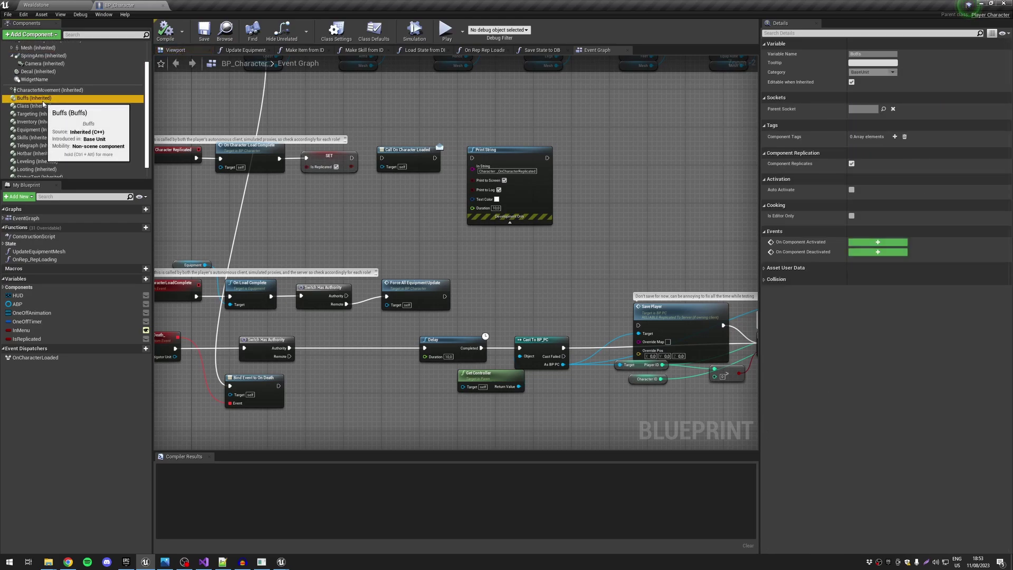
click(50, 106)
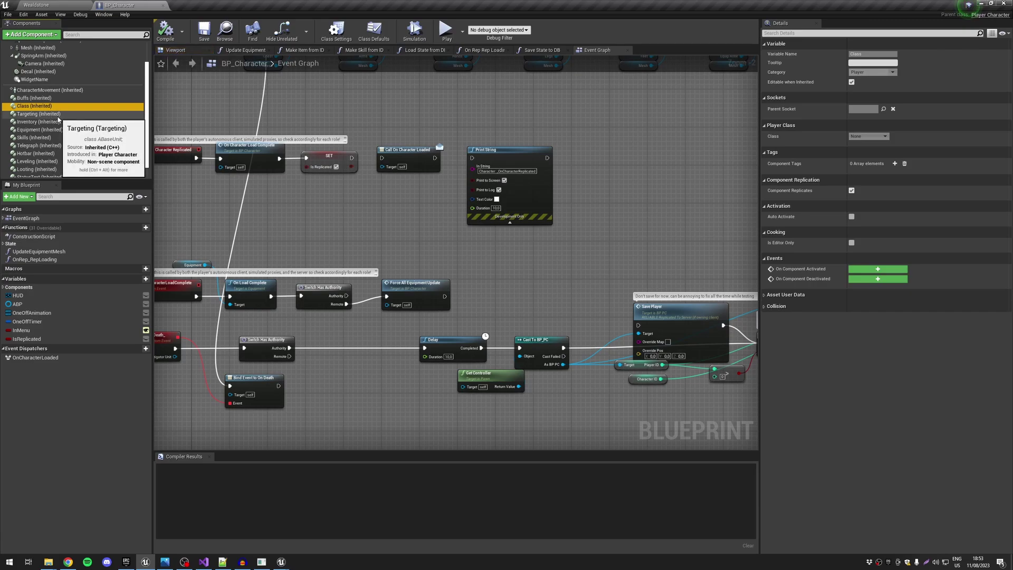
click(58, 116)
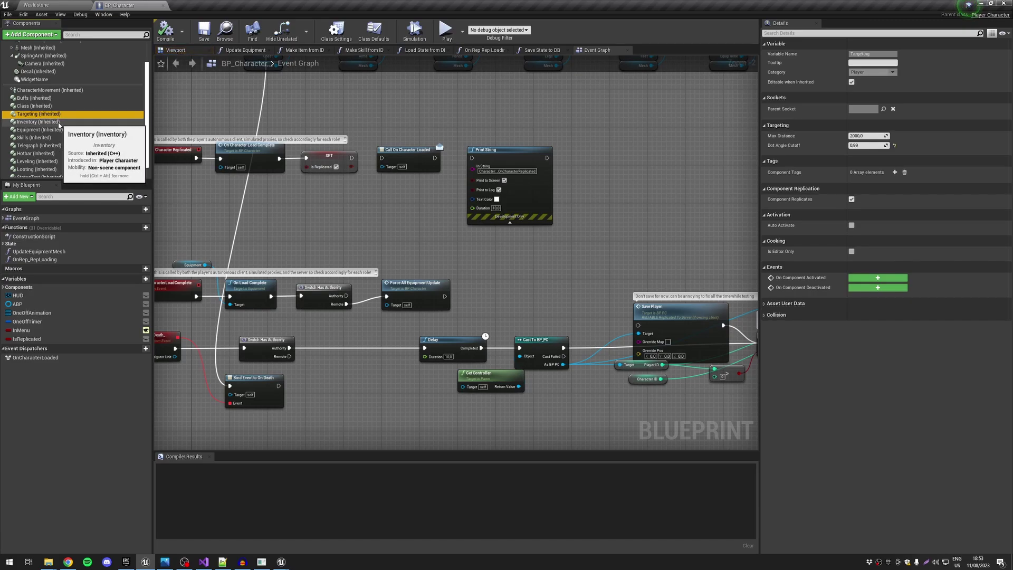
click(59, 122)
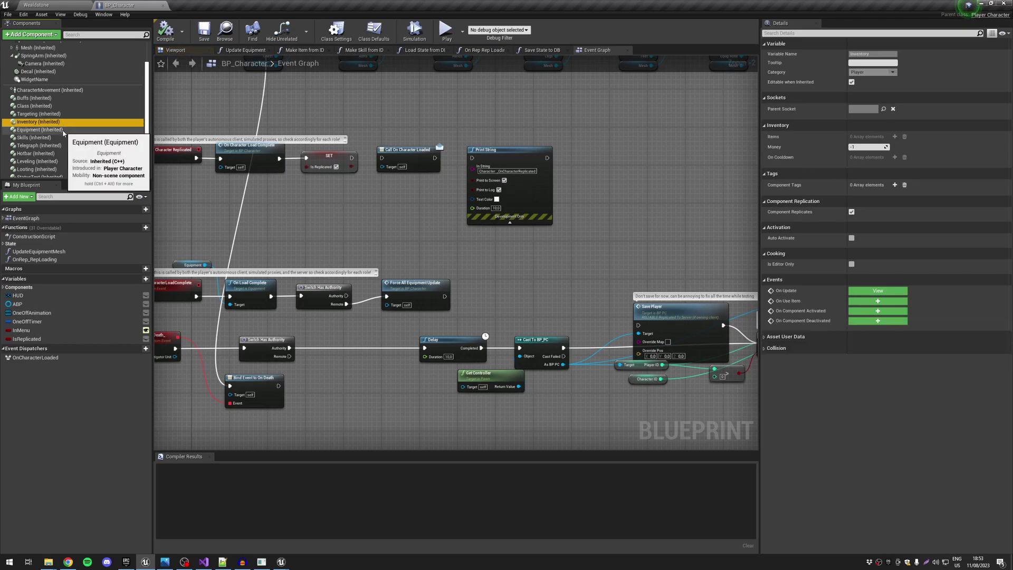
click(62, 129)
click(63, 138)
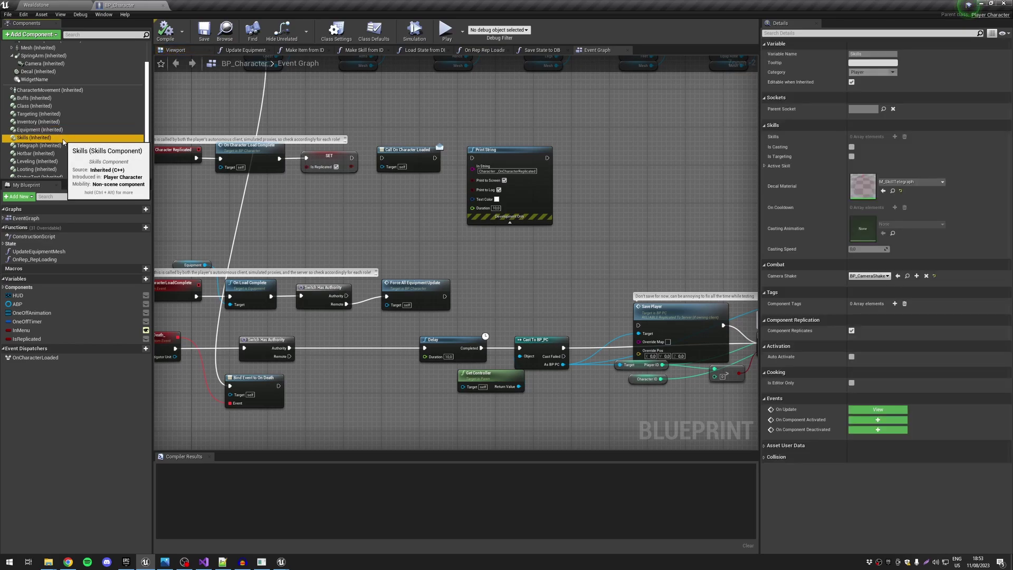
Inspect BP_Character's Telegraph, Leveling and StatusText components, returning to Telegraph
click(68, 146)
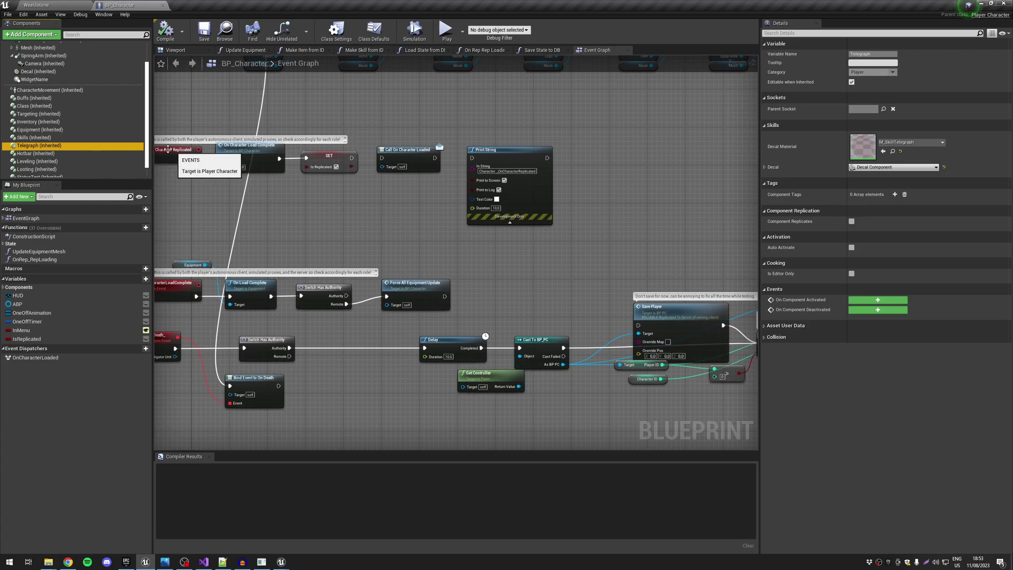
click(68, 153)
scroll(69, 156, down, 1)
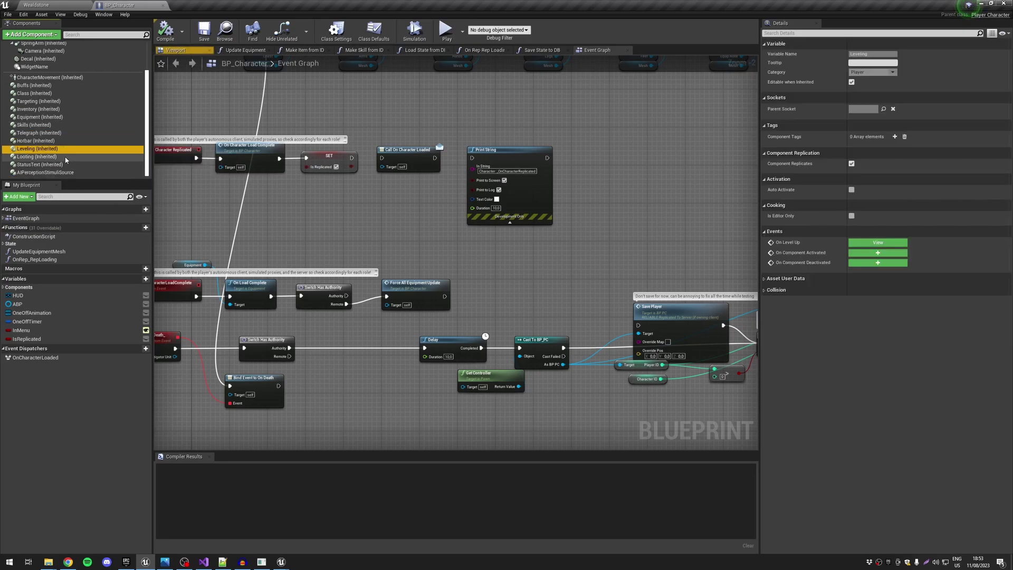
click(64, 164)
scroll(90, 140, up, 3)
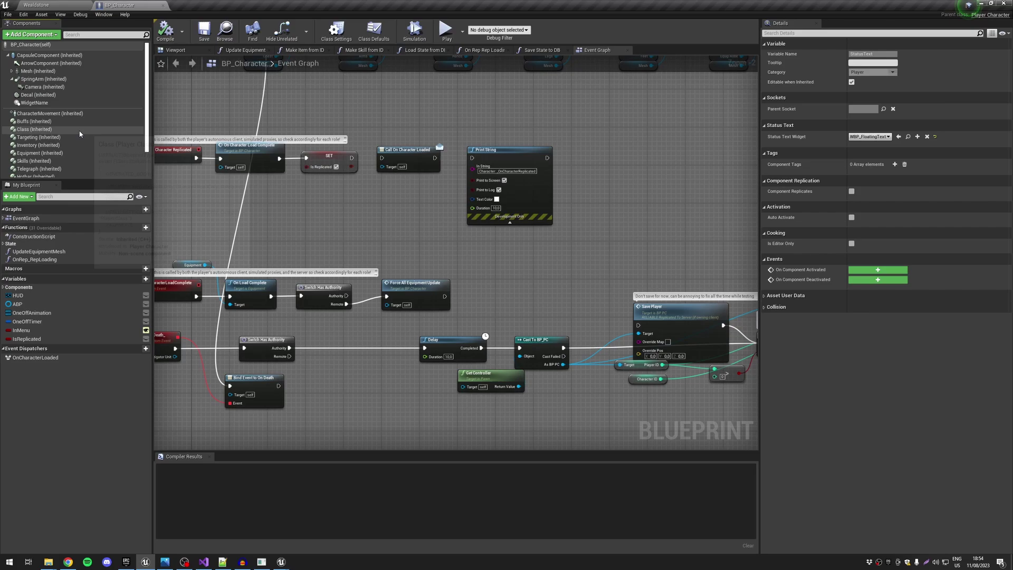
scroll(81, 134, down, 2)
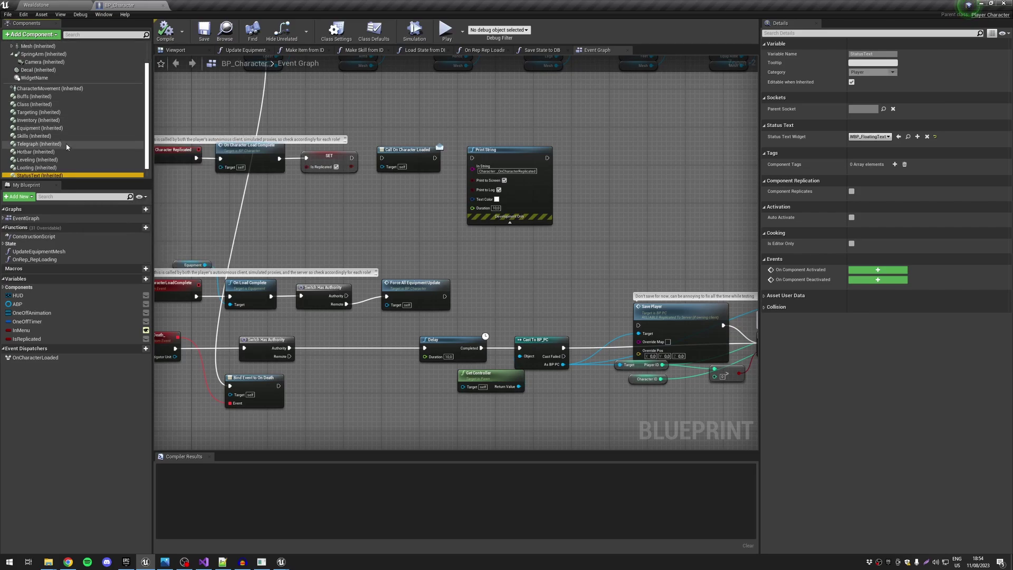
click(52, 144)
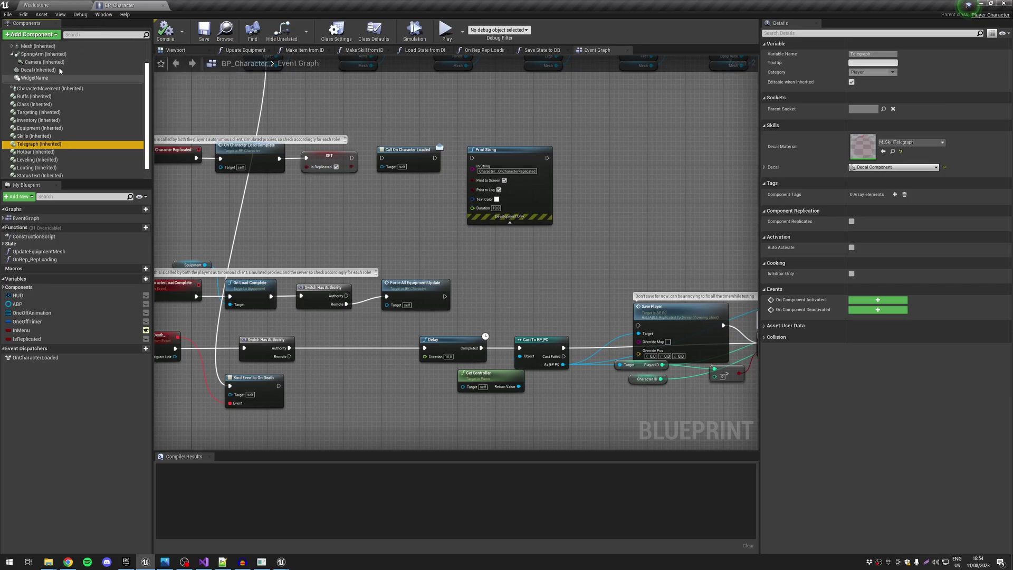
Show the character model in the blueprint's viewport, expand the Mesh component, and inspect its child meshes, including Equip_Boots and Arms
scroll(131, 75, up, 1)
click(175, 49)
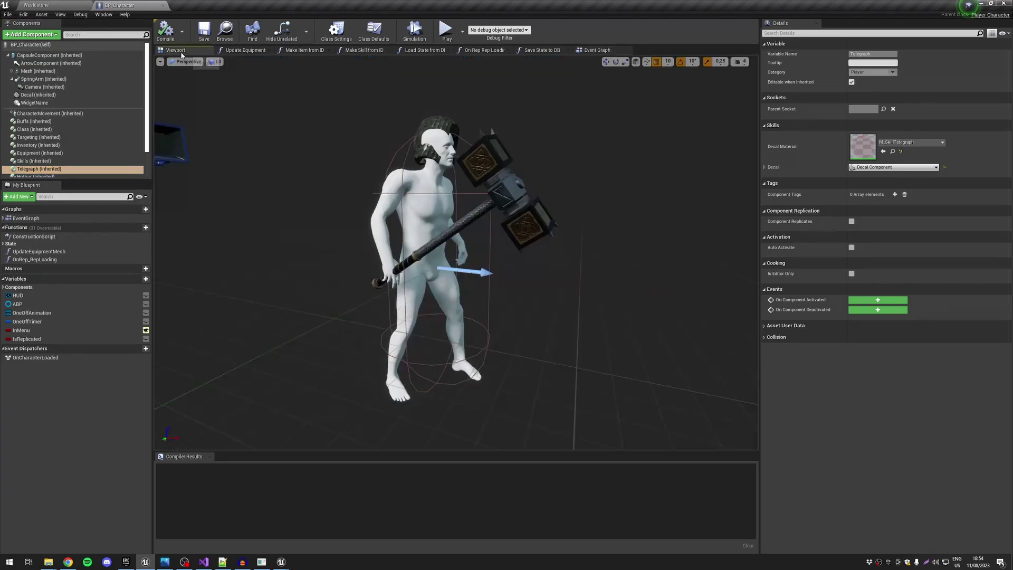
double_click(34, 70)
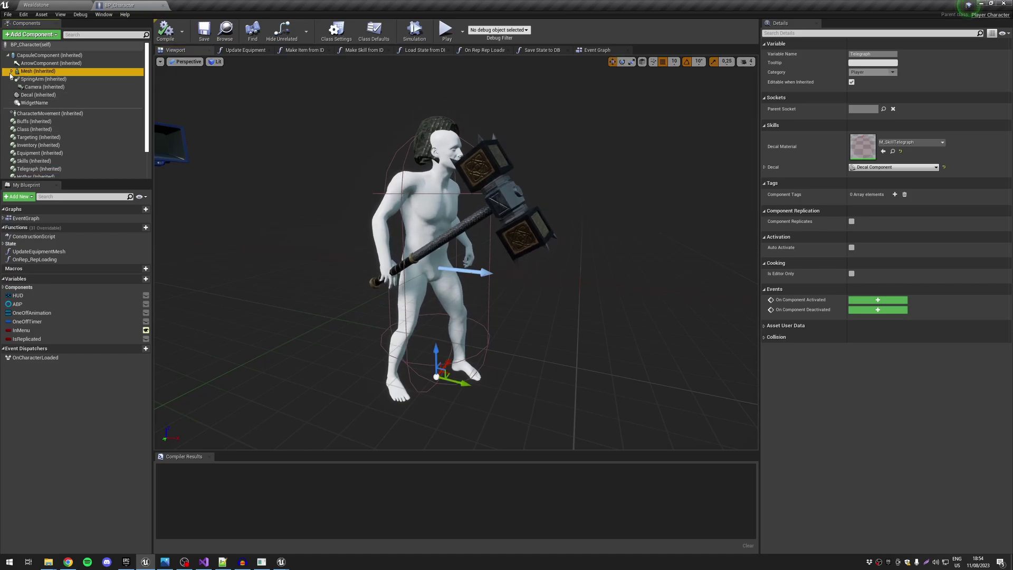
scroll(55, 96, down, 2)
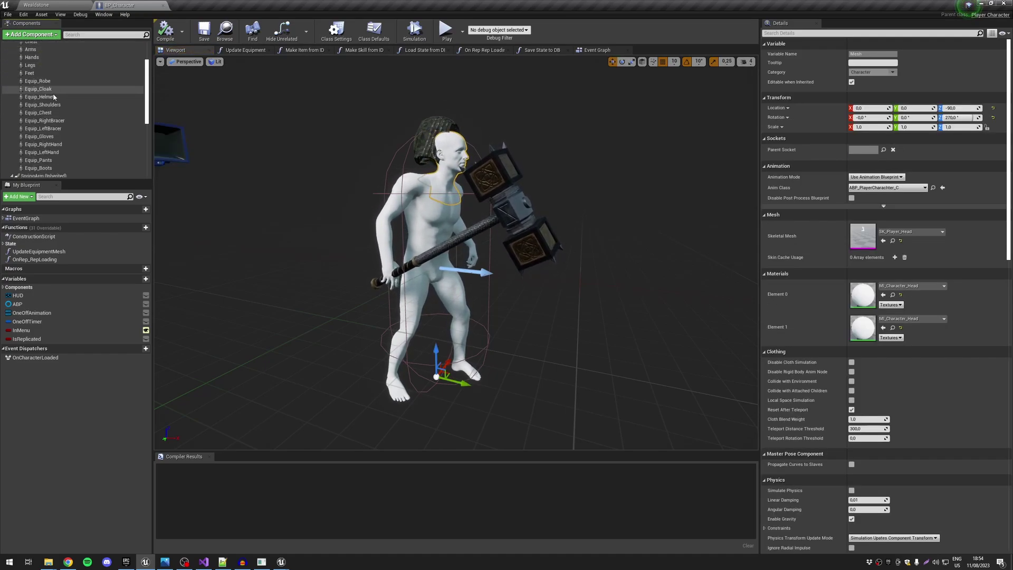
click(48, 155)
scroll(47, 153, up, 2)
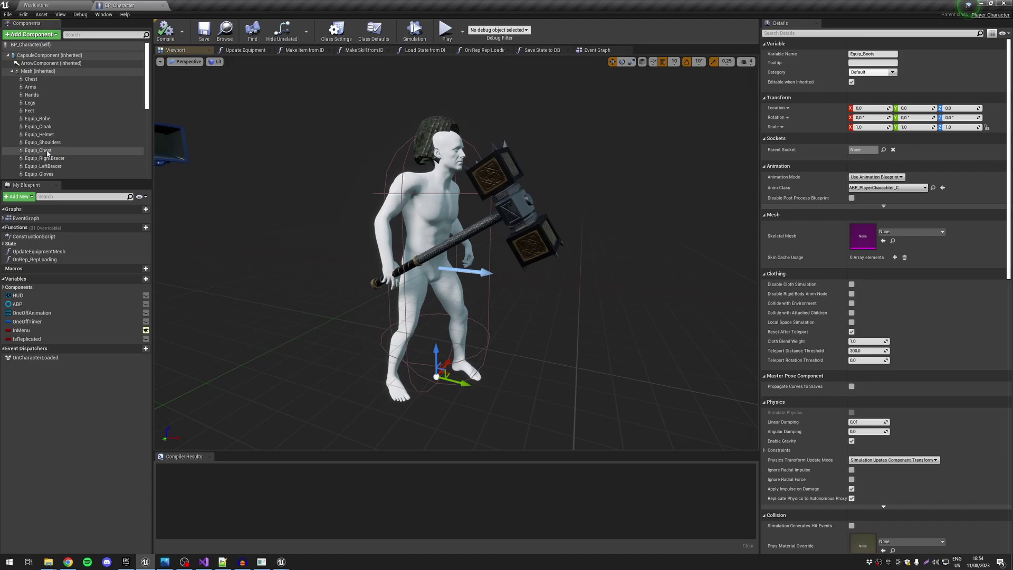
click(53, 95)
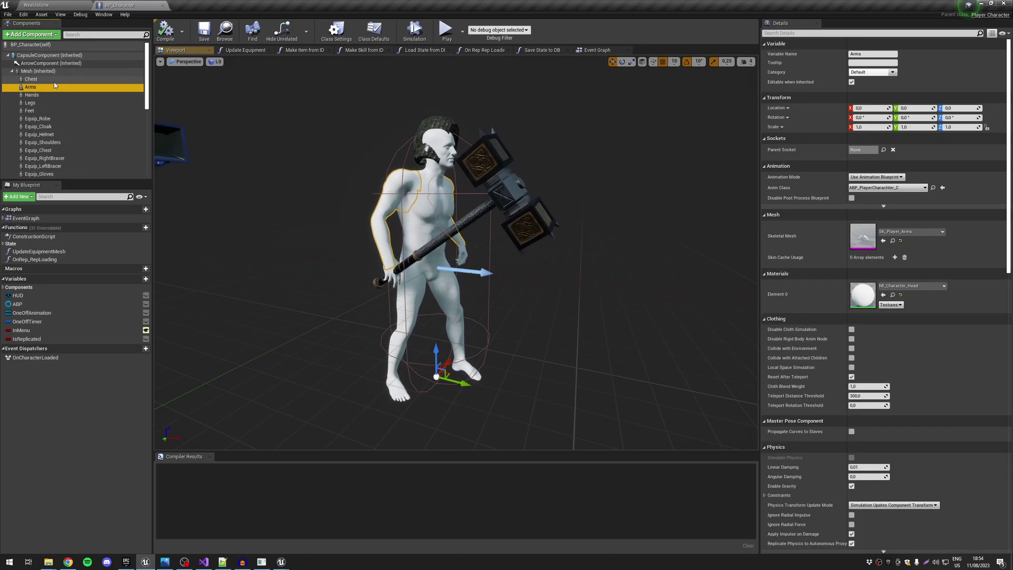
Inspect BP_Character's Equip_Cloak mesh and collapse the Mesh and SpringArm components
click(52, 127)
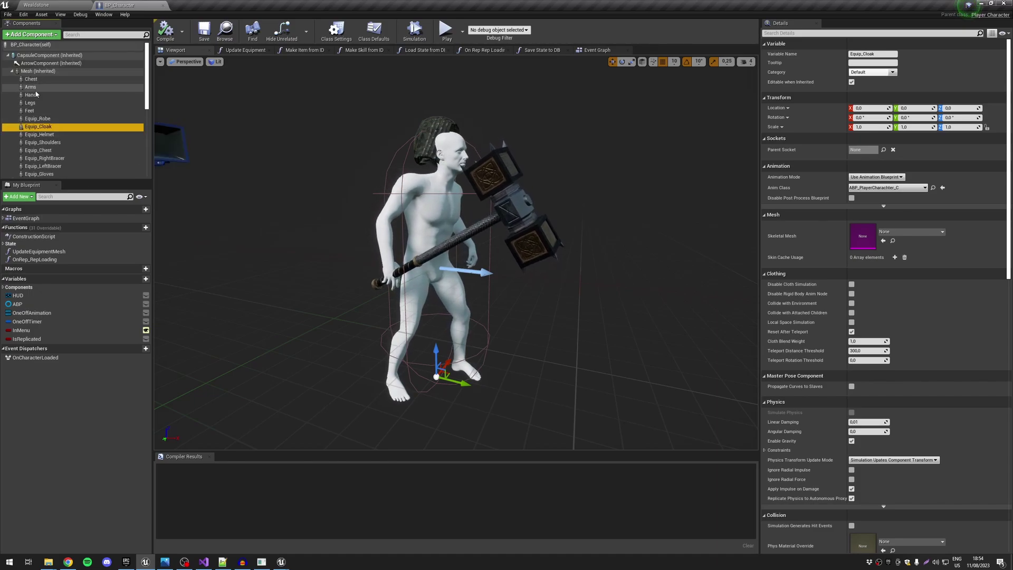
click(12, 71)
click(12, 79)
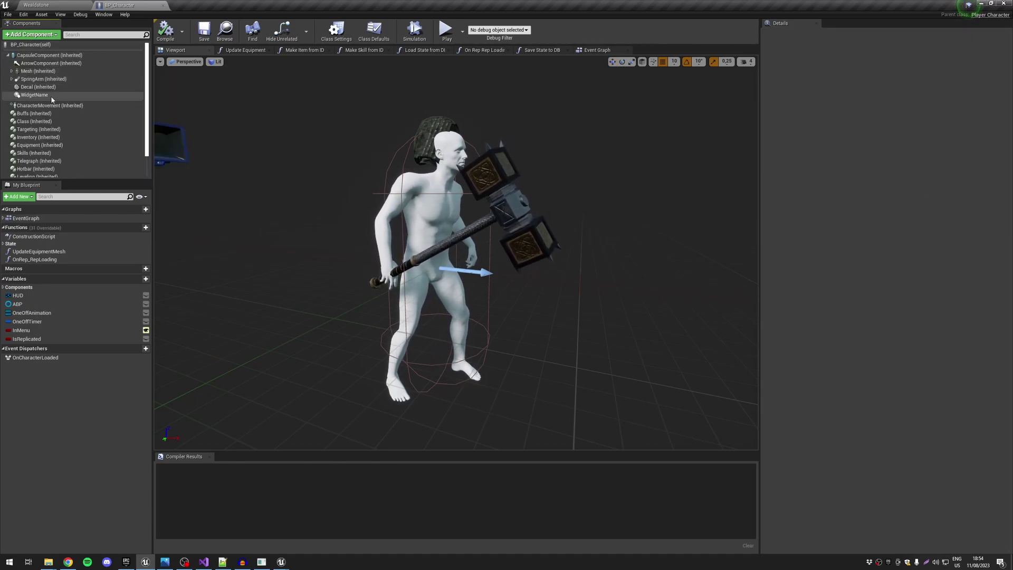
Return to the Wealdstone level and open the DB_Items data table from the Content/Data folder
click(53, 5)
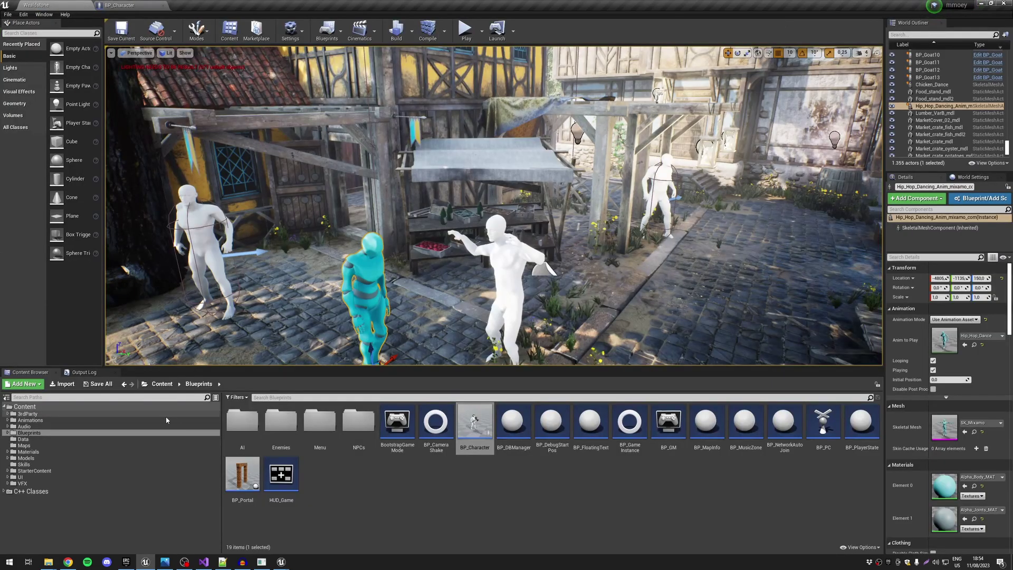
click(39, 440)
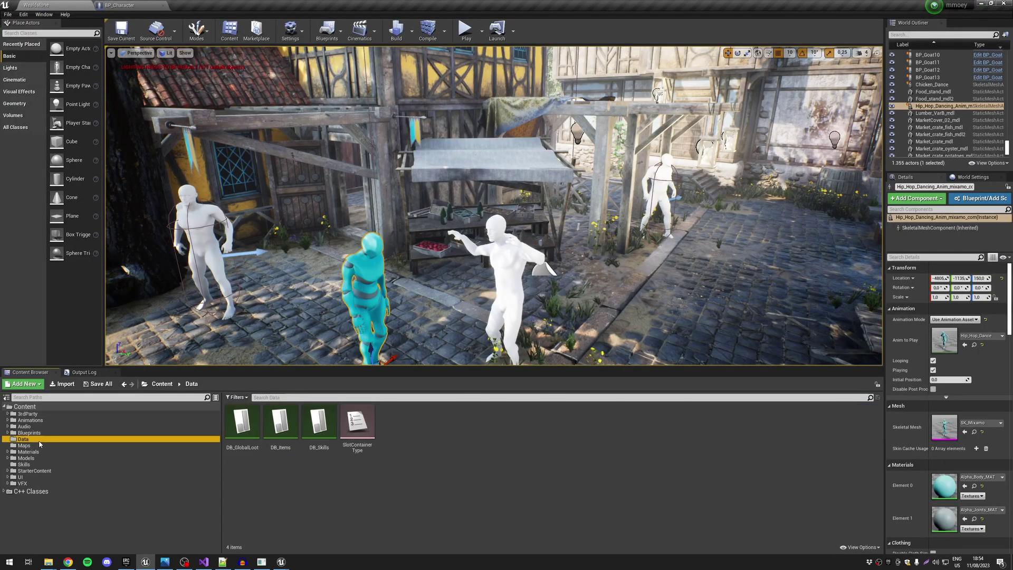
click(284, 442)
double_click(284, 439)
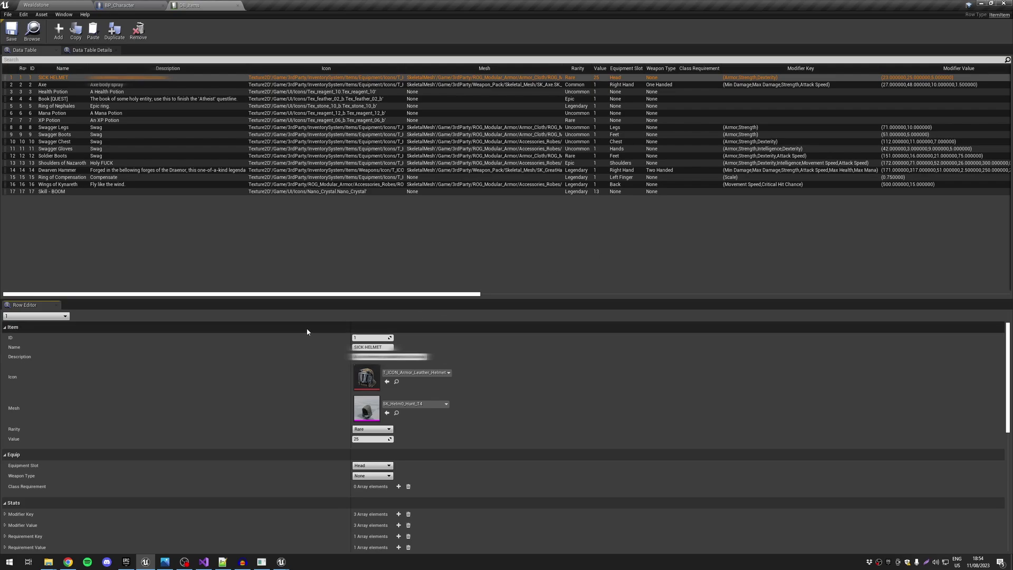
Clear the row selection, reselect the SICK HELMET item, and examine its Equip, Stats and Use properties
click(369, 262)
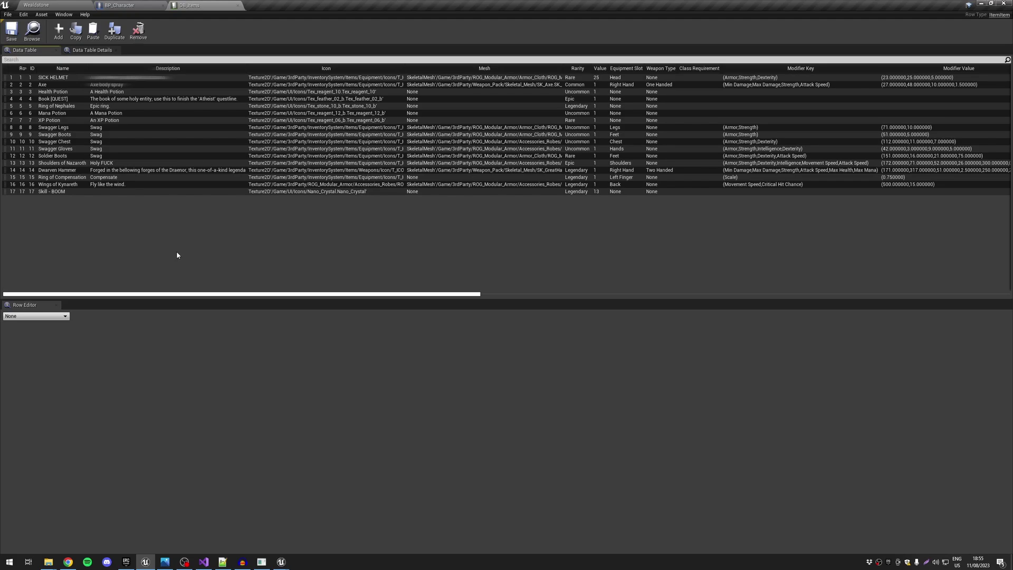
click(51, 78)
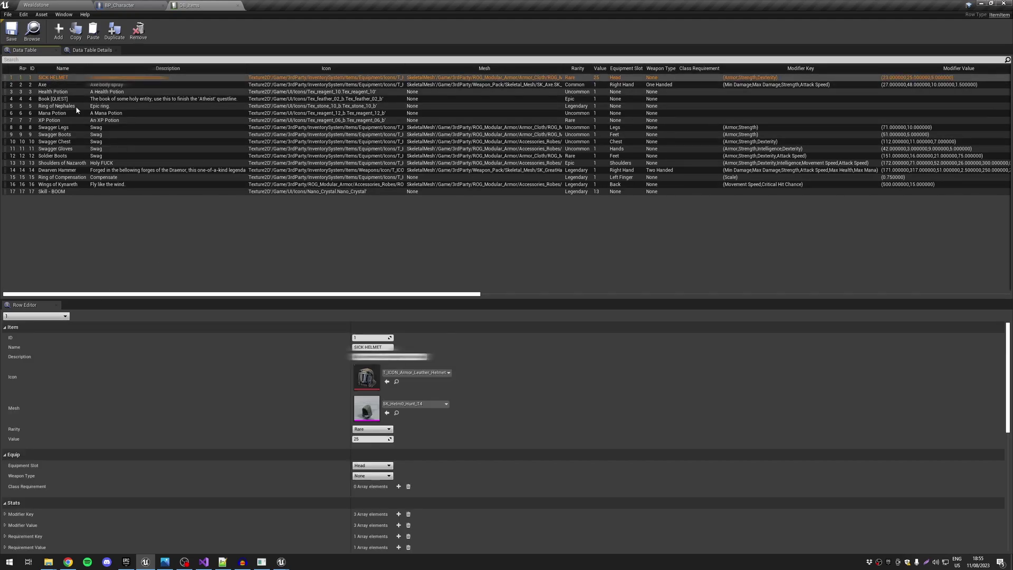
scroll(184, 397, down, 6)
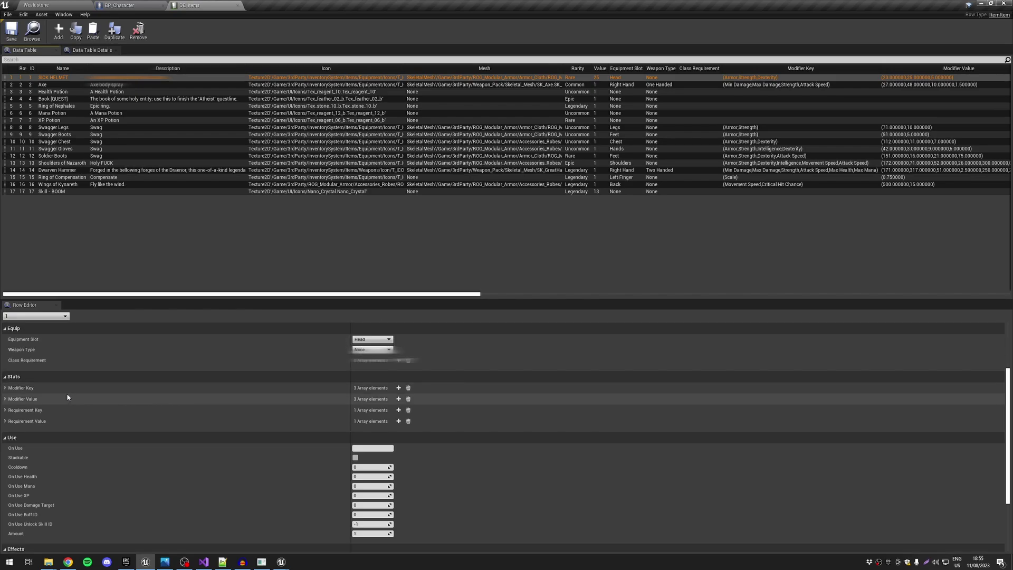
Select the Axe item, expand its Modifier Key and Modifier Value arrays, and review the stats available for the first modifier key
click(69, 85)
scroll(137, 380, up, 2)
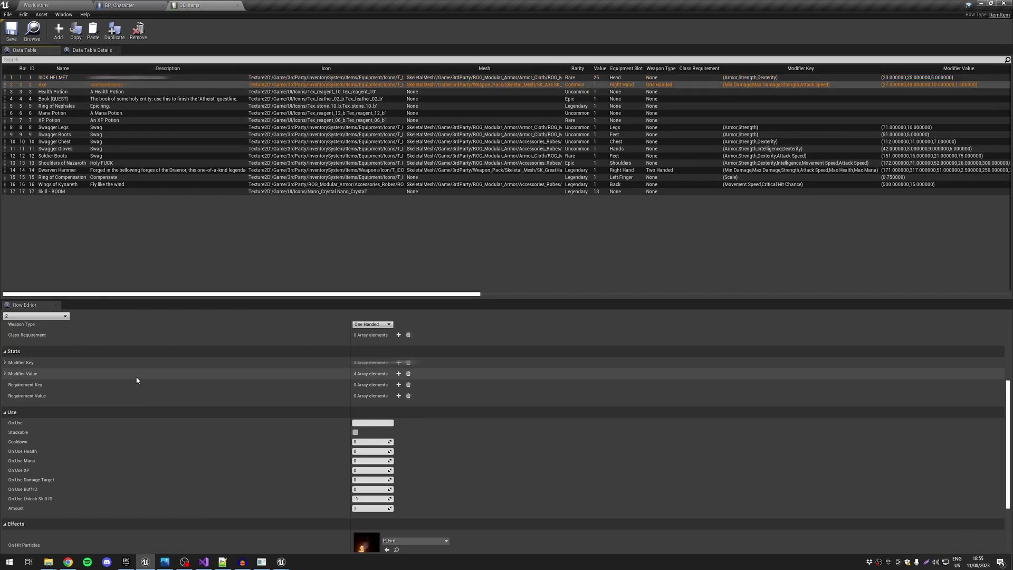
click(5, 363)
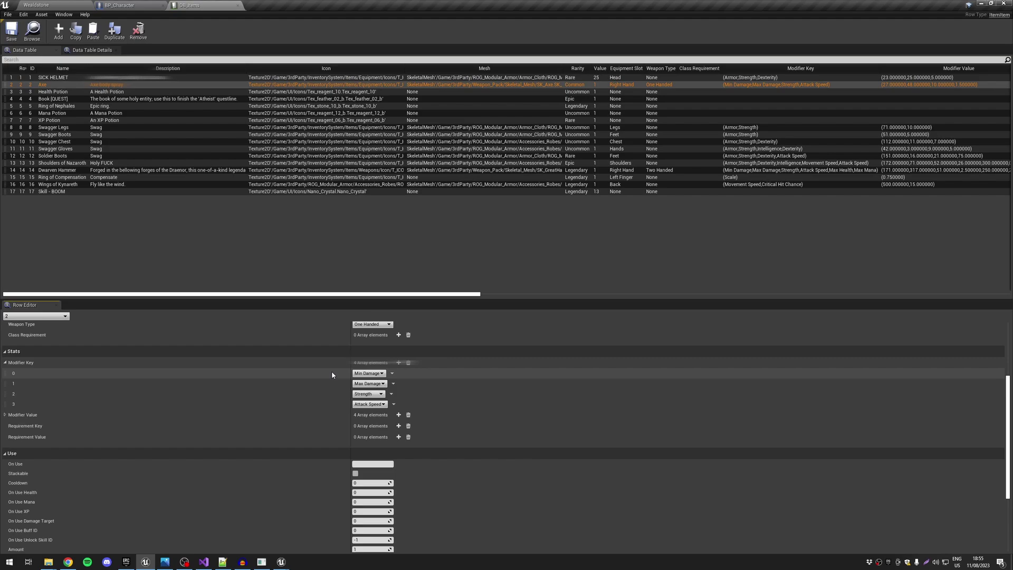
click(5, 414)
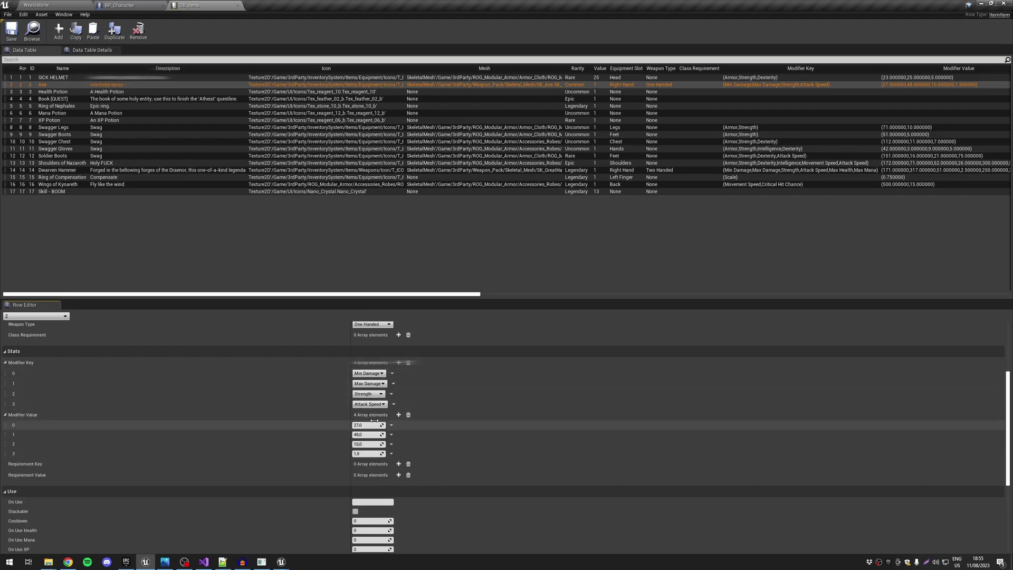
click(372, 373)
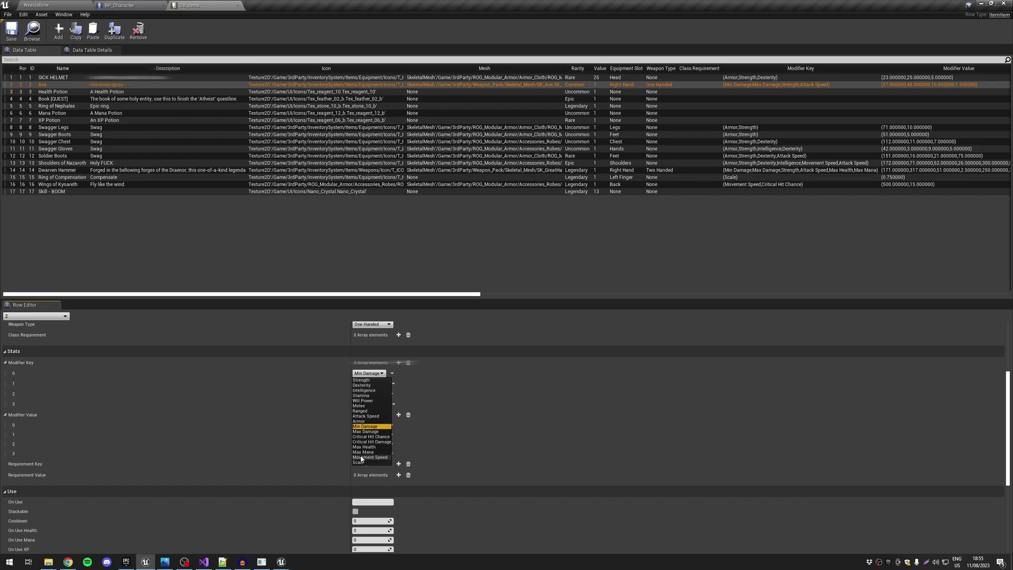
click(475, 363)
Review the Axe's Use, Effects and Engine properties, and select the Shoulders of Nazaroth row
scroll(332, 383, down, 1)
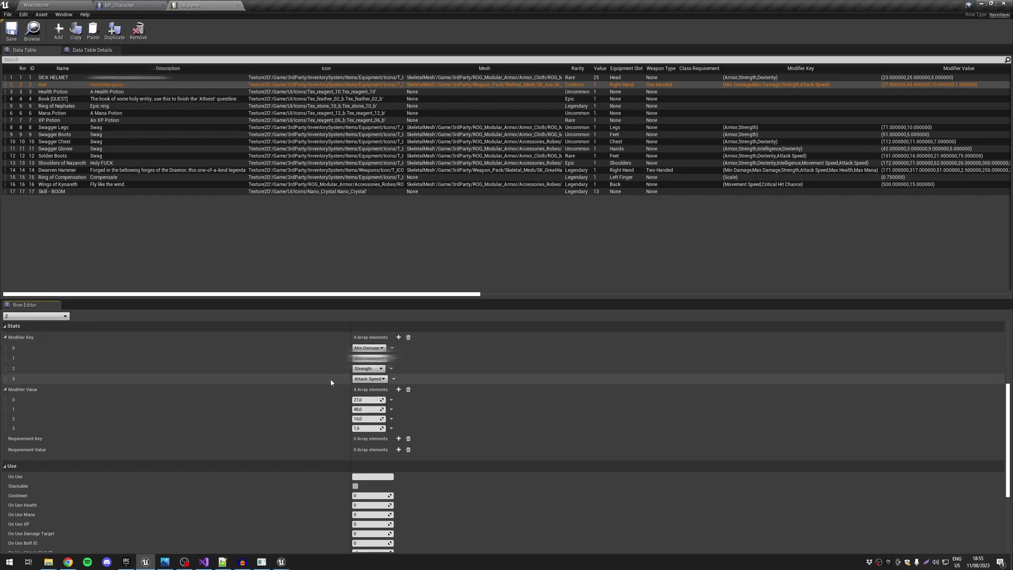
scroll(303, 431, down, 2)
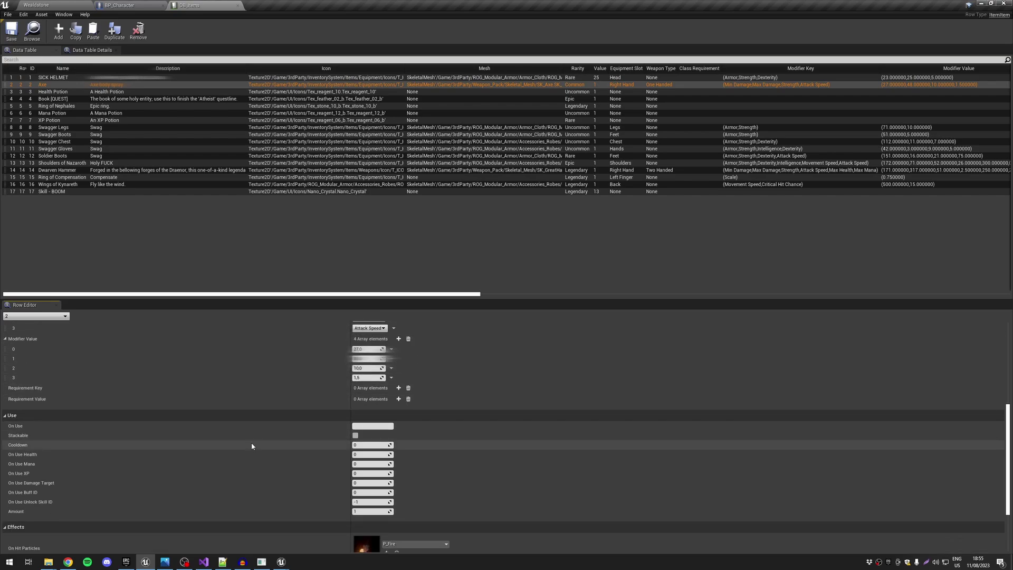
scroll(252, 445, down, 4)
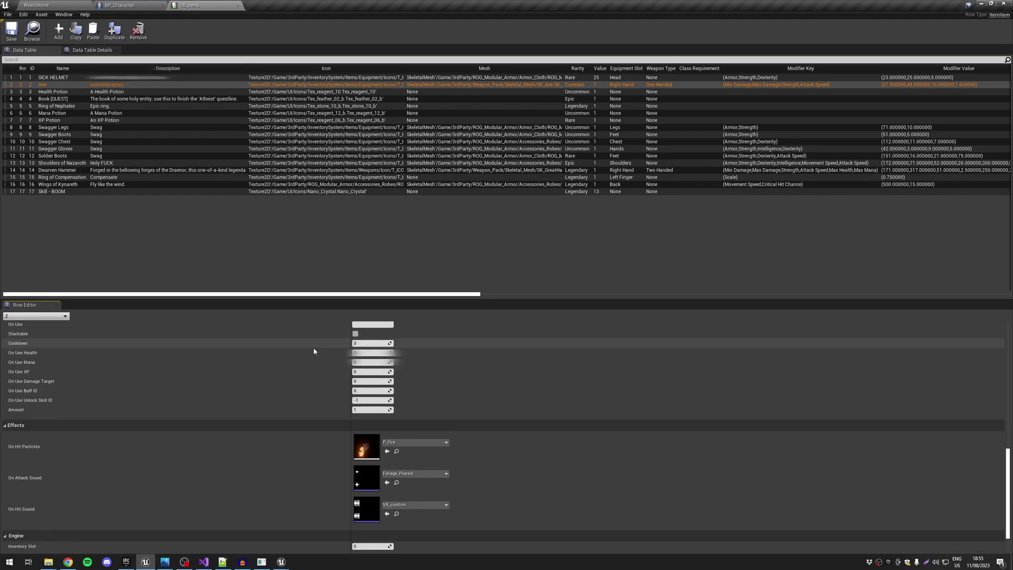
scroll(84, 391, down, 1)
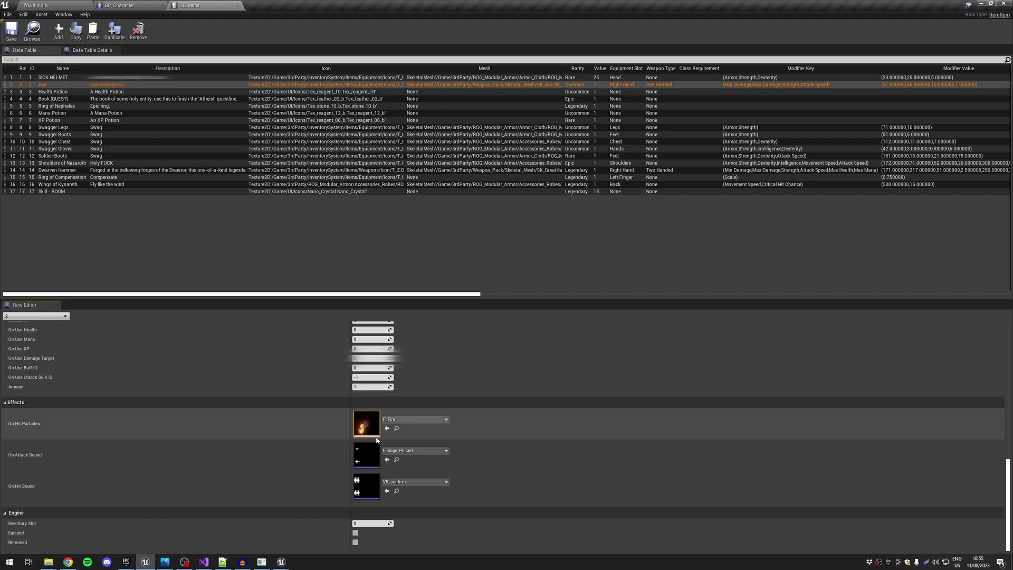
scroll(244, 496, up, 6)
scroll(234, 443, up, 7)
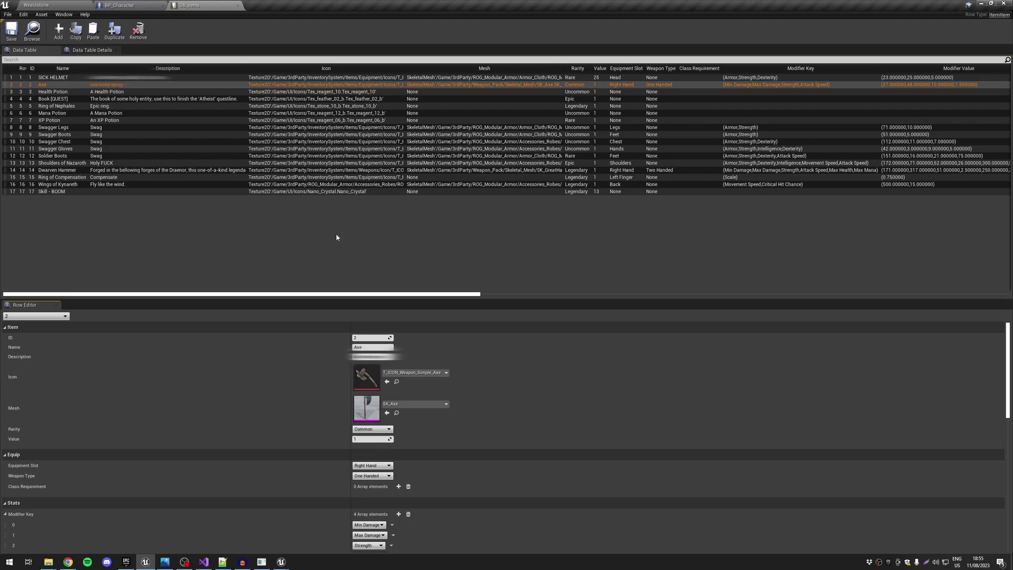
click(158, 163)
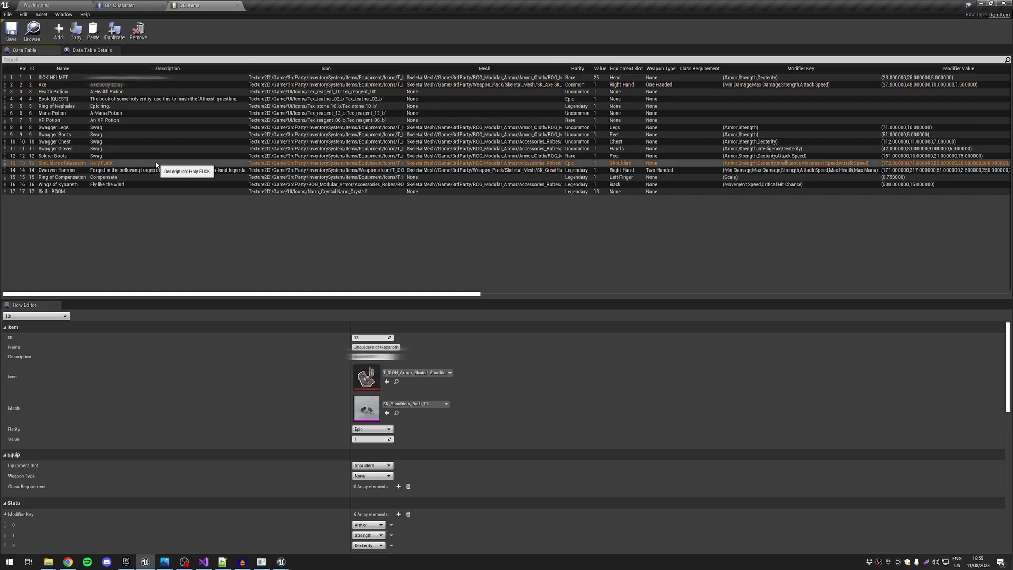
Open the DB_Skills data table from the Data folder and look through the Bolt skill's properties down to the Engine section
click(60, 6)
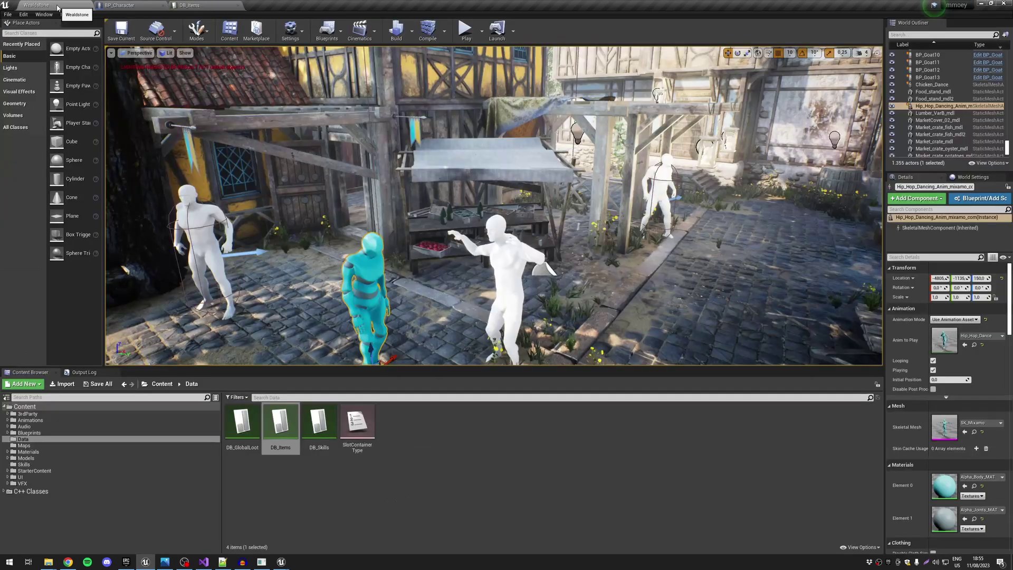
double_click(319, 421)
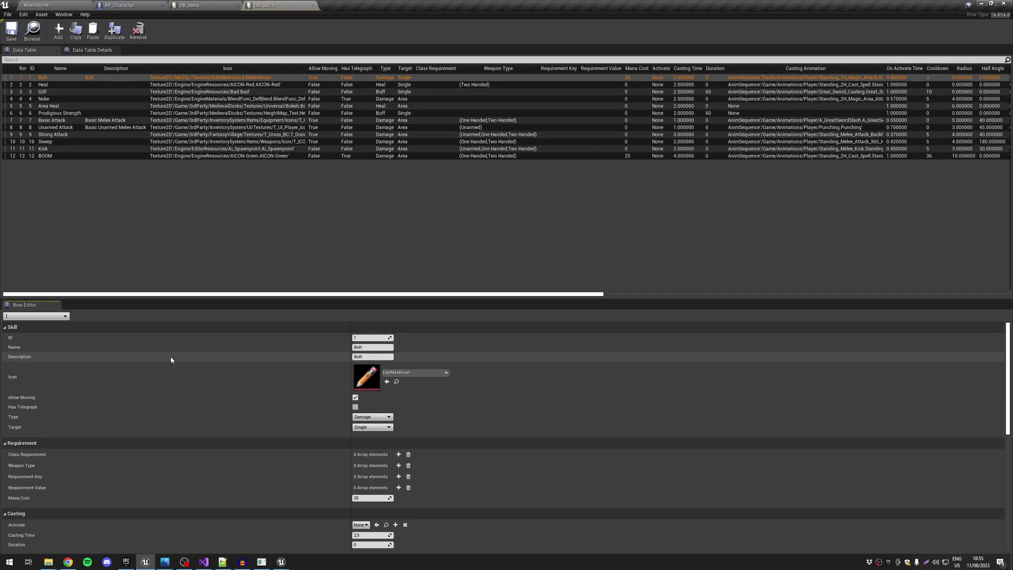
scroll(205, 368, down, 2)
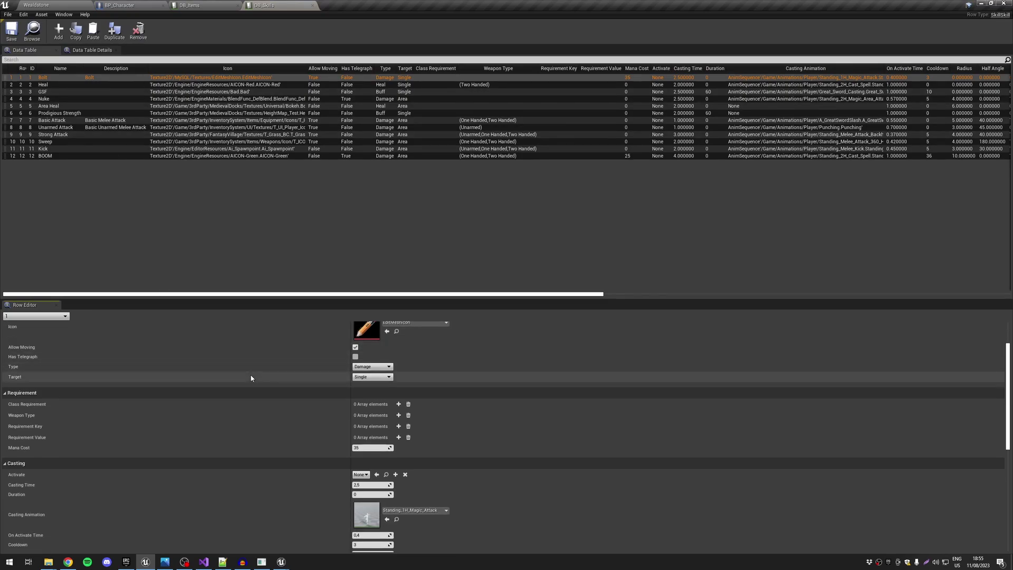
scroll(264, 365, down, 2)
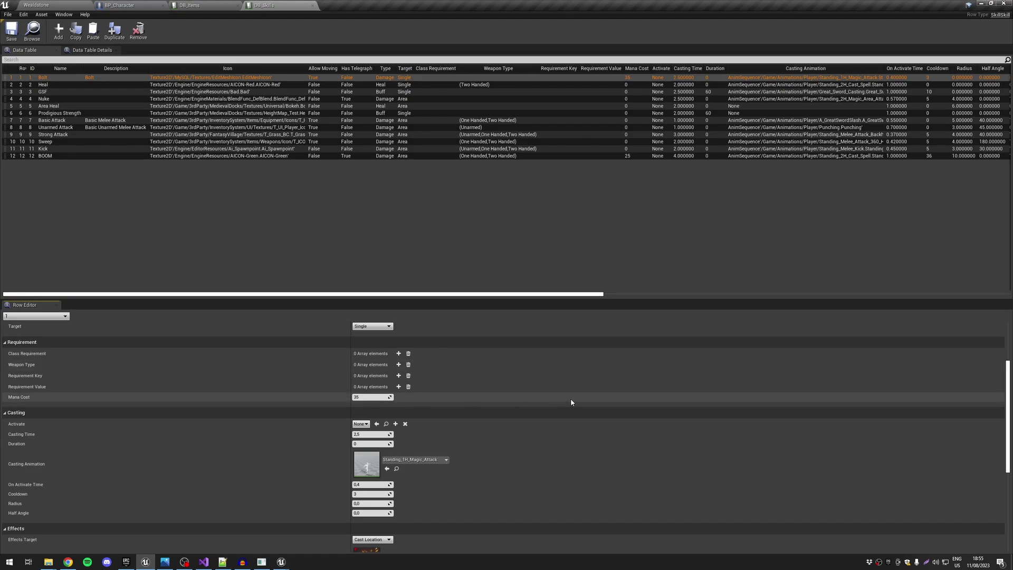
scroll(269, 401, down, 4)
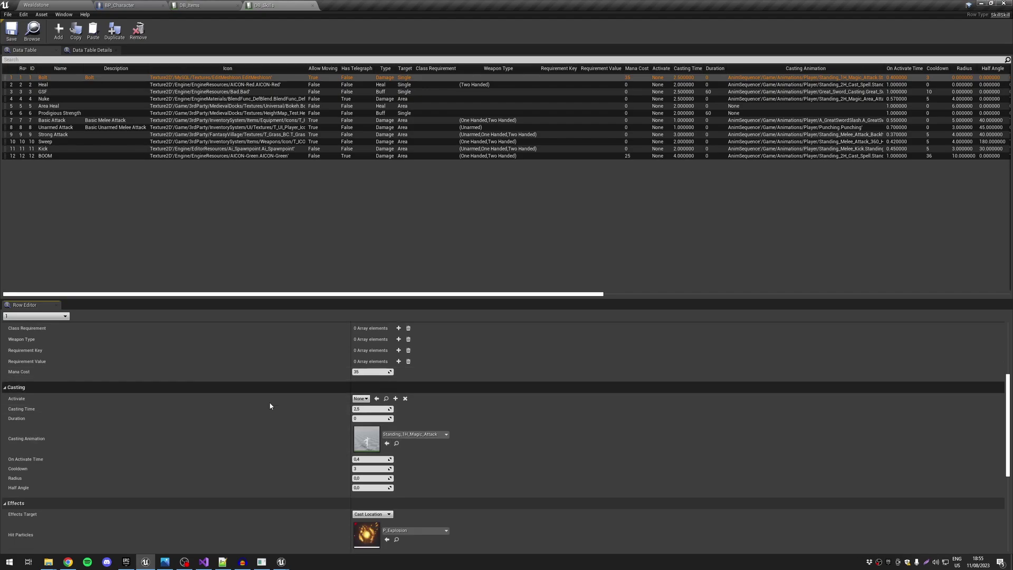
scroll(294, 460, down, 4)
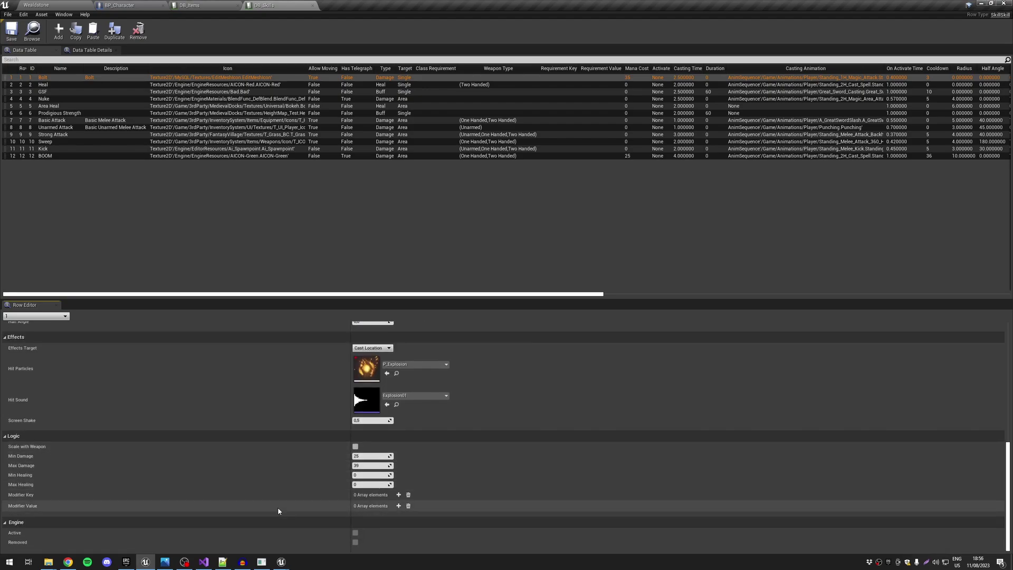
Re-examine the Bolt skill's targeting, requirement, casting, effects and damage properties, ending at the Casting section
scroll(148, 475, up, 7)
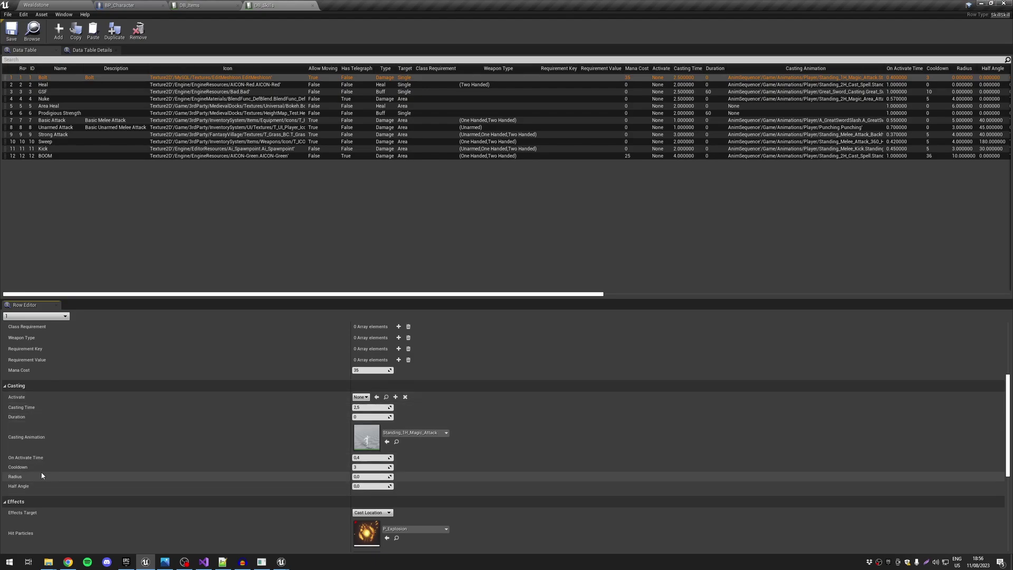
scroll(55, 424, up, 3)
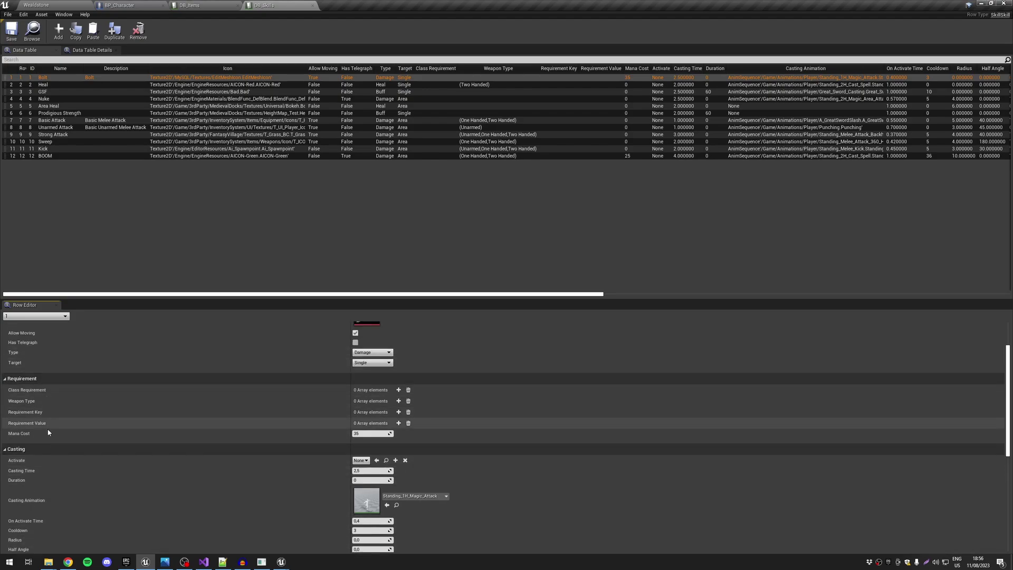
scroll(46, 425, up, 3)
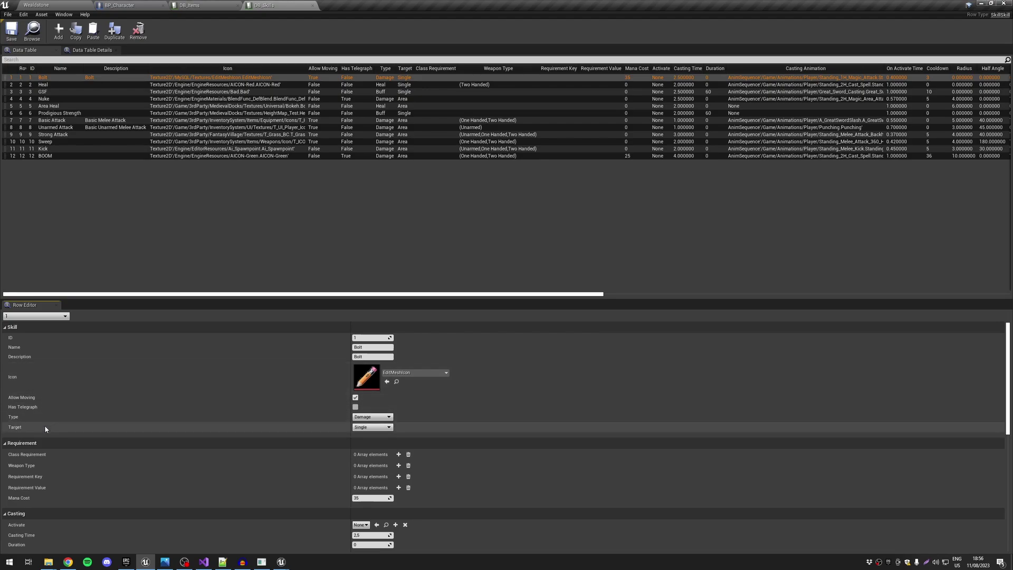
scroll(45, 425, down, 7)
scroll(44, 430, down, 7)
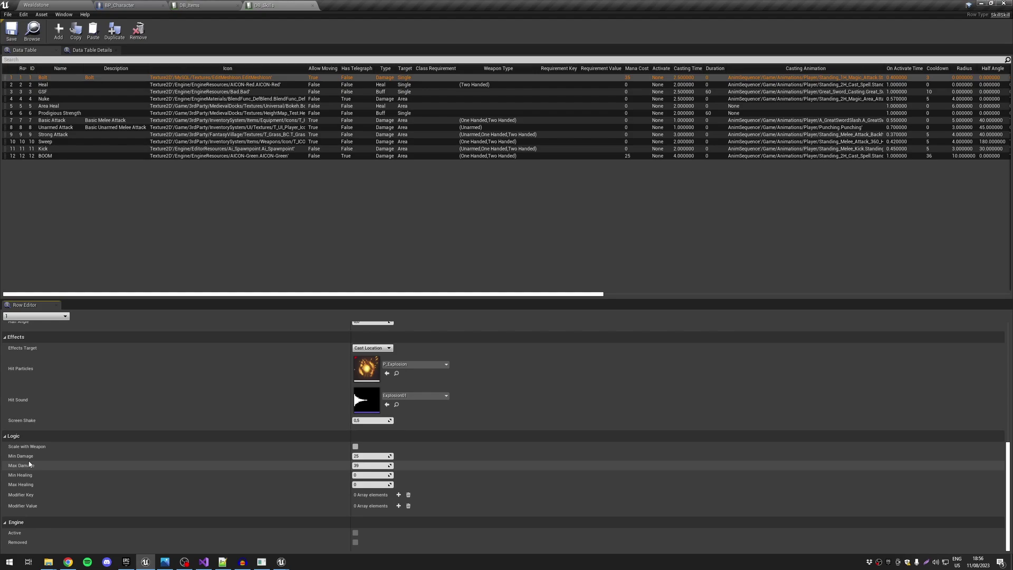
scroll(34, 450, up, 3)
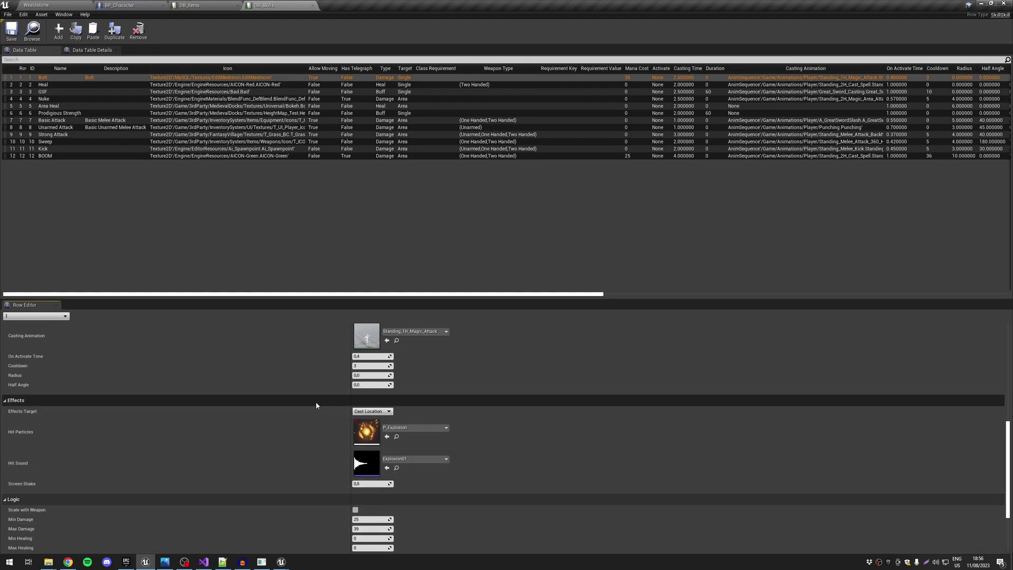
scroll(252, 396, up, 3)
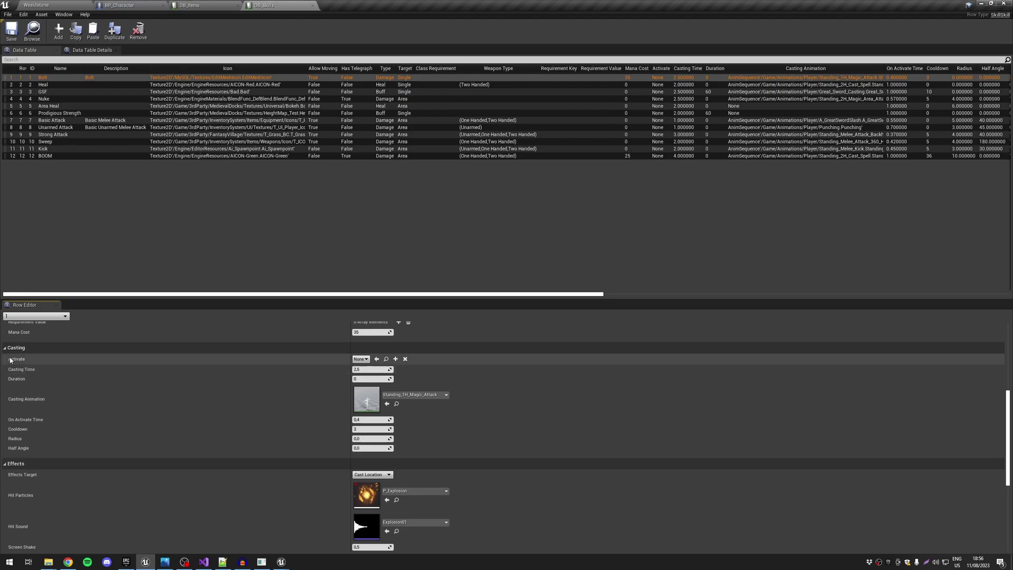
Review the class options available for the Bolt skill's Activate property, then return to the start of its properties
click(361, 359)
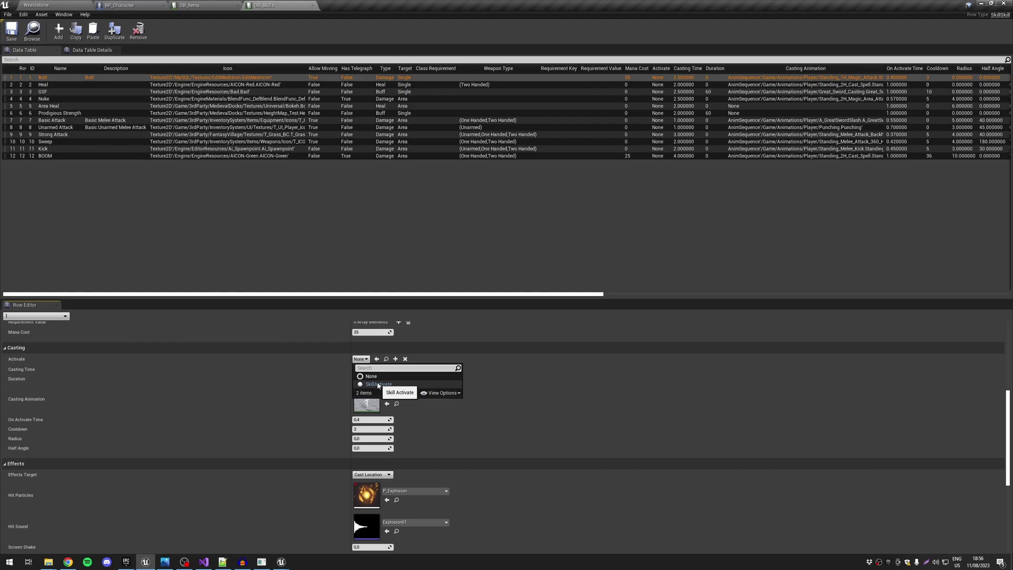
click(251, 361)
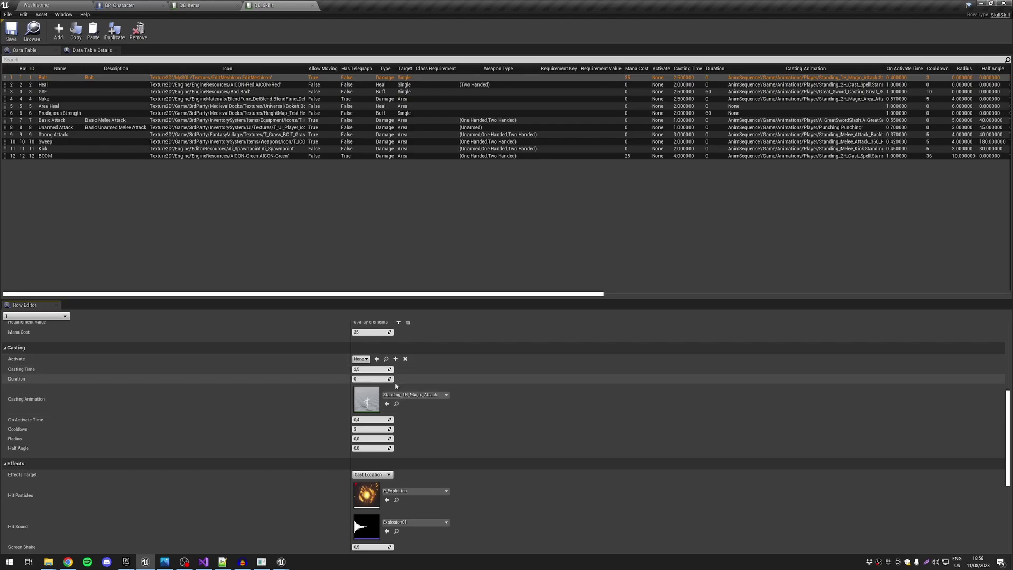
scroll(269, 391, up, 3)
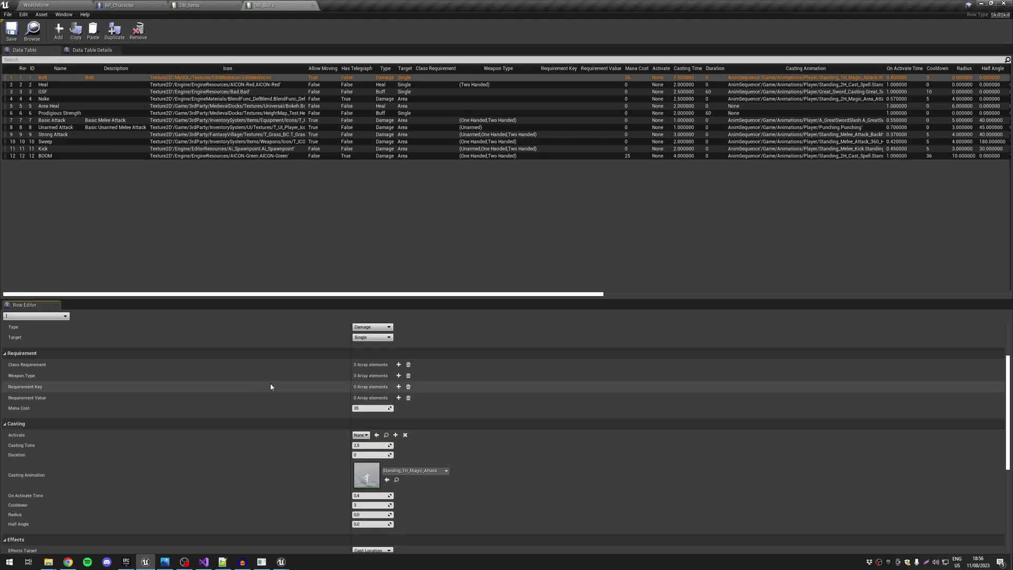
click(361, 434)
click(523, 443)
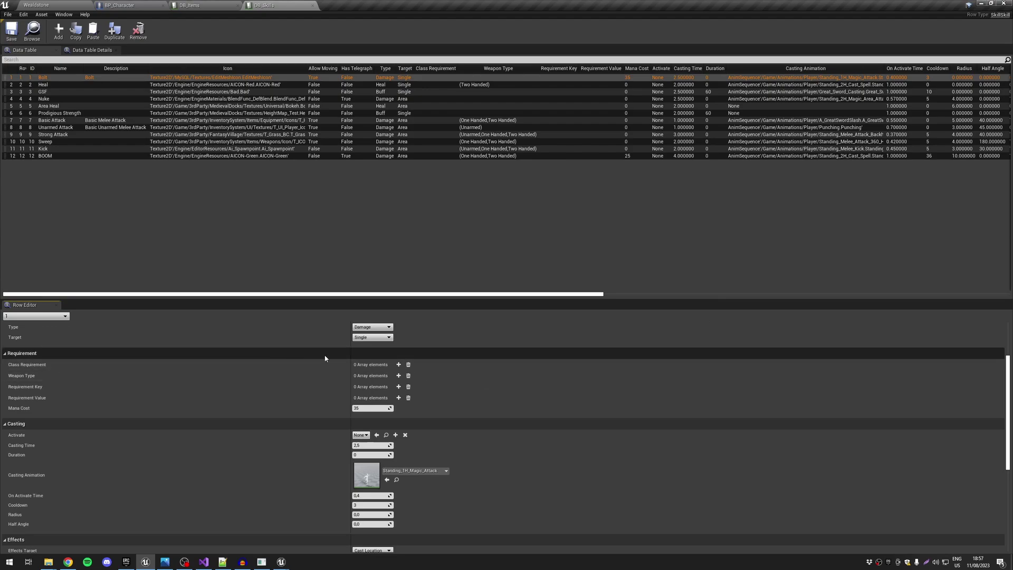
click(361, 435)
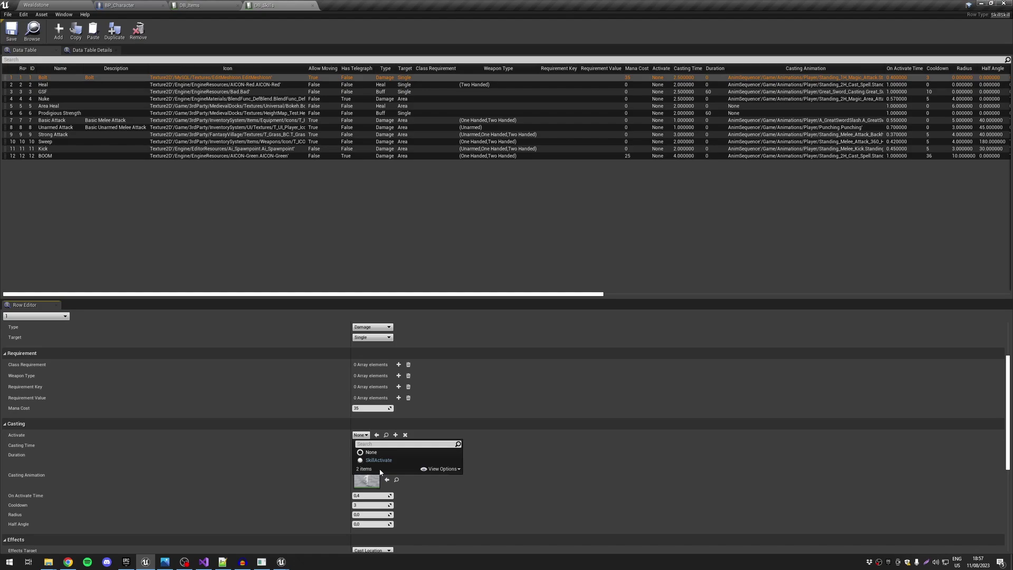
click(280, 437)
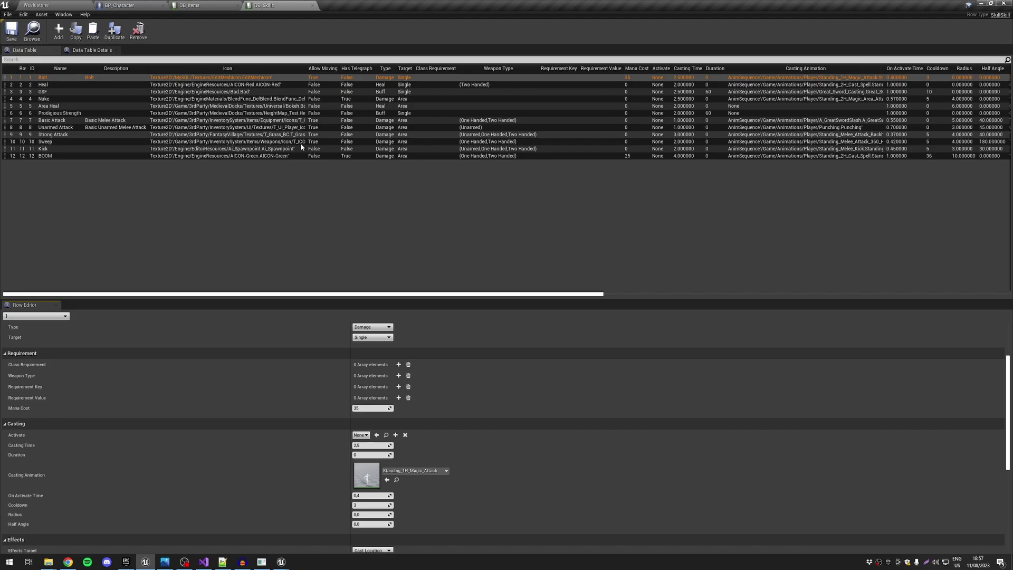
click(360, 435)
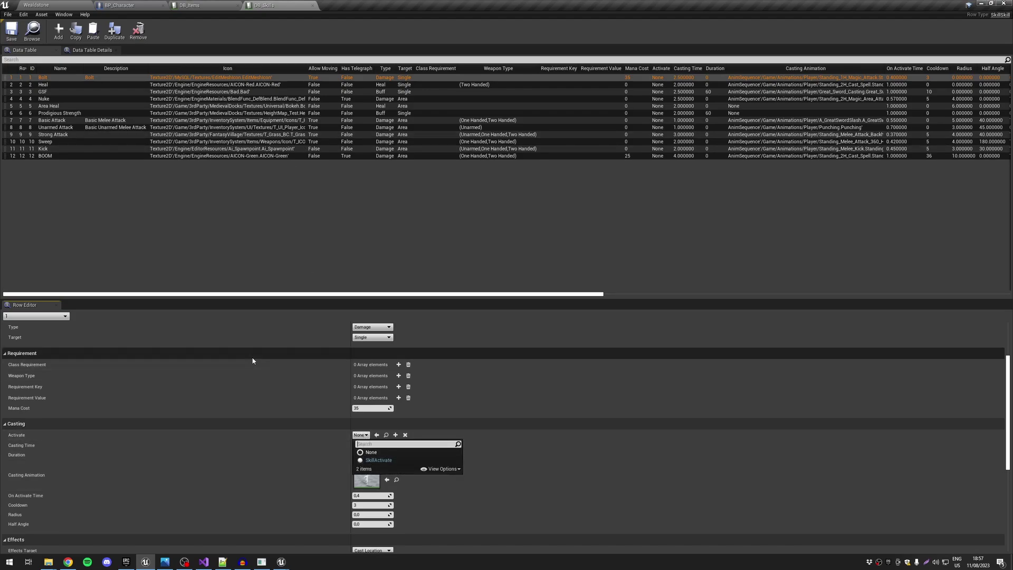
scroll(248, 391, up, 3)
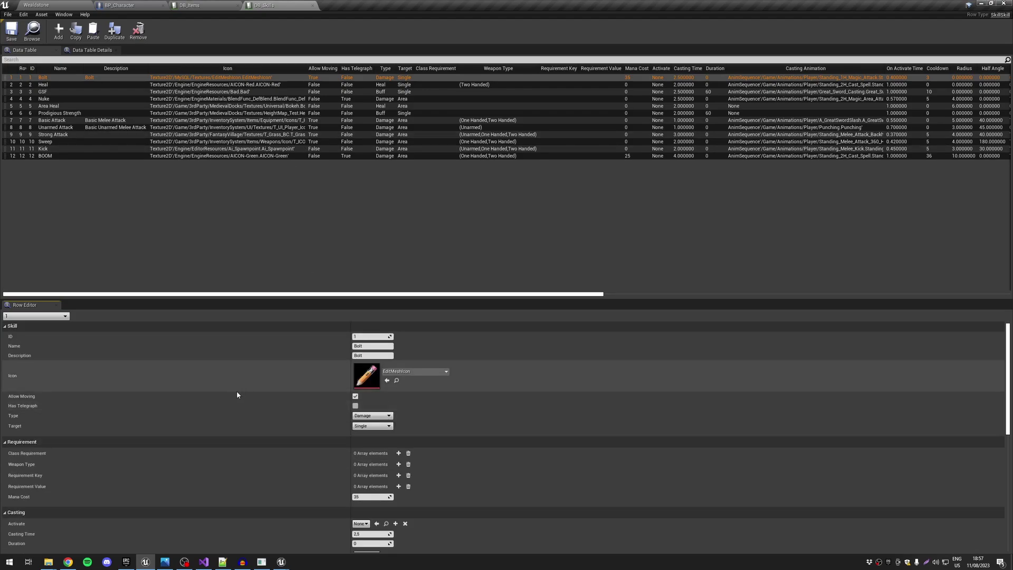
Return to the Wealdstone level and look through the project's content folders, ending in the Blueprints folder
click(47, 5)
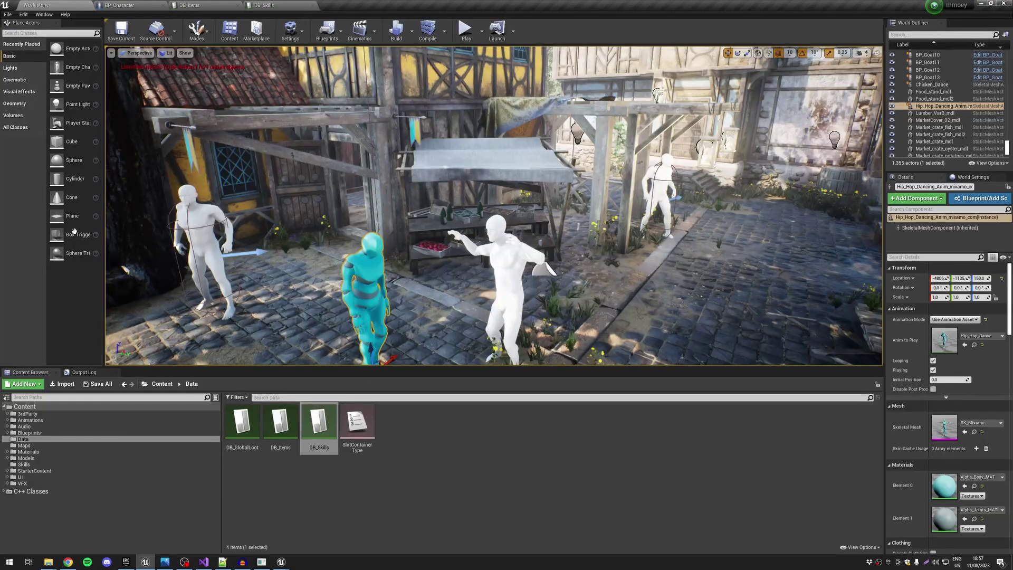
click(84, 439)
click(74, 459)
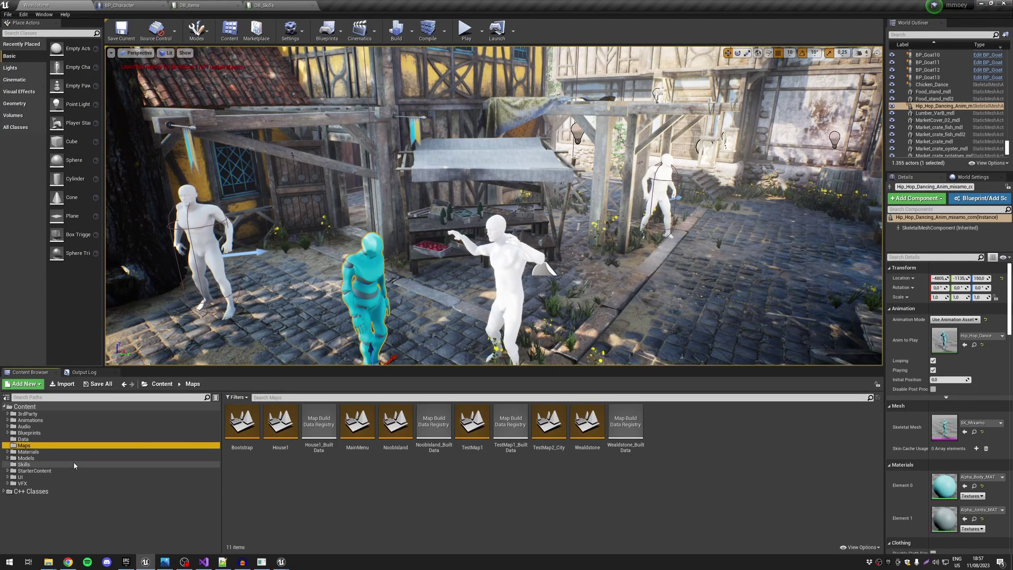
click(72, 464)
click(59, 421)
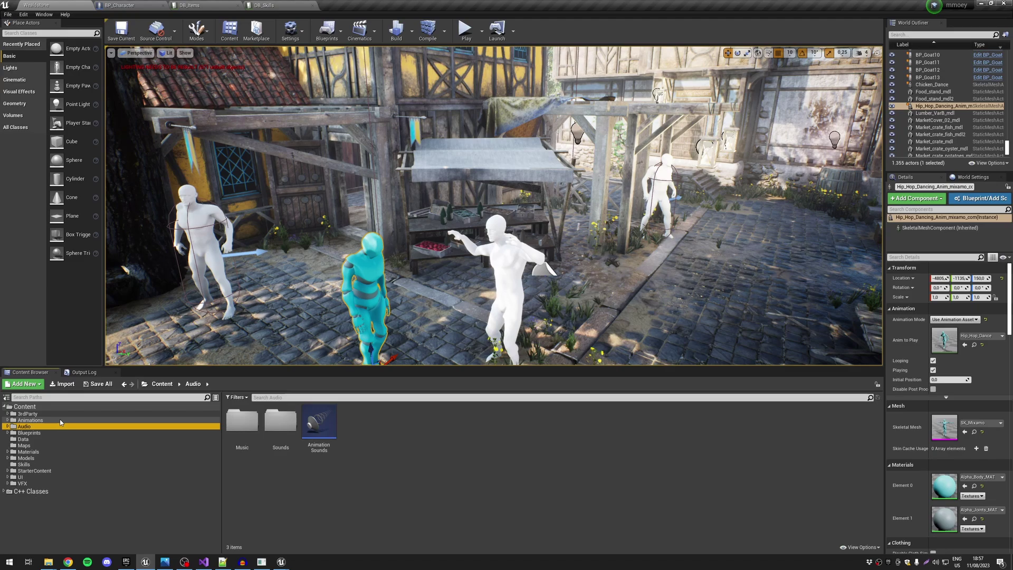
click(55, 433)
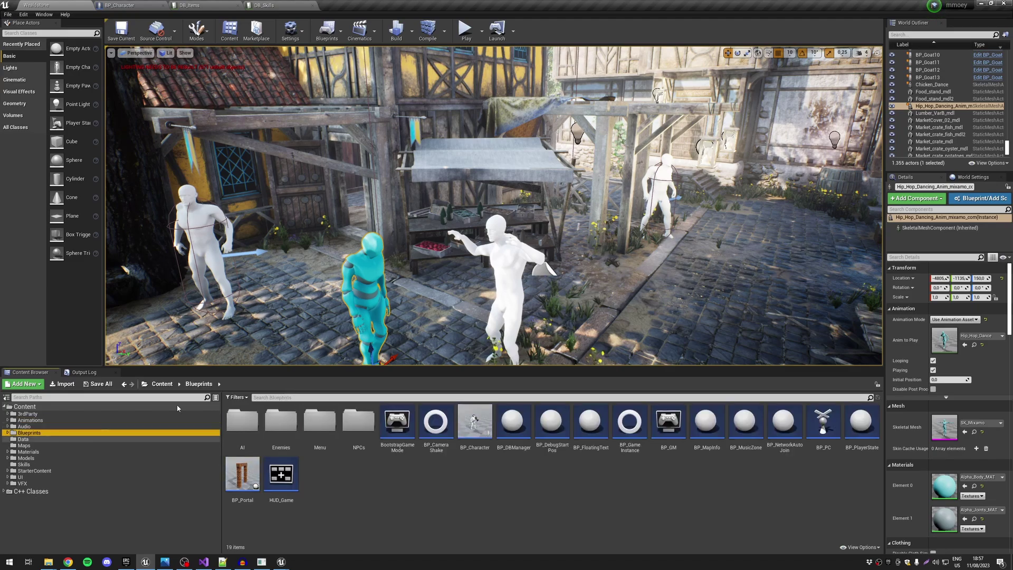
Survey the Wealdstone town square, its market stalls, tavern and surrounding buildings from several viewpoints
key(s)
right_drag(540, 274, 487, 312)
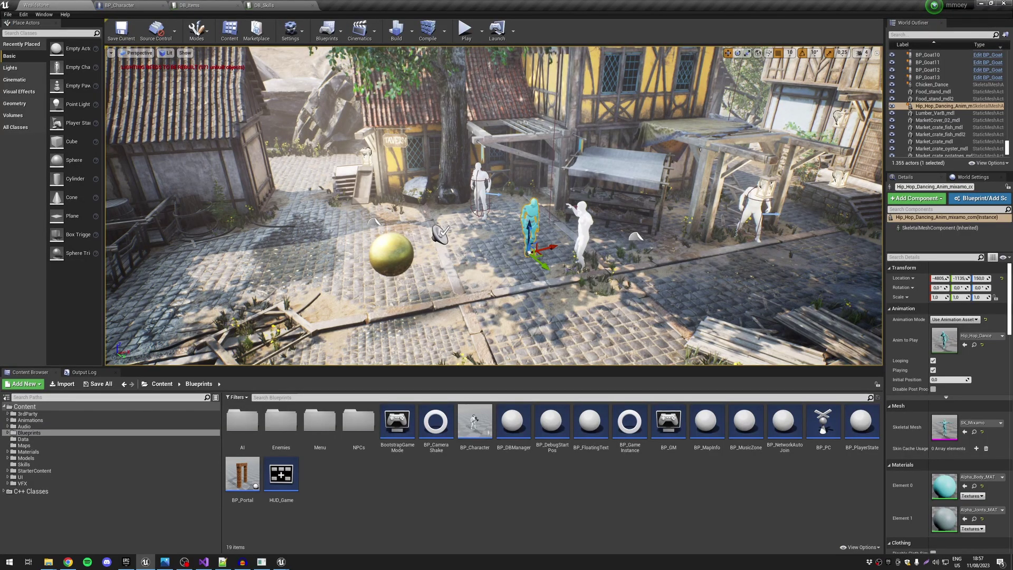
right_drag(567, 268, 633, 275)
key(w)
key(s)
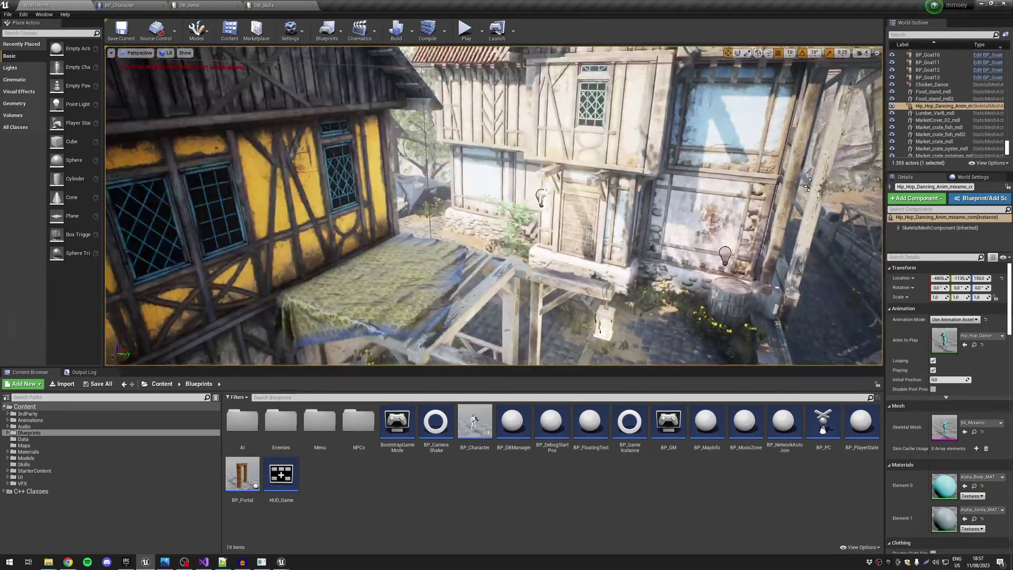
key(f)
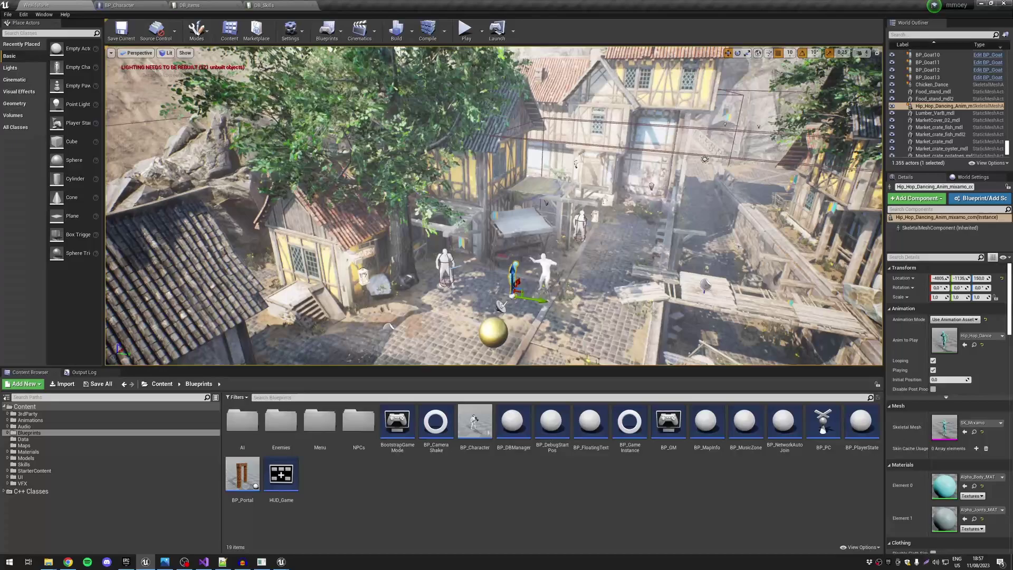
key(w)
right_drag(565, 268, 528, 272)
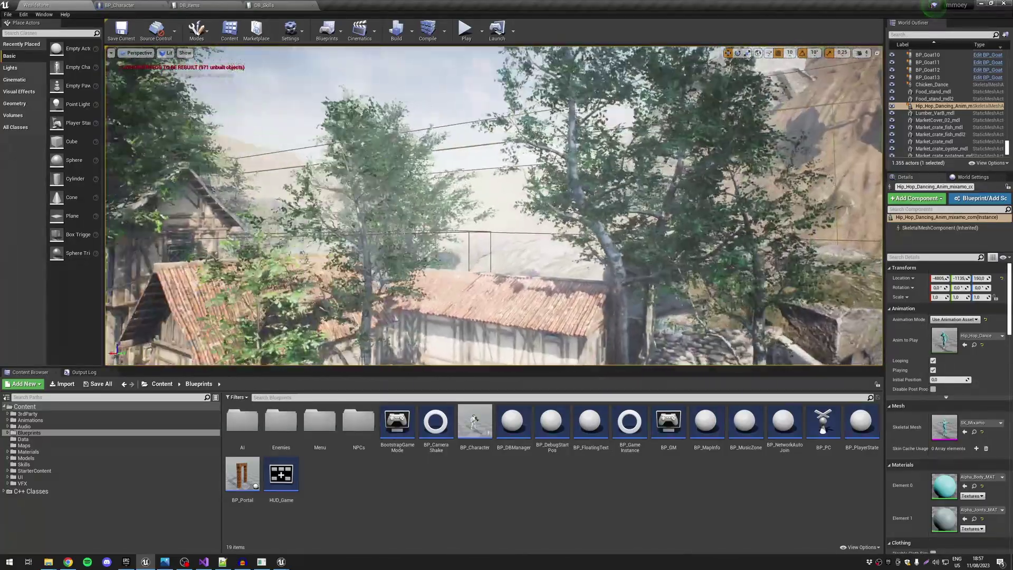
right_drag(494, 205, 470, 210)
key(w)
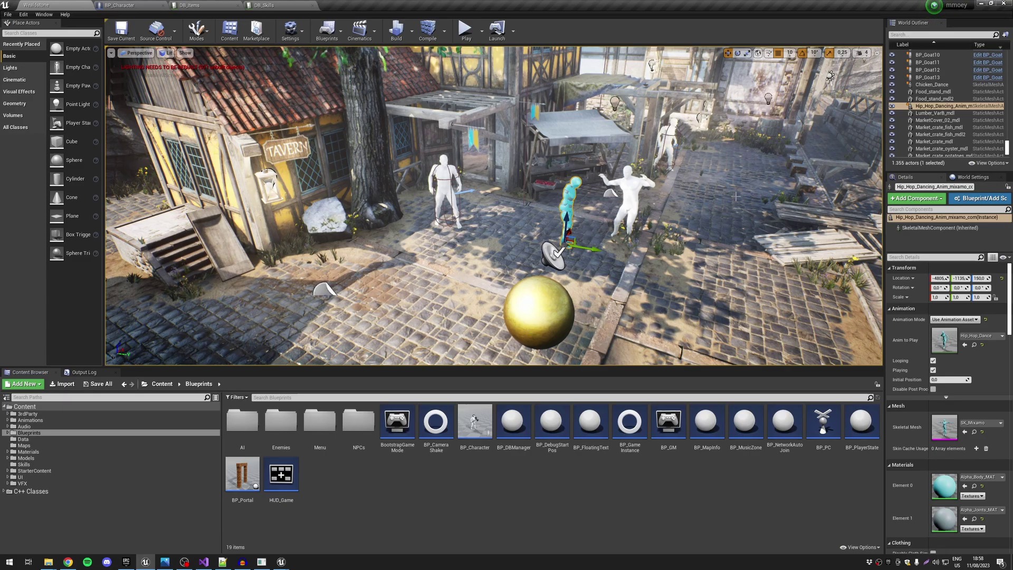
right_drag(736, 196, 701, 194)
key(w)
key(s)
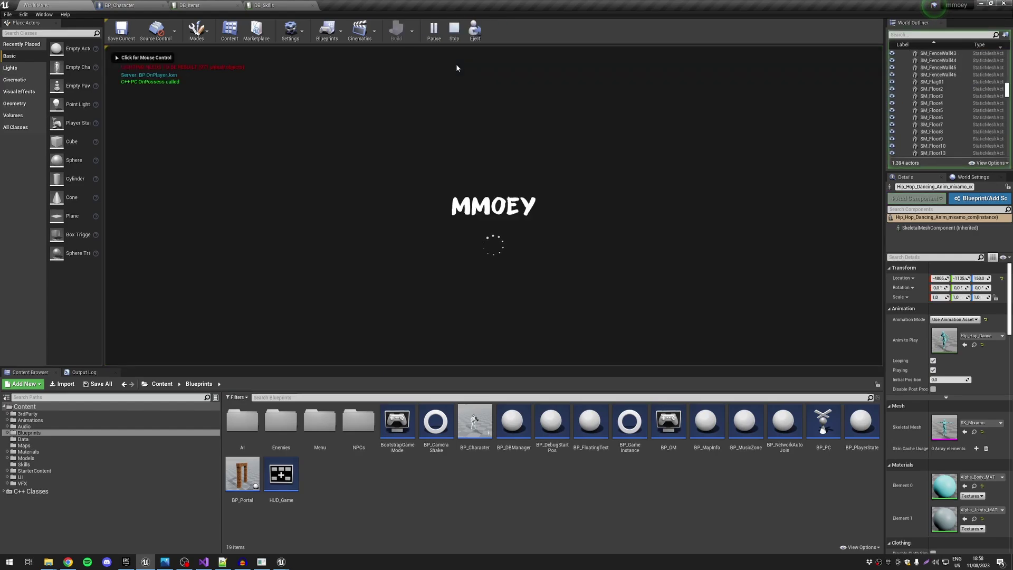
Playtest the Wealdstone level in the viewport and run the character around the town square
click(456, 65)
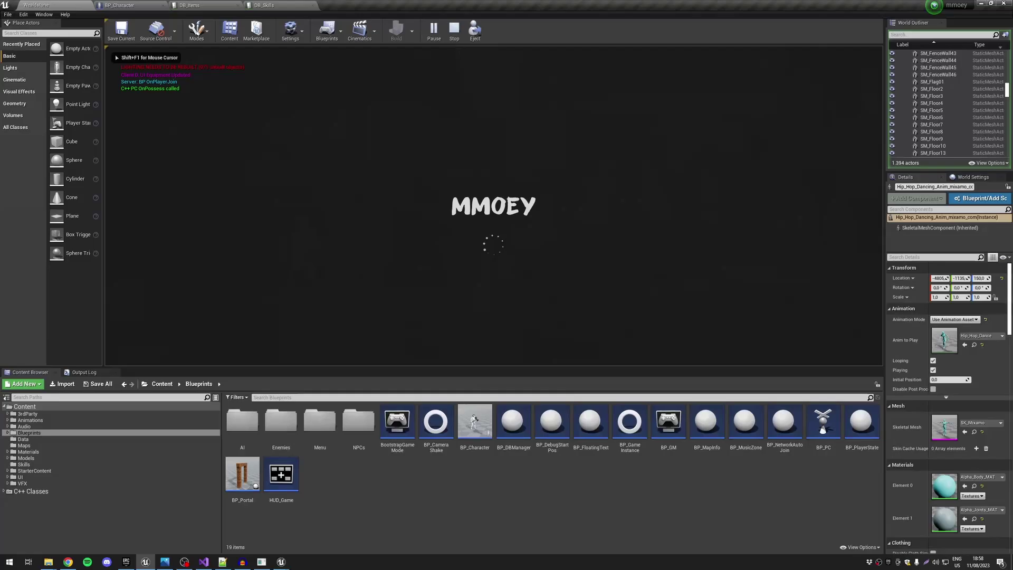
key(w)
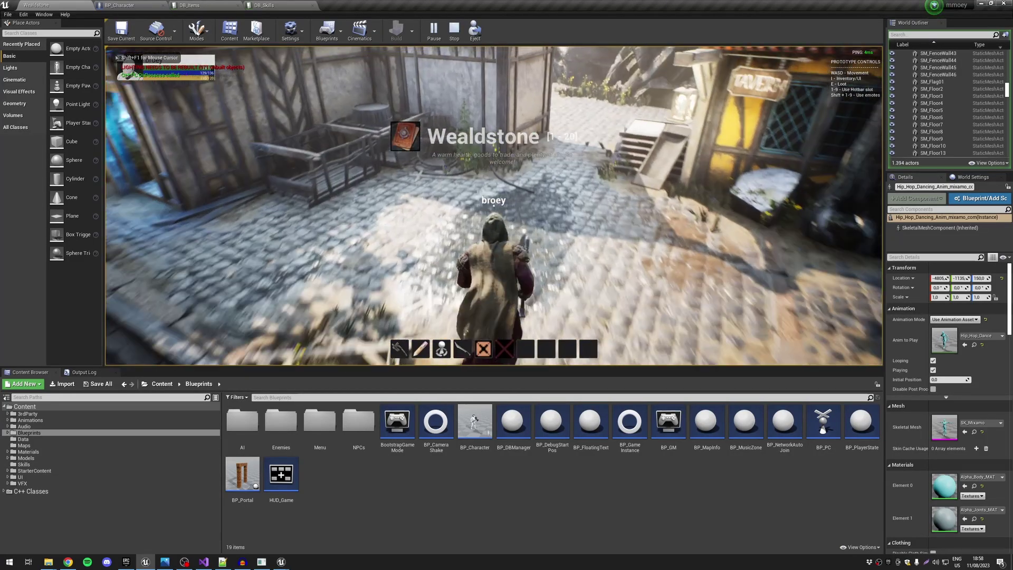
key(s)
key(w)
key(w)
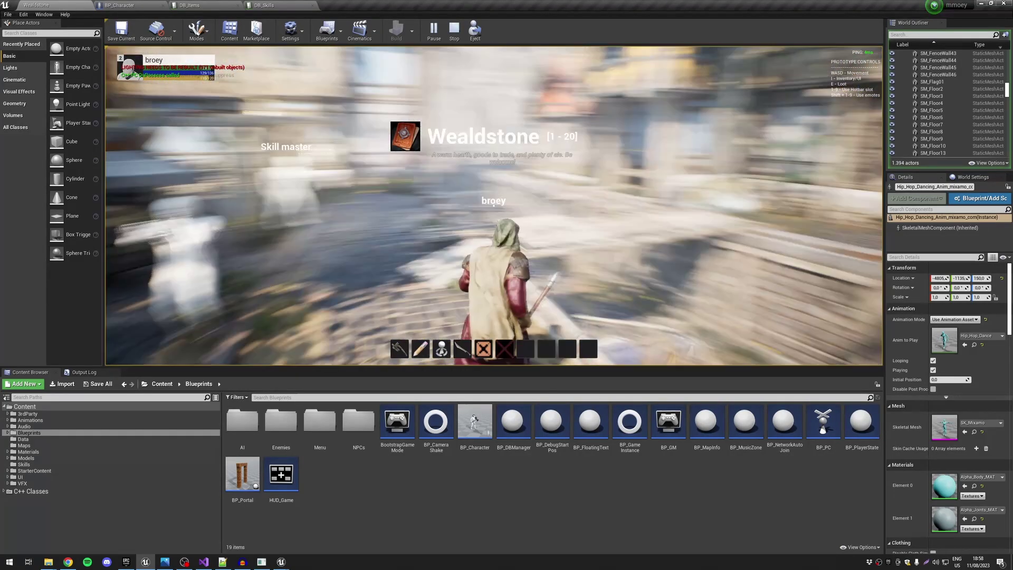
key(w)
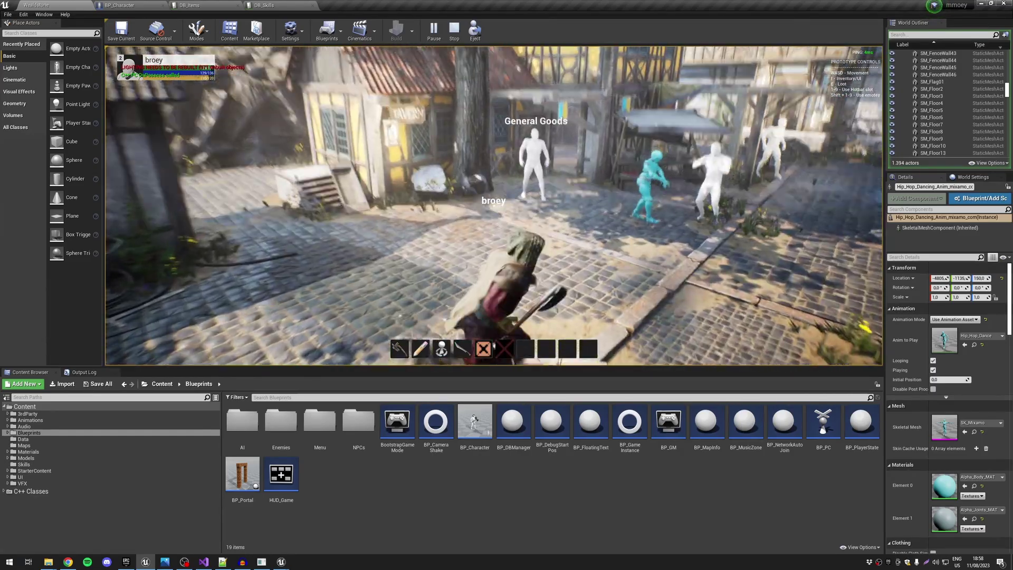
Eject from the player character during play and view the whole Wealdstone landscape from high above
key(F8)
key(s)
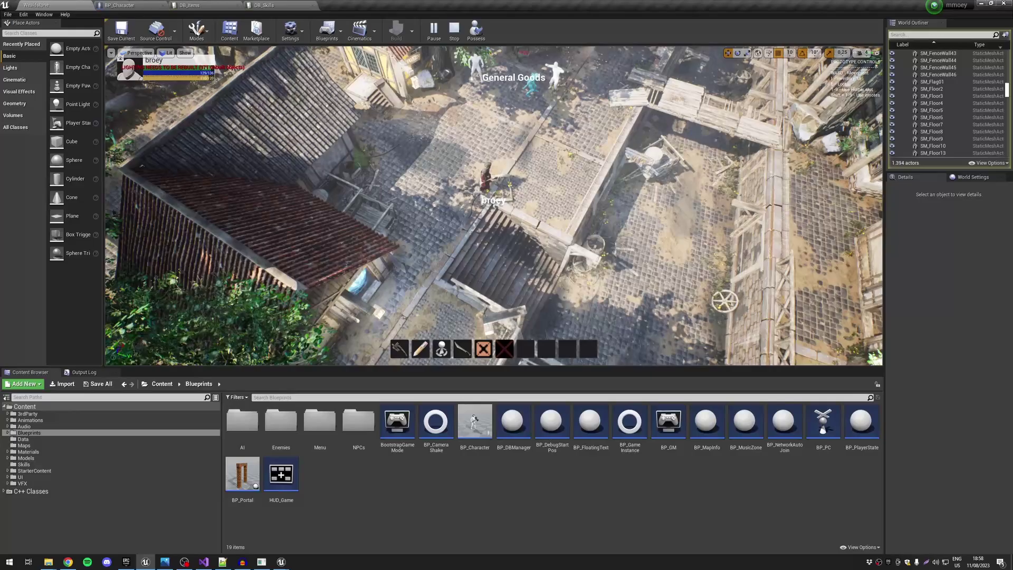
key(s)
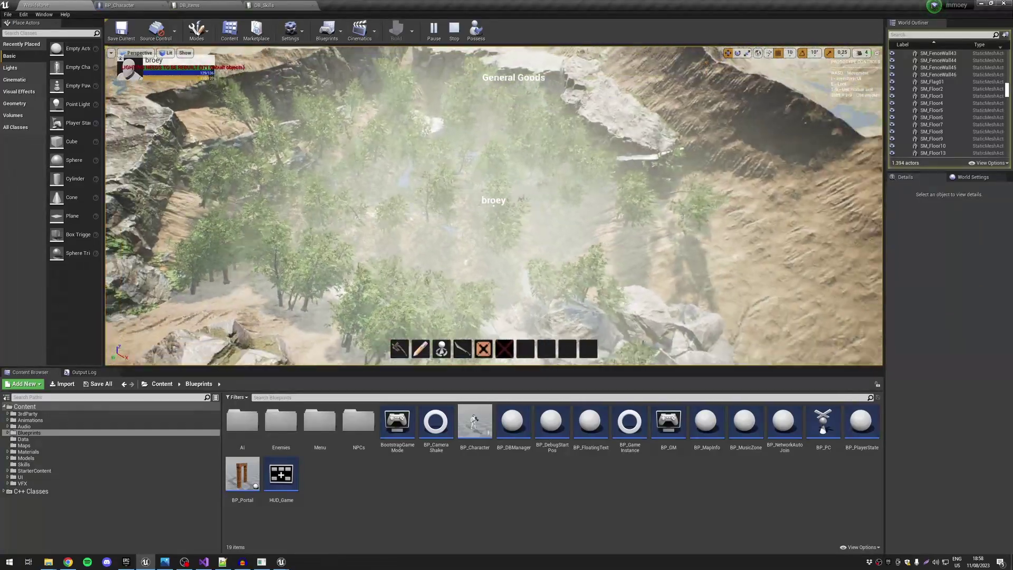
key(s)
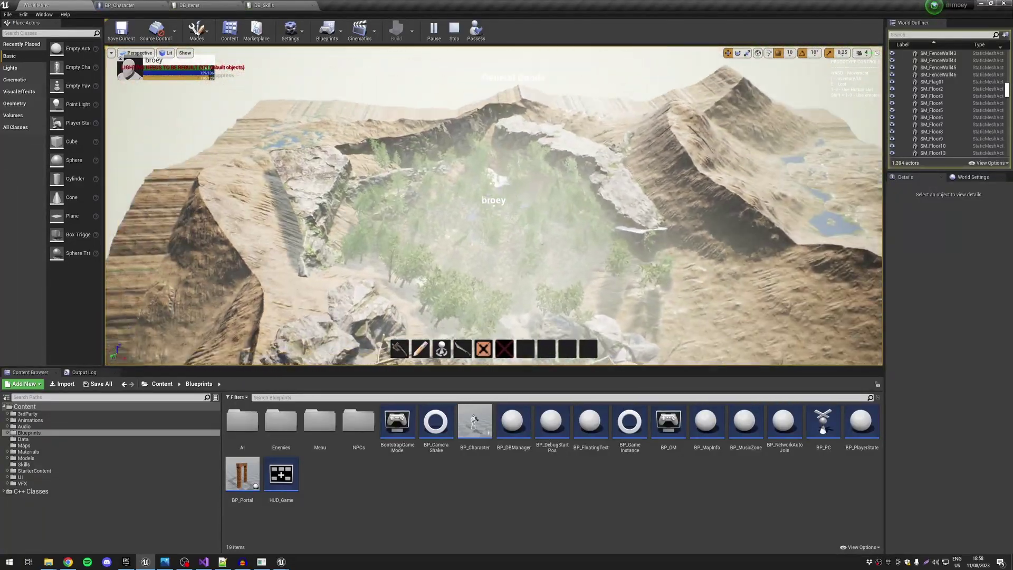
Take control of the character again and run around the square near the General Goods vendor and tavern
key(w)
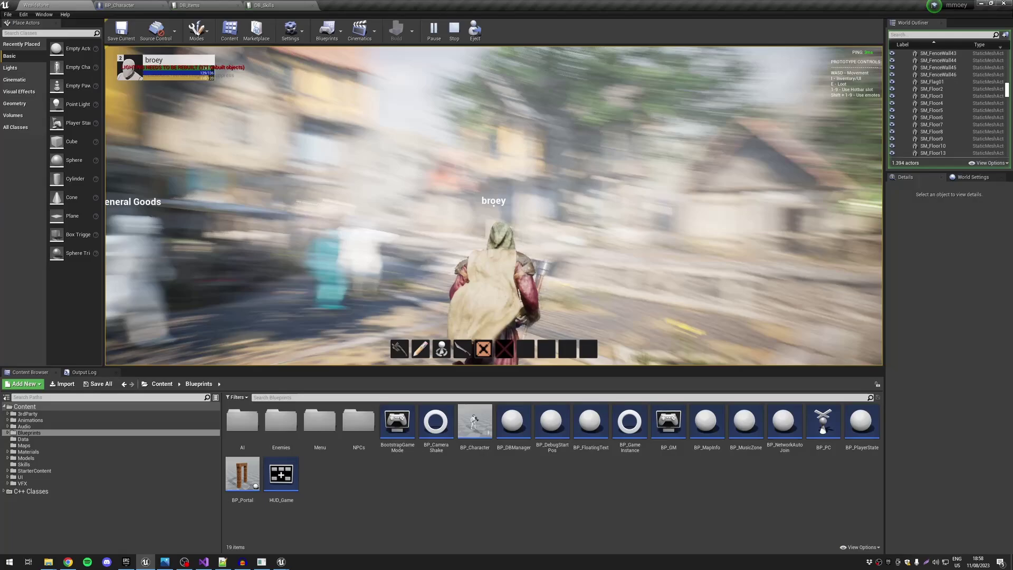
key(w)
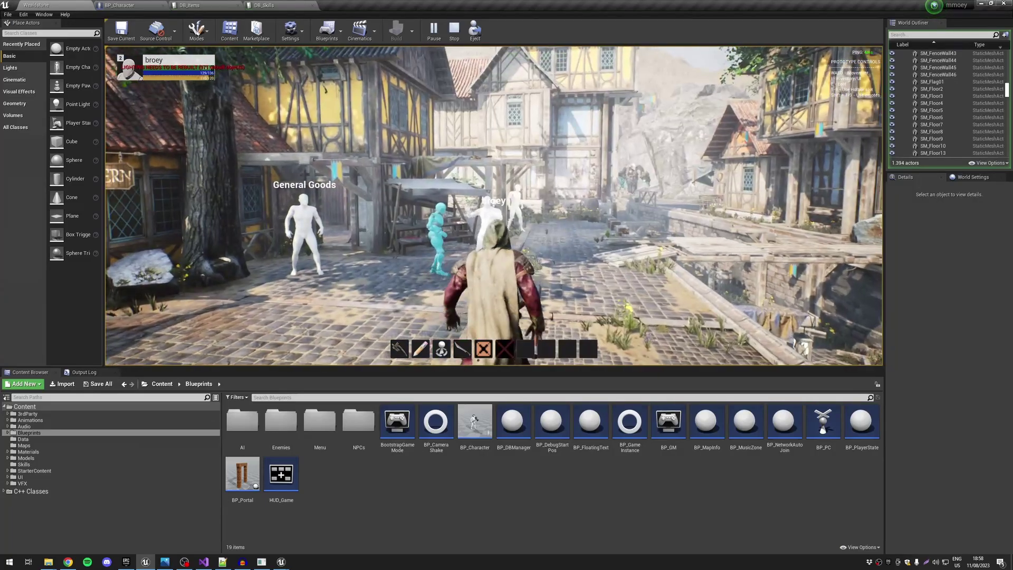
key(w)
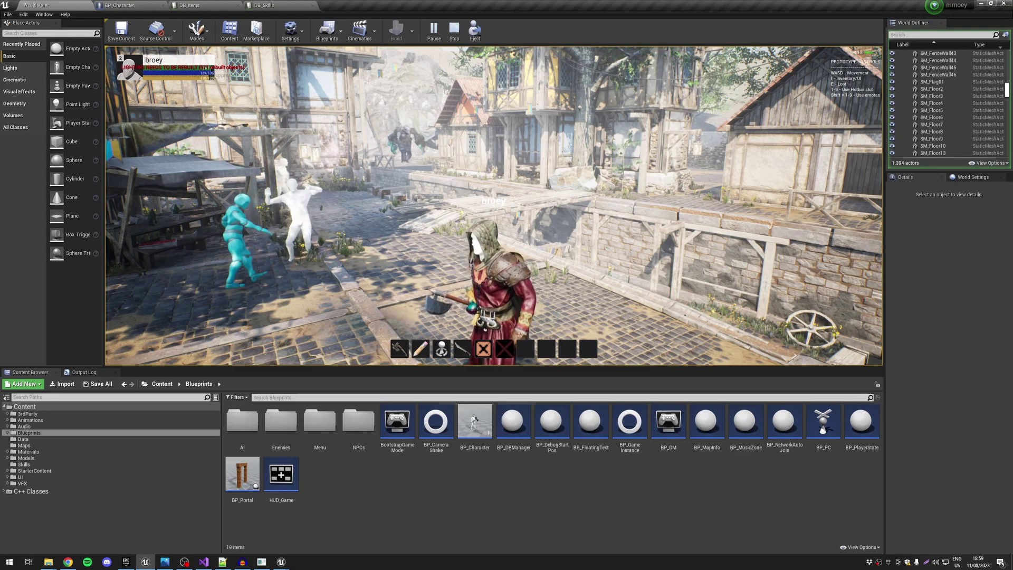
key(w)
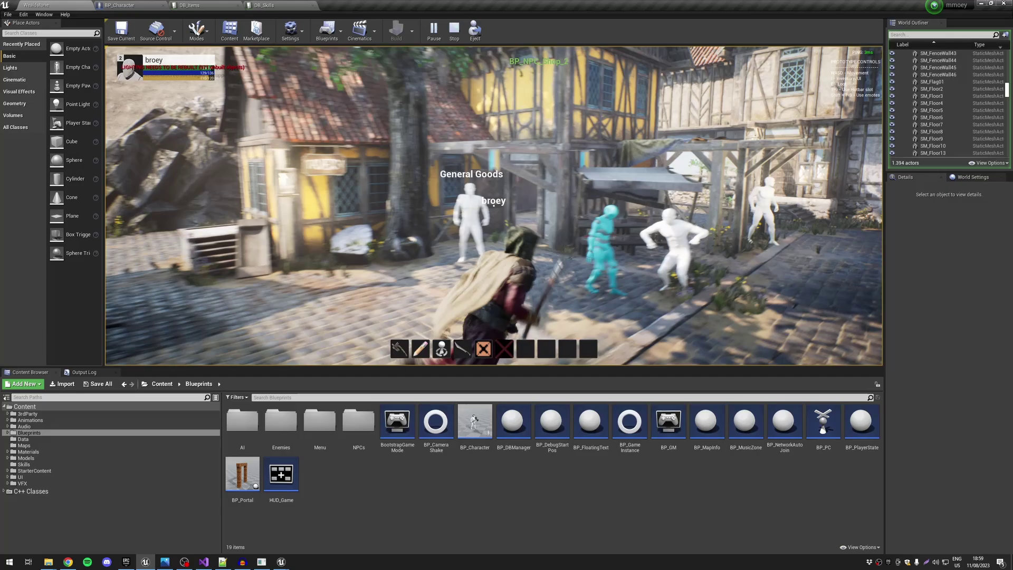
key(a)
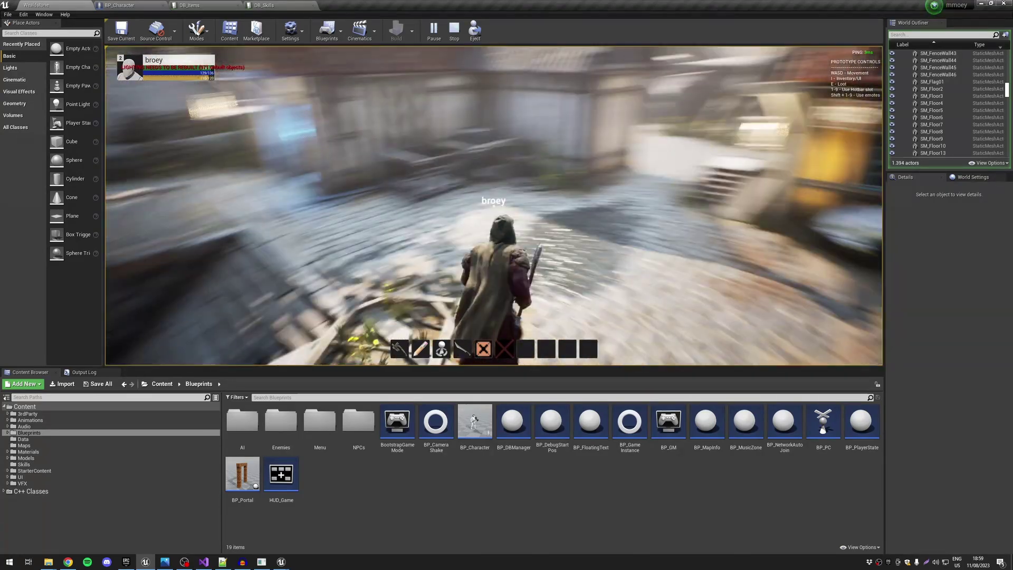
key(w)
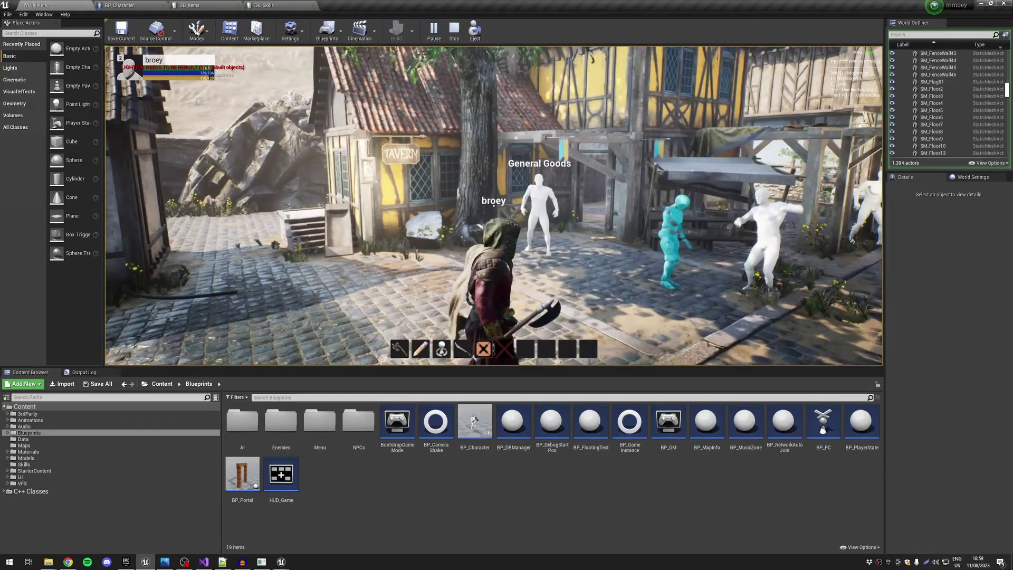
Show the in-game equipment, inventory, skills and character stats windows twice, closing them each time
key(i)
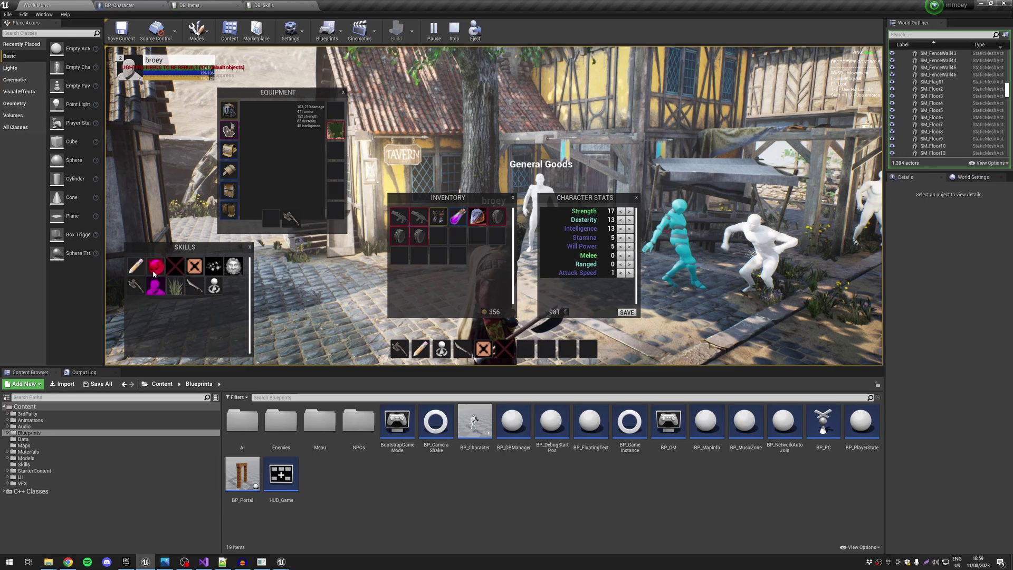
key(i)
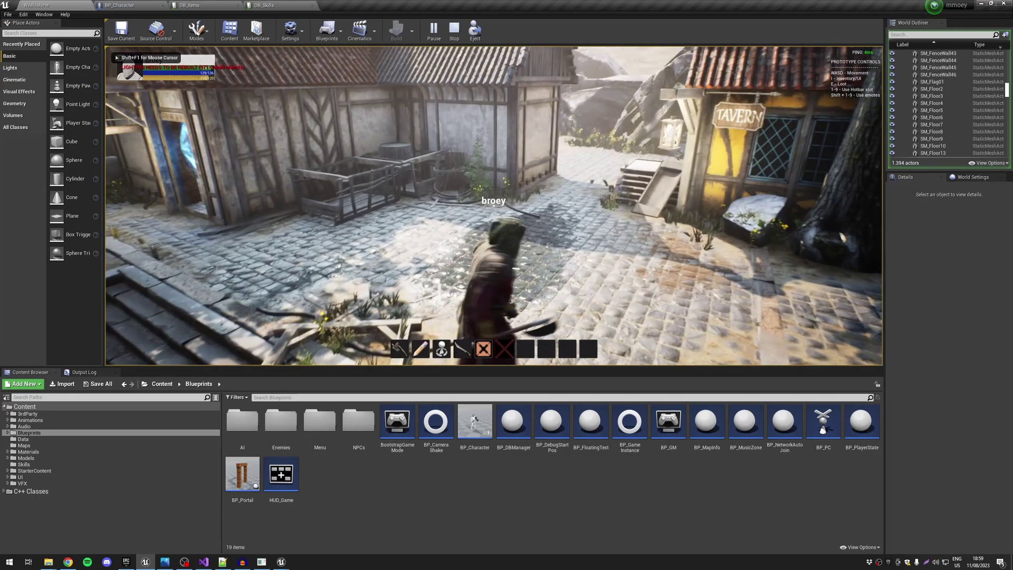
key(i)
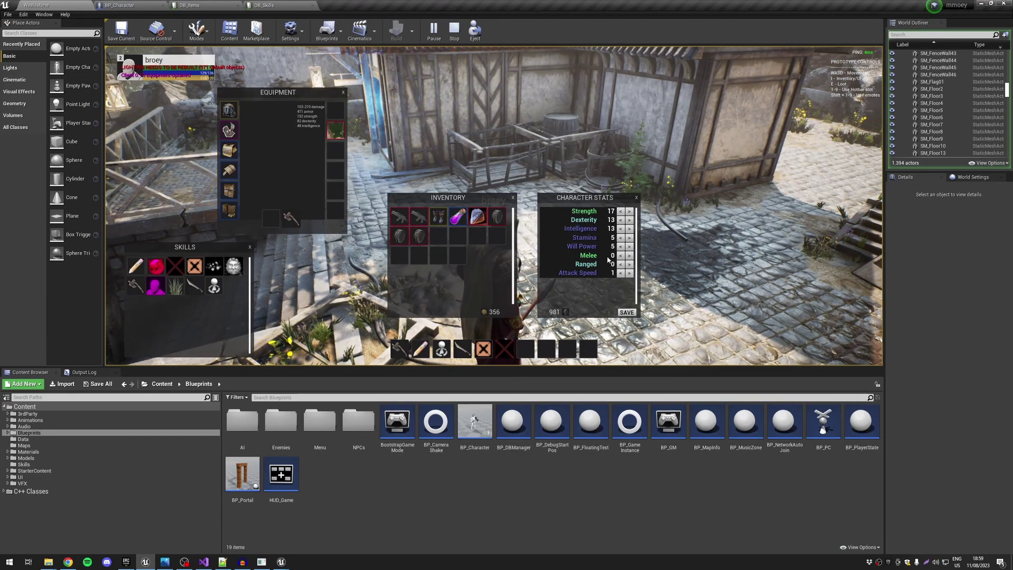
key(i)
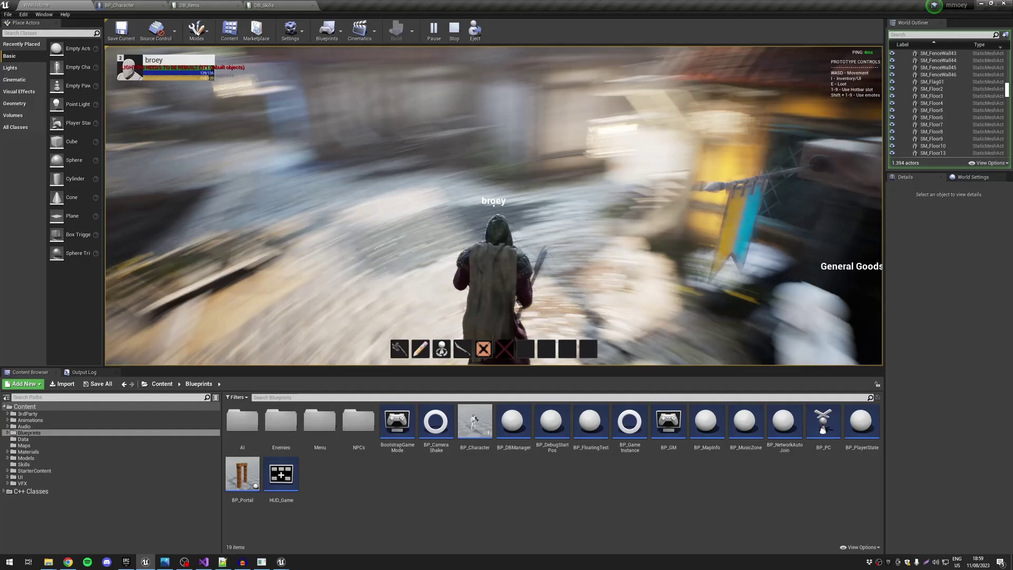
Eject from the character, fly over Wealdstone's hills and town square, and take control of the character again
key(F8)
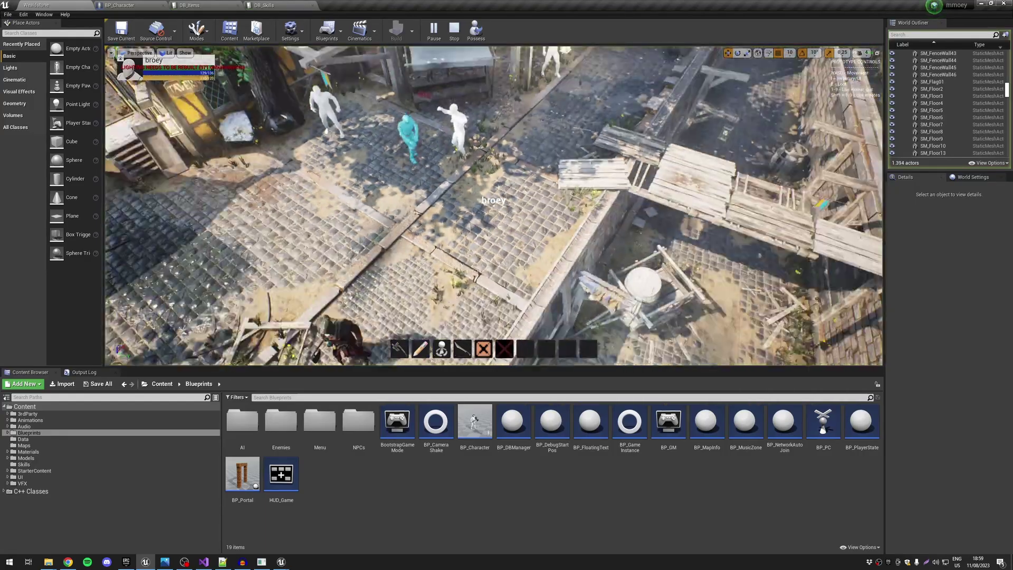
key(s)
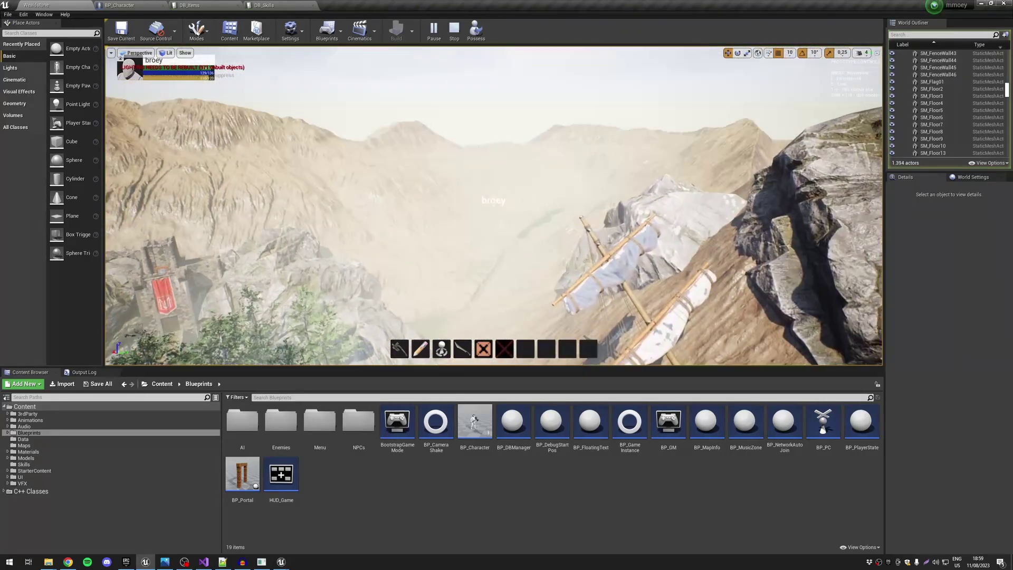
key(w)
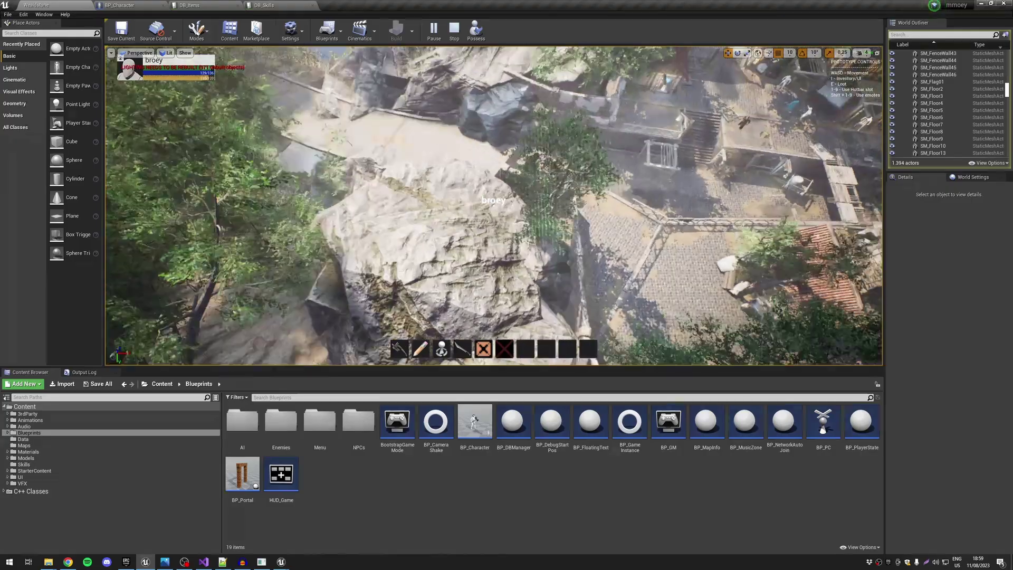
key(w)
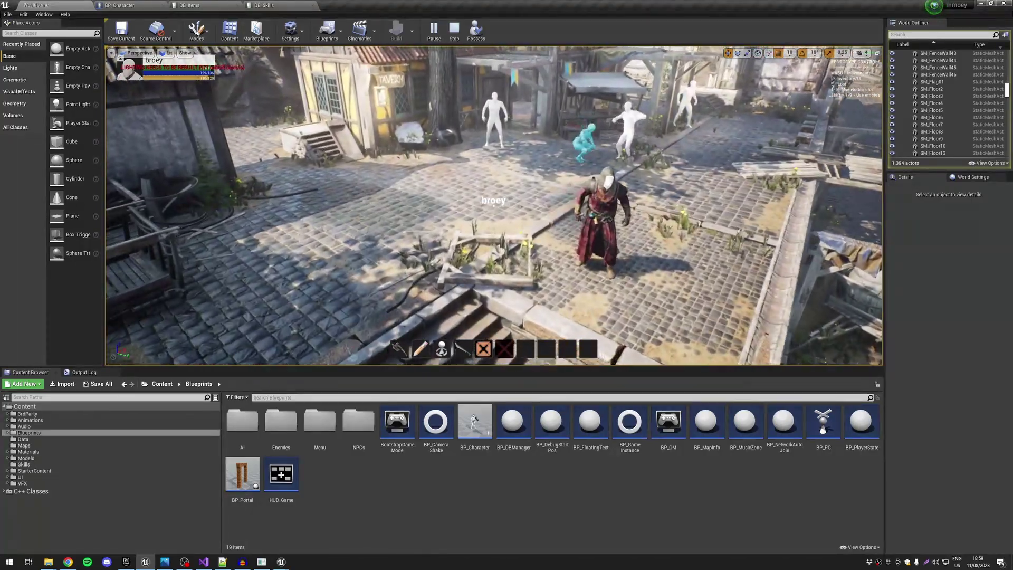
key(F8)
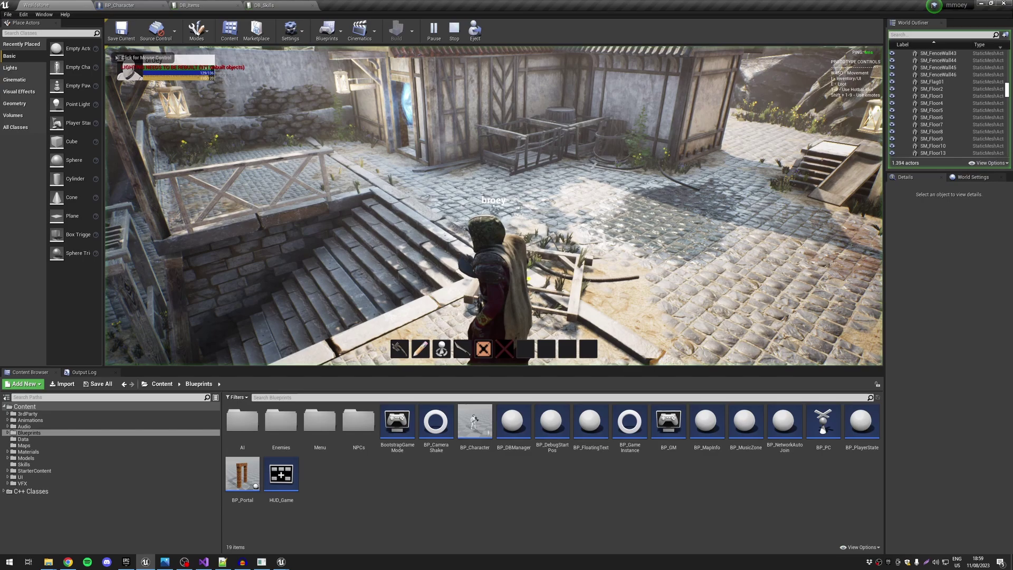
Open the in-game windows and spread the inventory and character stats windows apart on the screen
key(i)
drag(455, 202, 437, 137)
drag(599, 198, 680, 174)
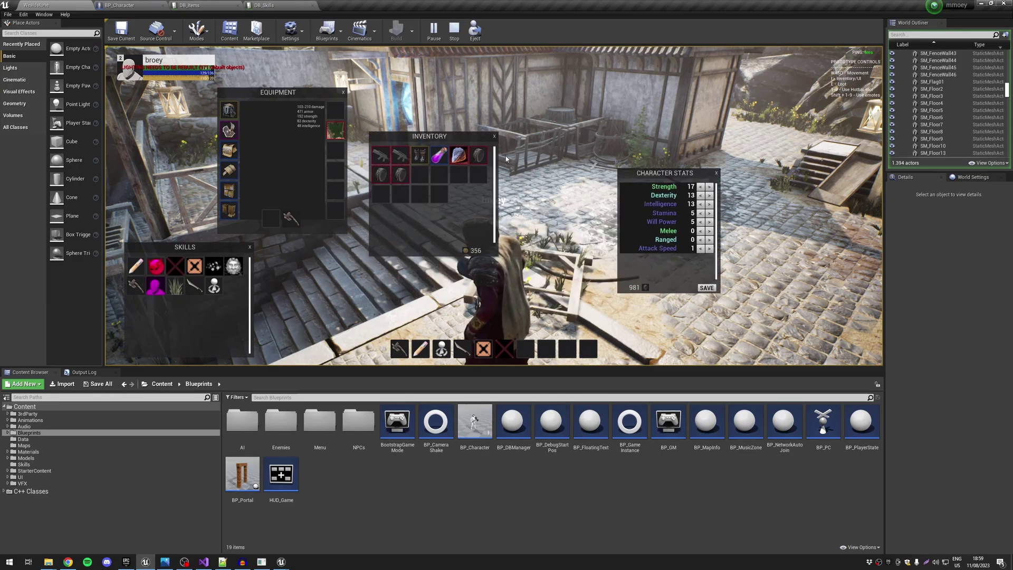
drag(459, 136, 508, 127)
Turn the character around and run toward the tavern and General Goods vendor with the windows open
right_drag(624, 137, 791, 137)
key(s)
key(w)
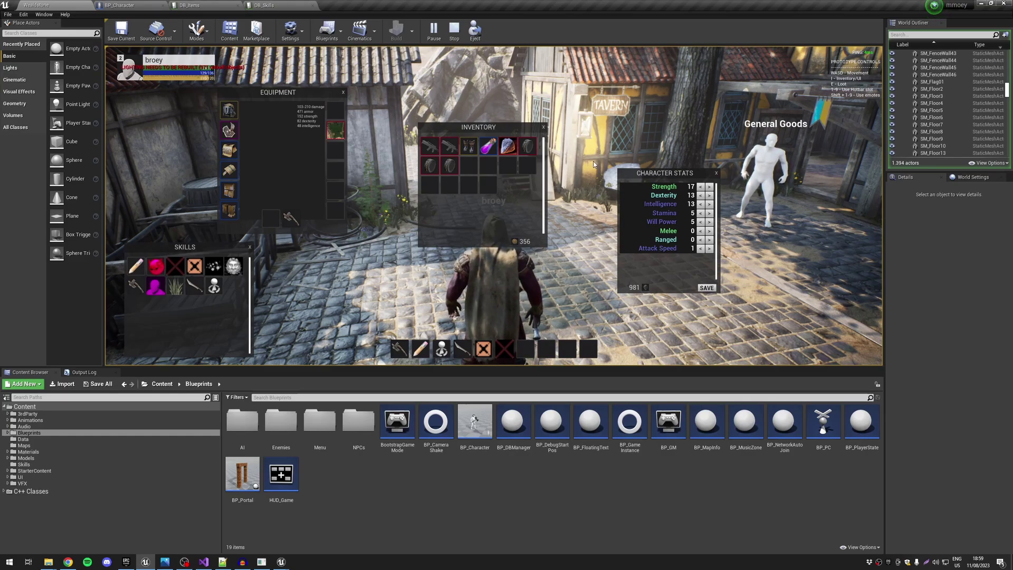
Eject from the player character and stop the play session
key(F8)
click(585, 194)
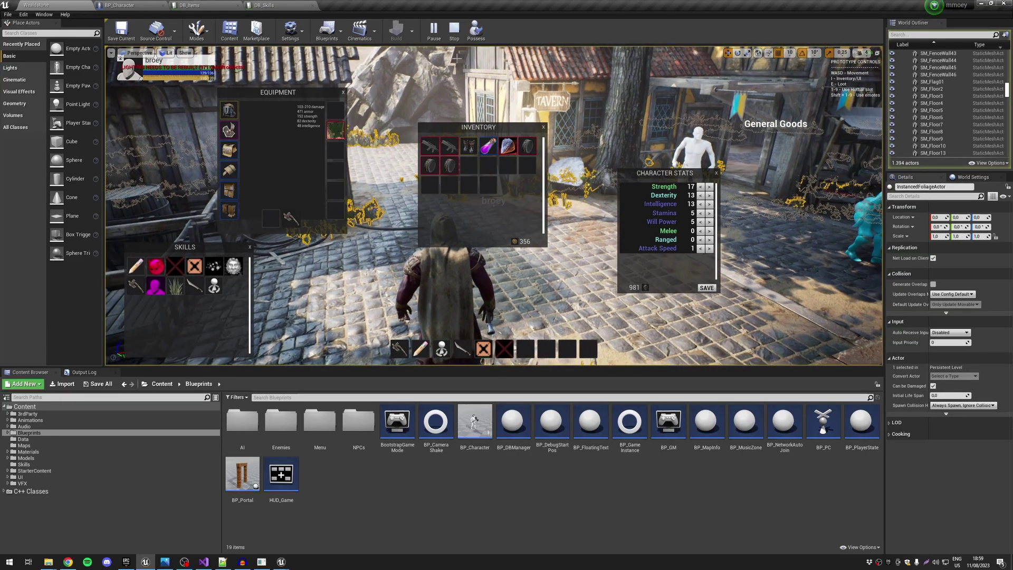
click(454, 30)
Examine the tavern front and the vendor characters around the Wealdstone square in the level viewport
key(s)
right_drag(566, 235, 641, 235)
key(w)
key(s)
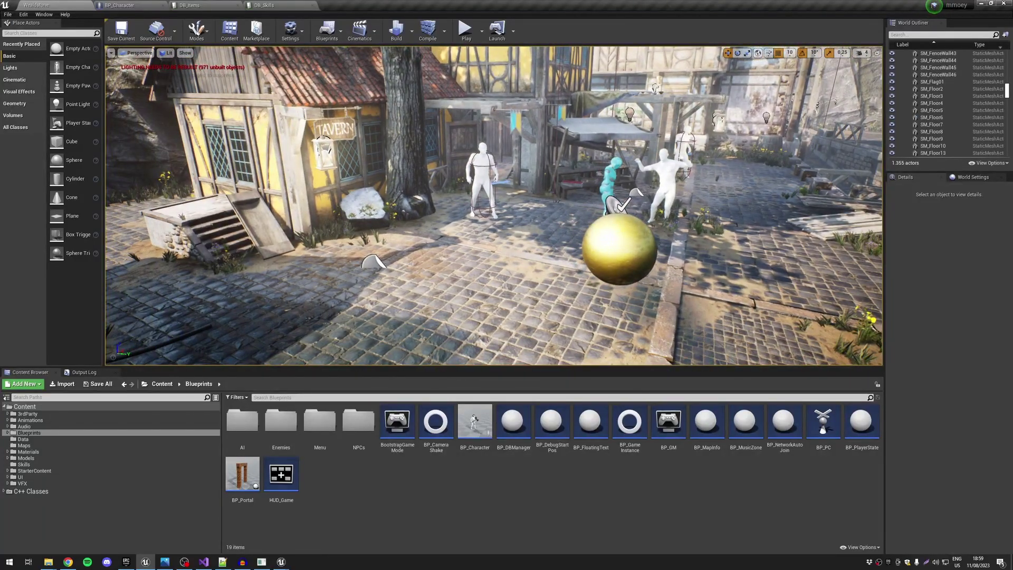
right_drag(644, 199, 572, 211)
key(w)
key(s)
key(w)
key(a)
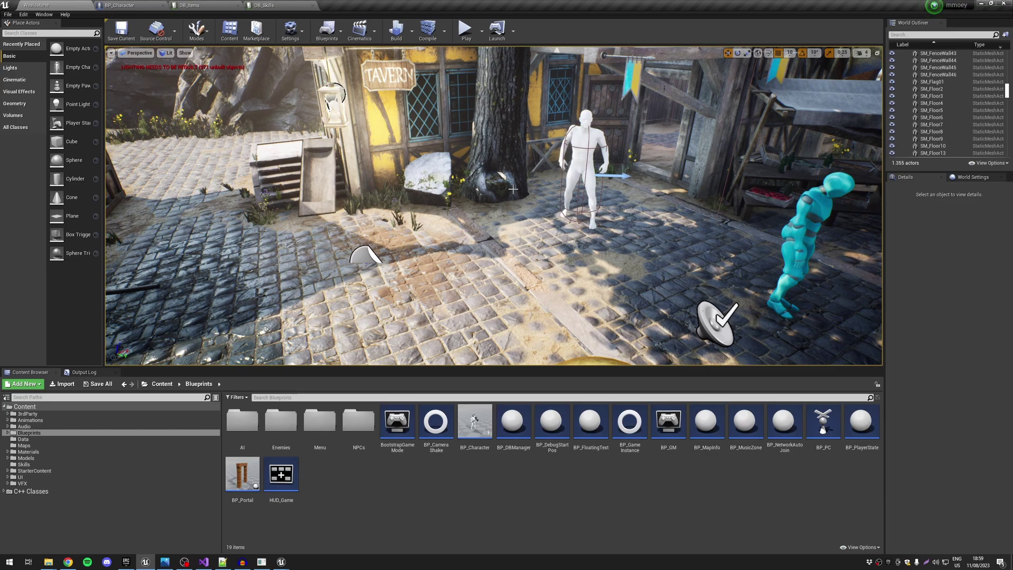
right_drag(547, 241, 552, 244)
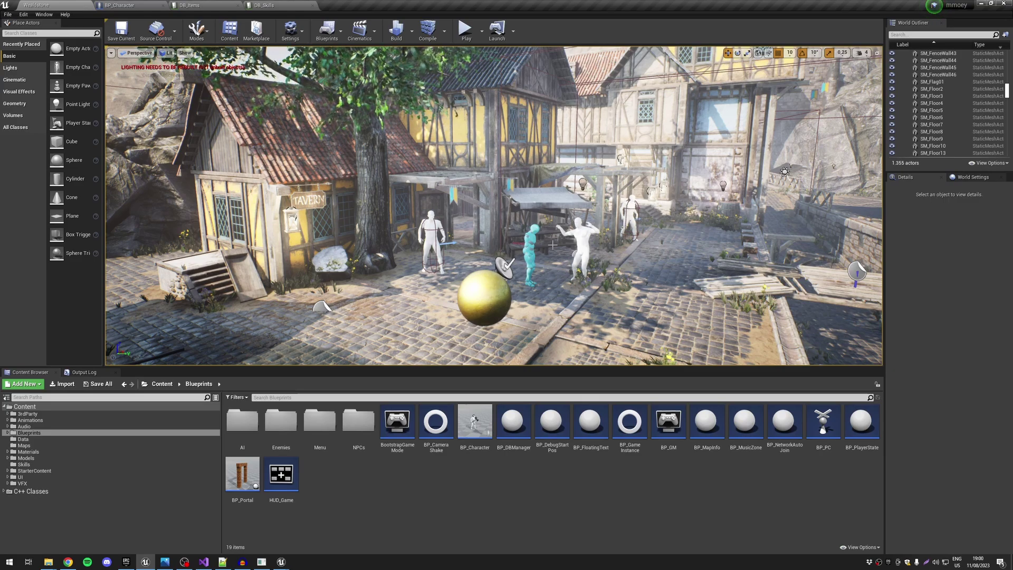
View the Wealdstone town square and its surrounding buildings from several heights and distances
key(w)
right_drag(493, 205, 582, 214)
key(s)
key(s)
key(w)
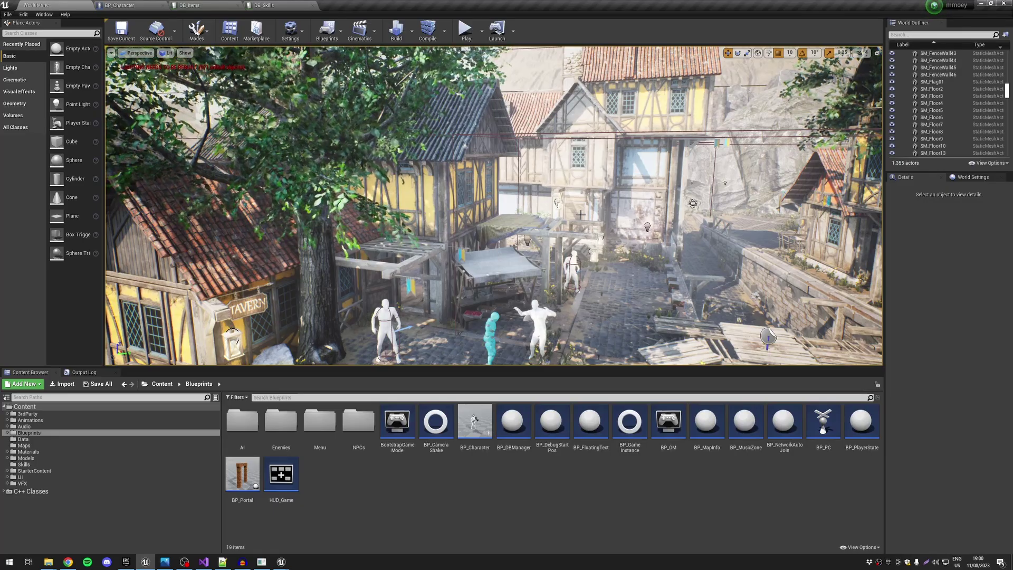
key(w)
right_drag(616, 216, 489, 232)
key(s)
key(w)
key(s)
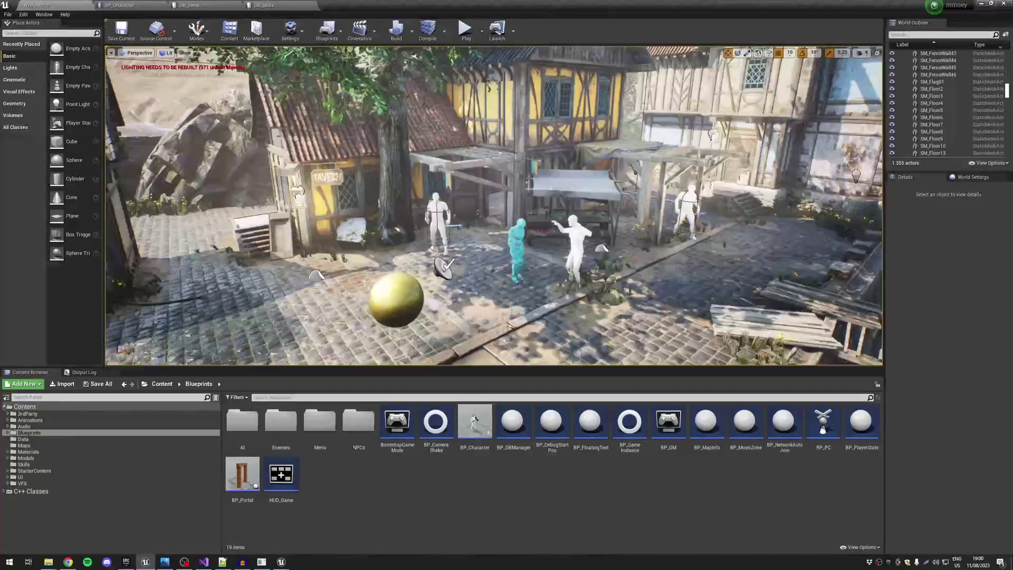
key(w)
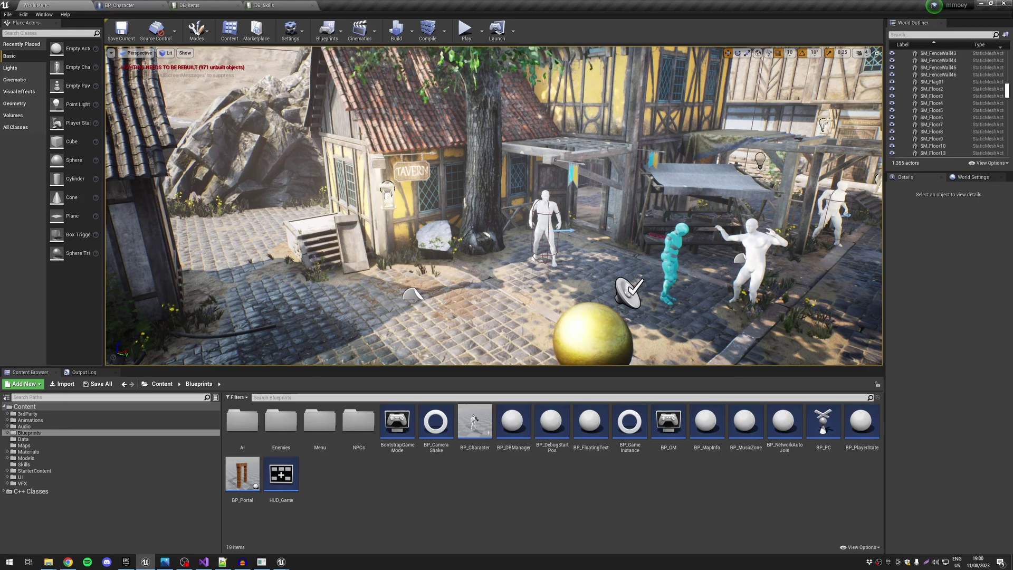
key(s)
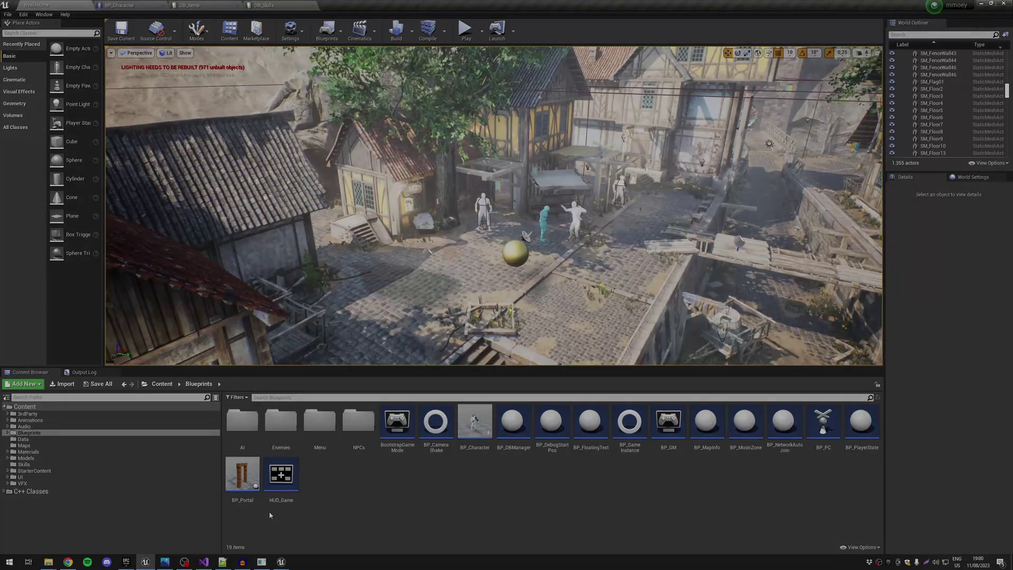